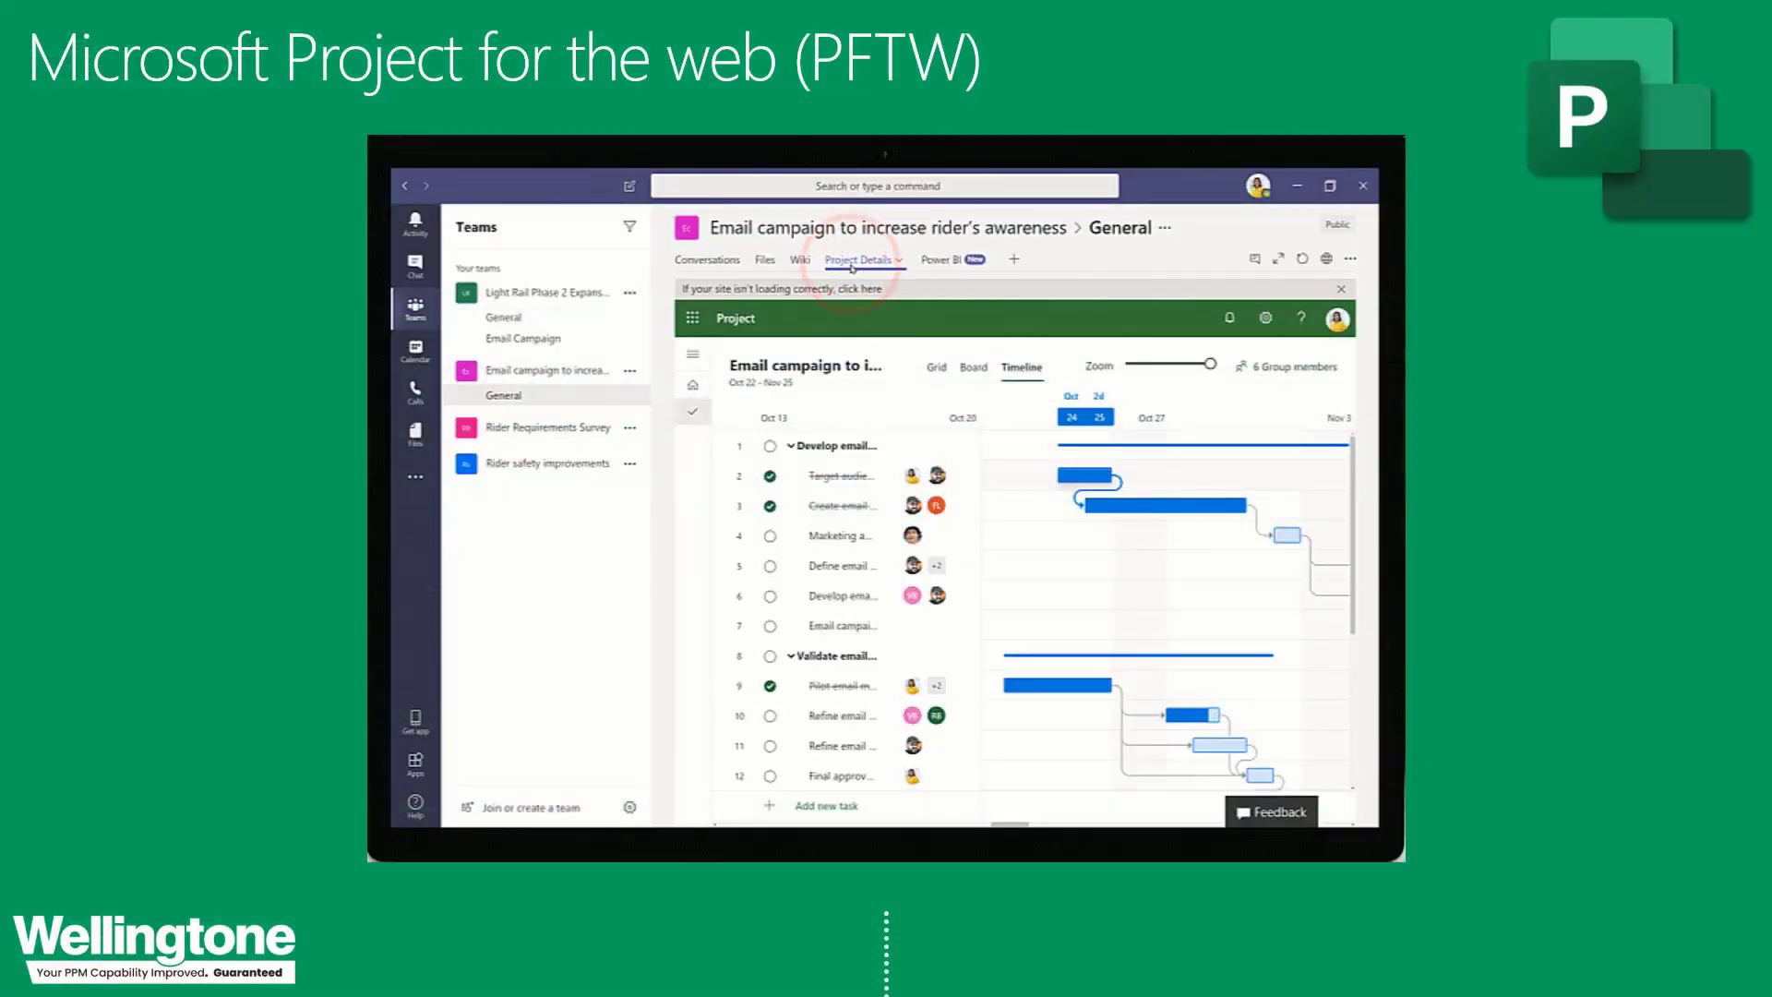
Step: Advance to the Live Demo slide showing the email campaign project timeline recording
left_click(716, 266)
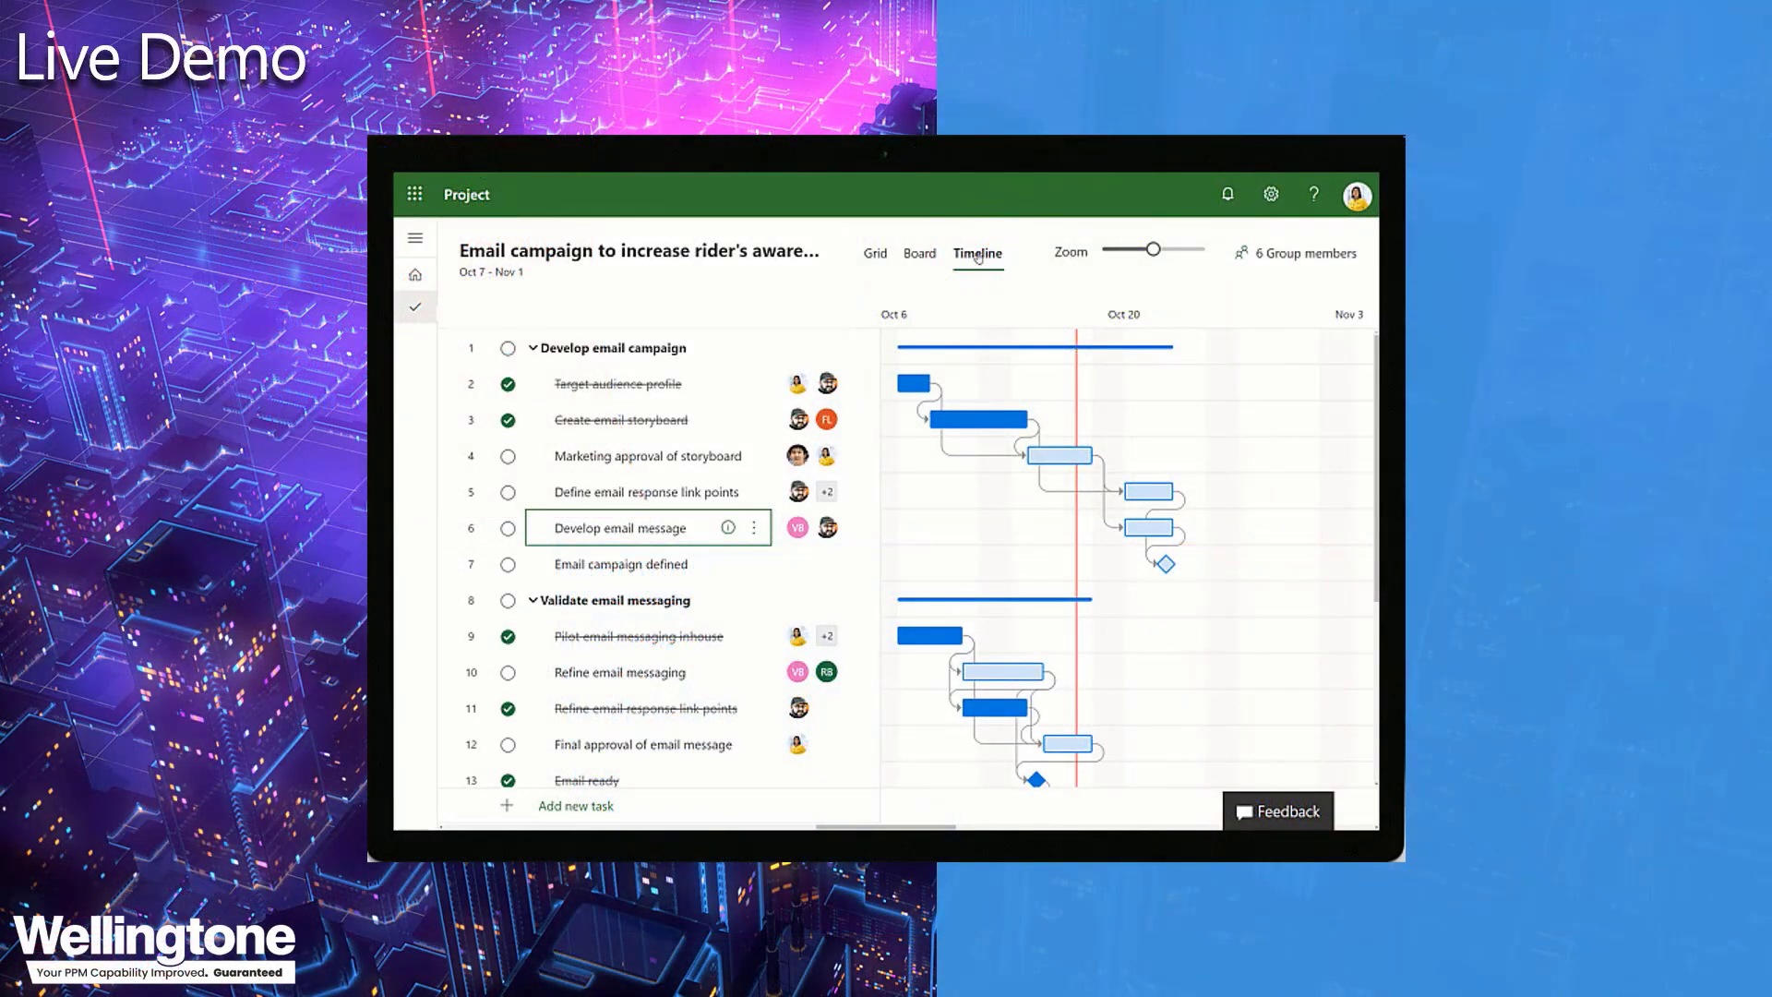
Step: Extend task 5 to end on Oct 28 and mark Refine email messaging complete
left_click(1164, 491)
left_click_drag(1165, 491, 1266, 491)
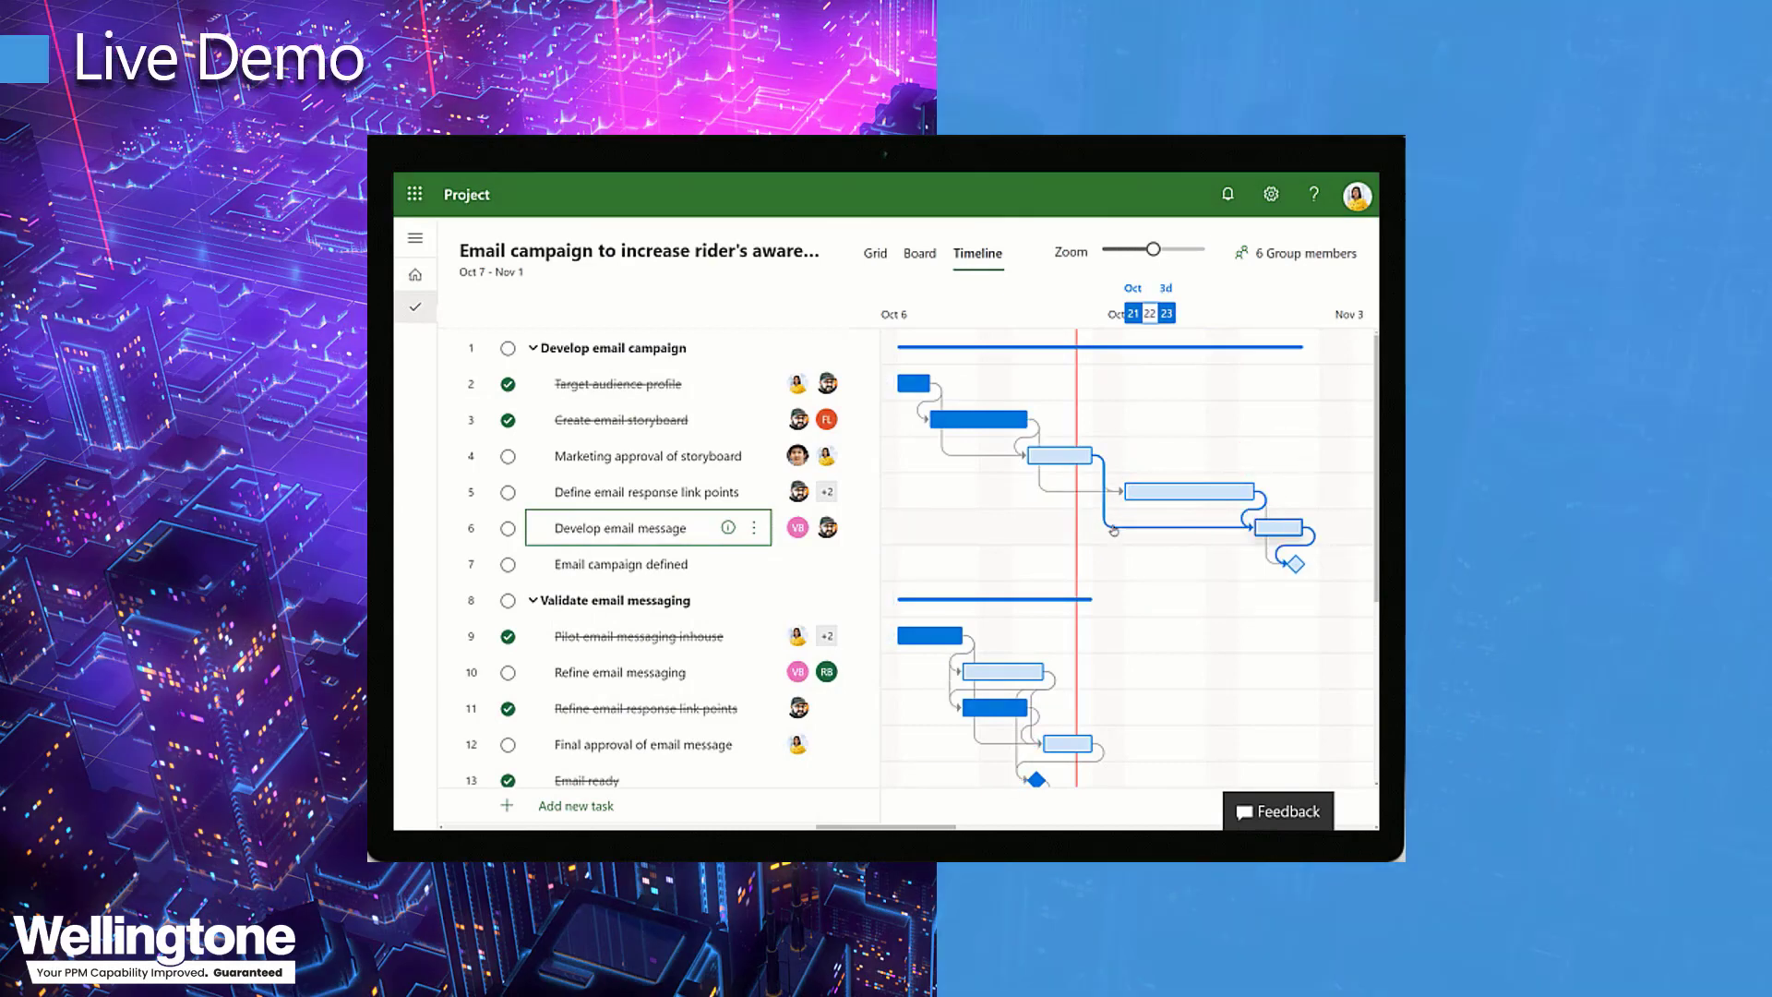
left_click(507, 672)
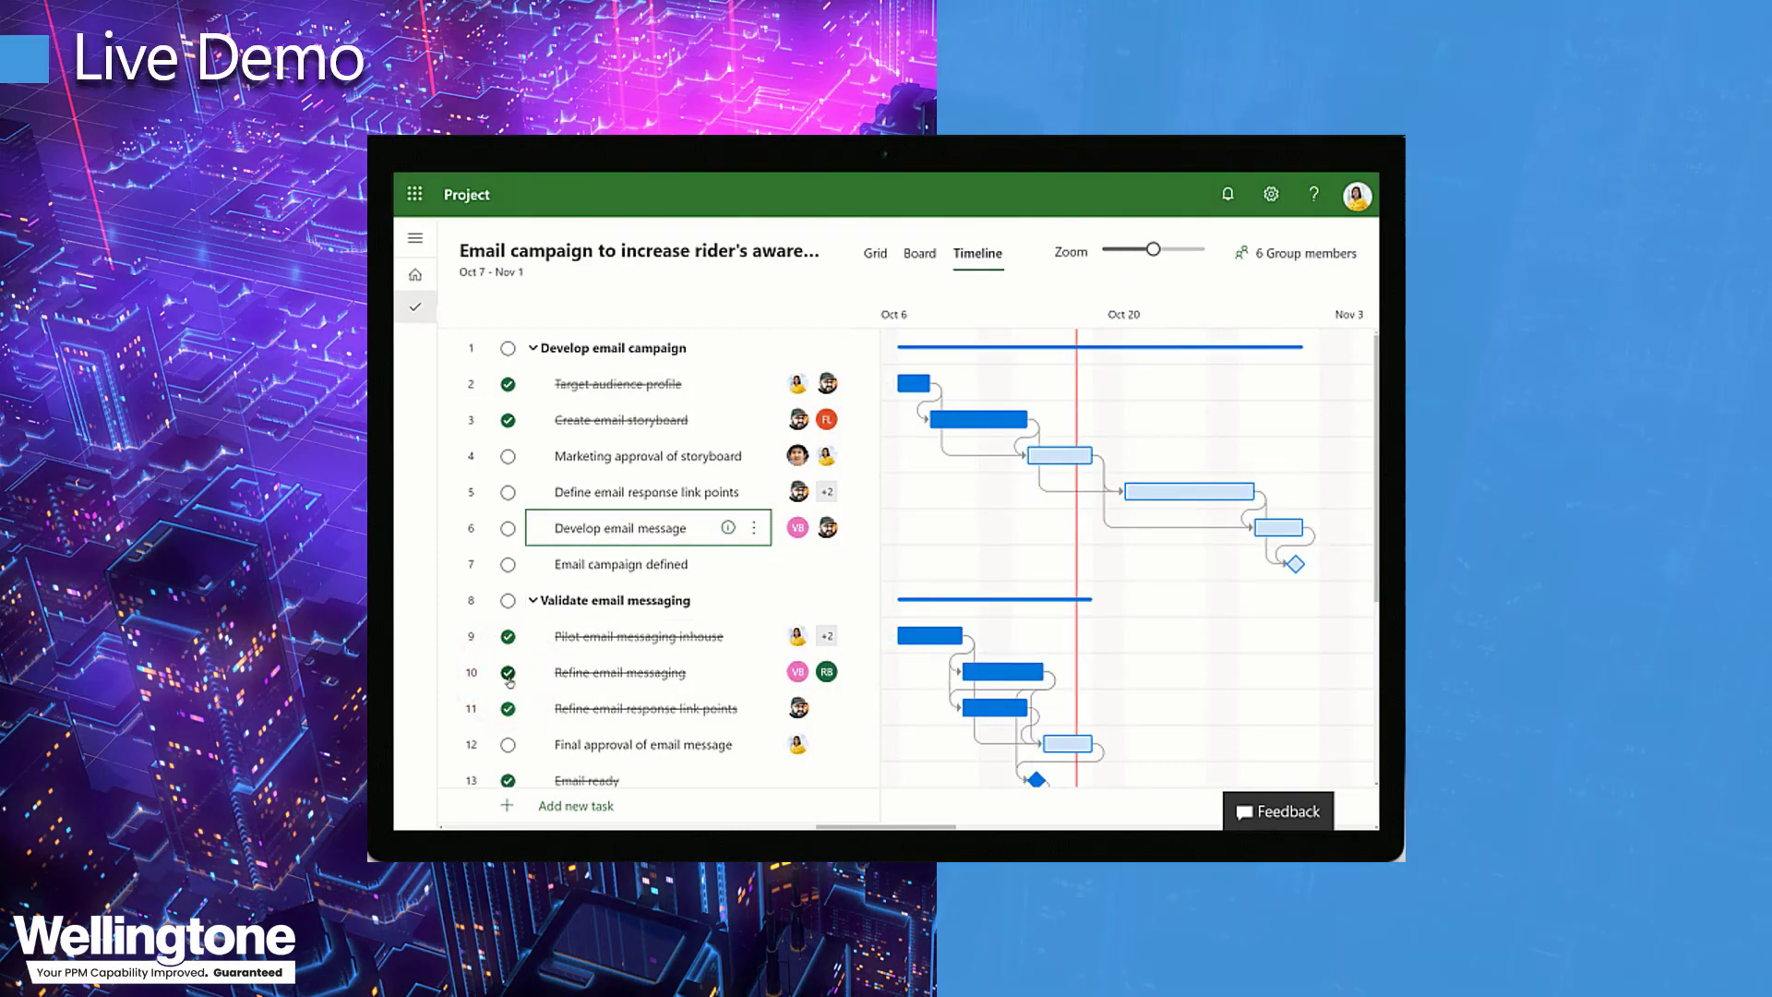
Step: On the Board, complete Refine target audience profile and Target audience profile
left_click(919, 255)
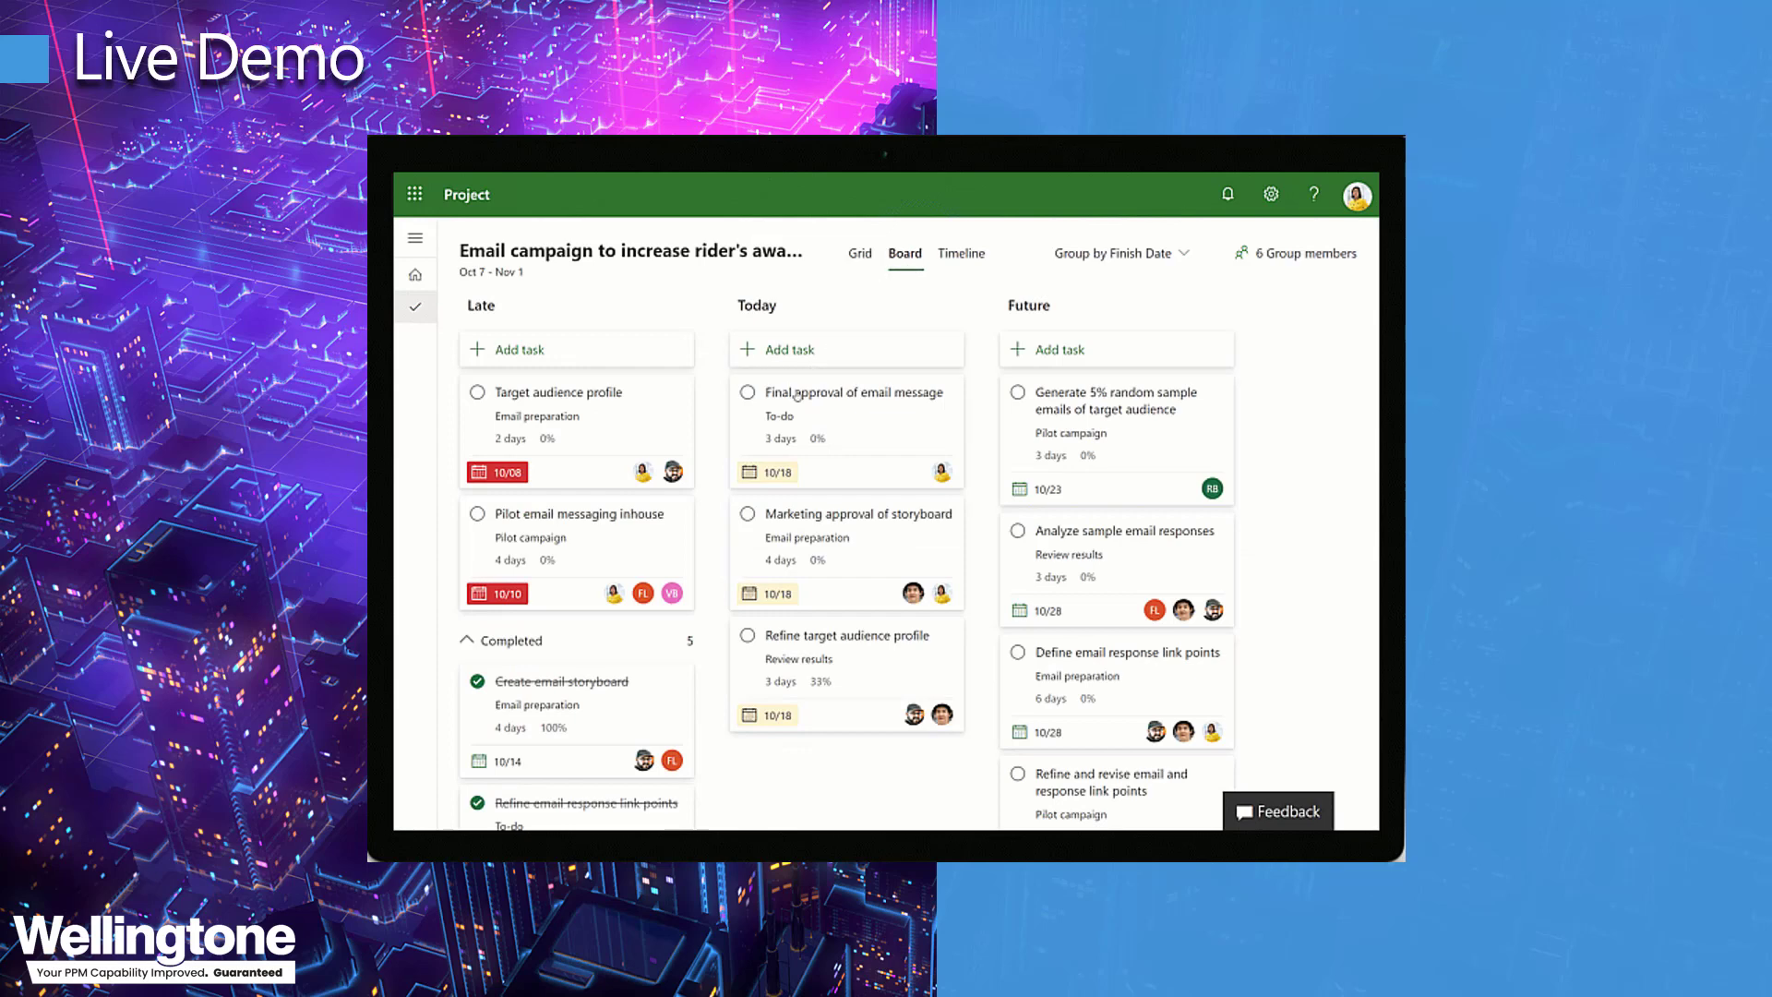
left_click(746, 639)
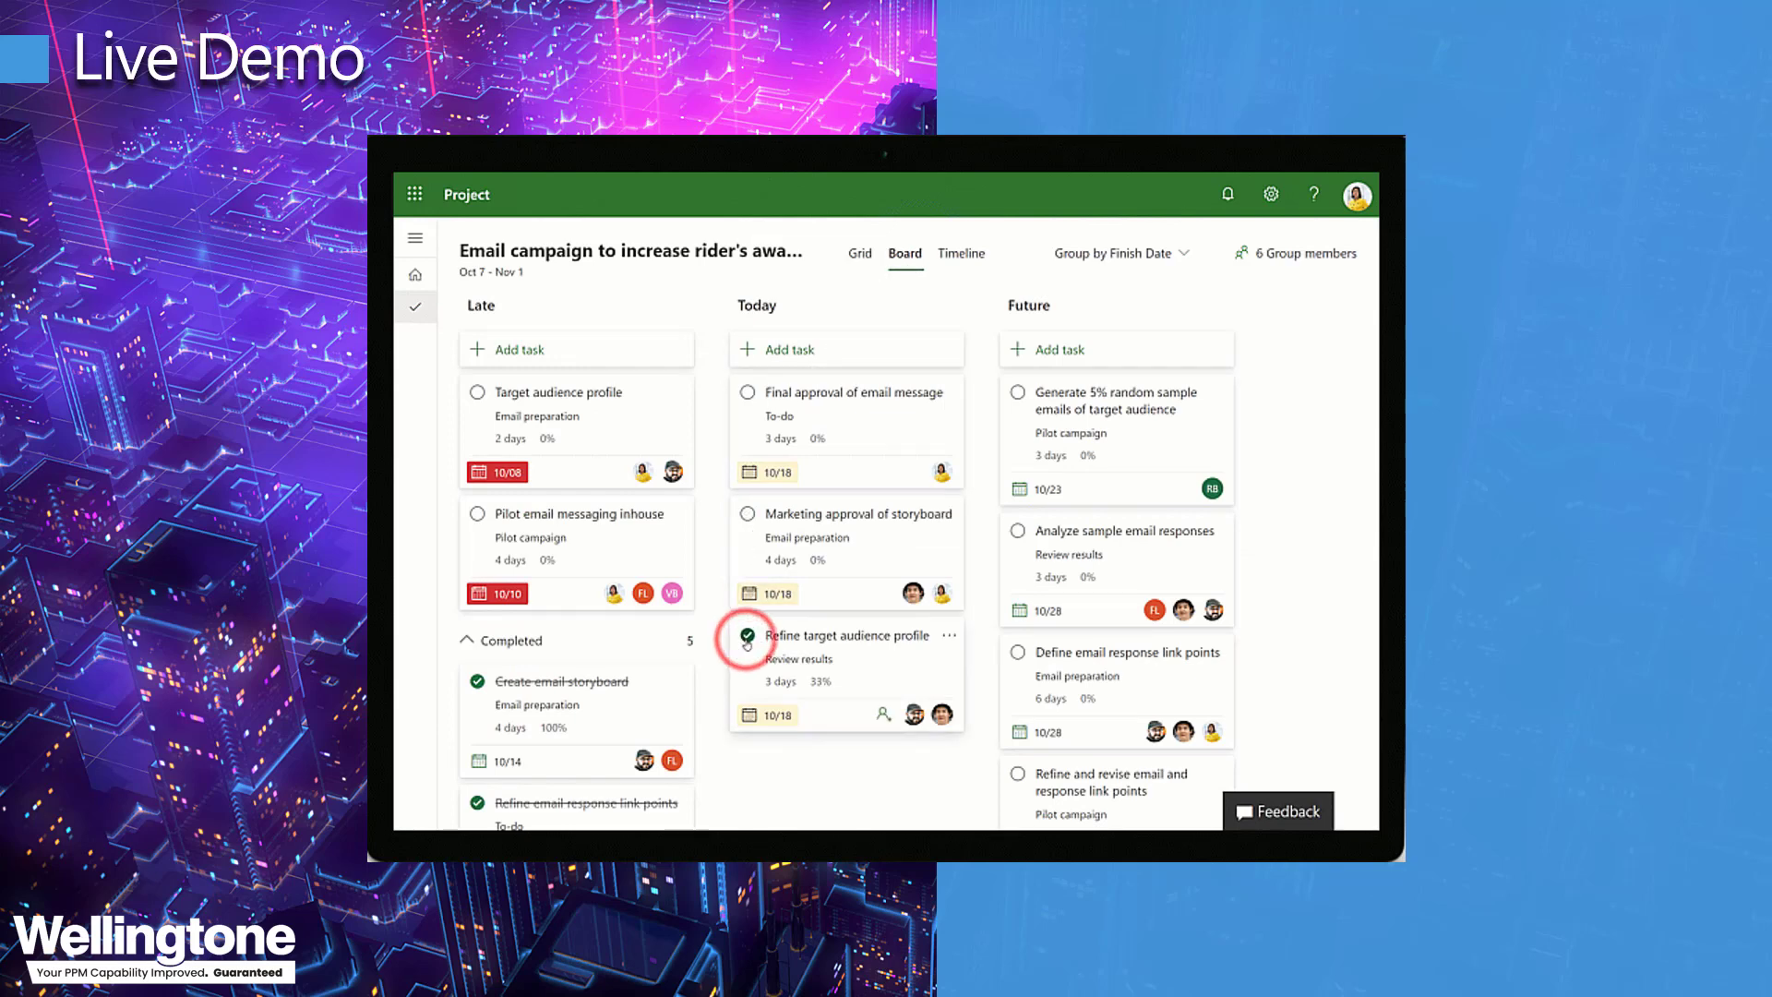
left_click(476, 394)
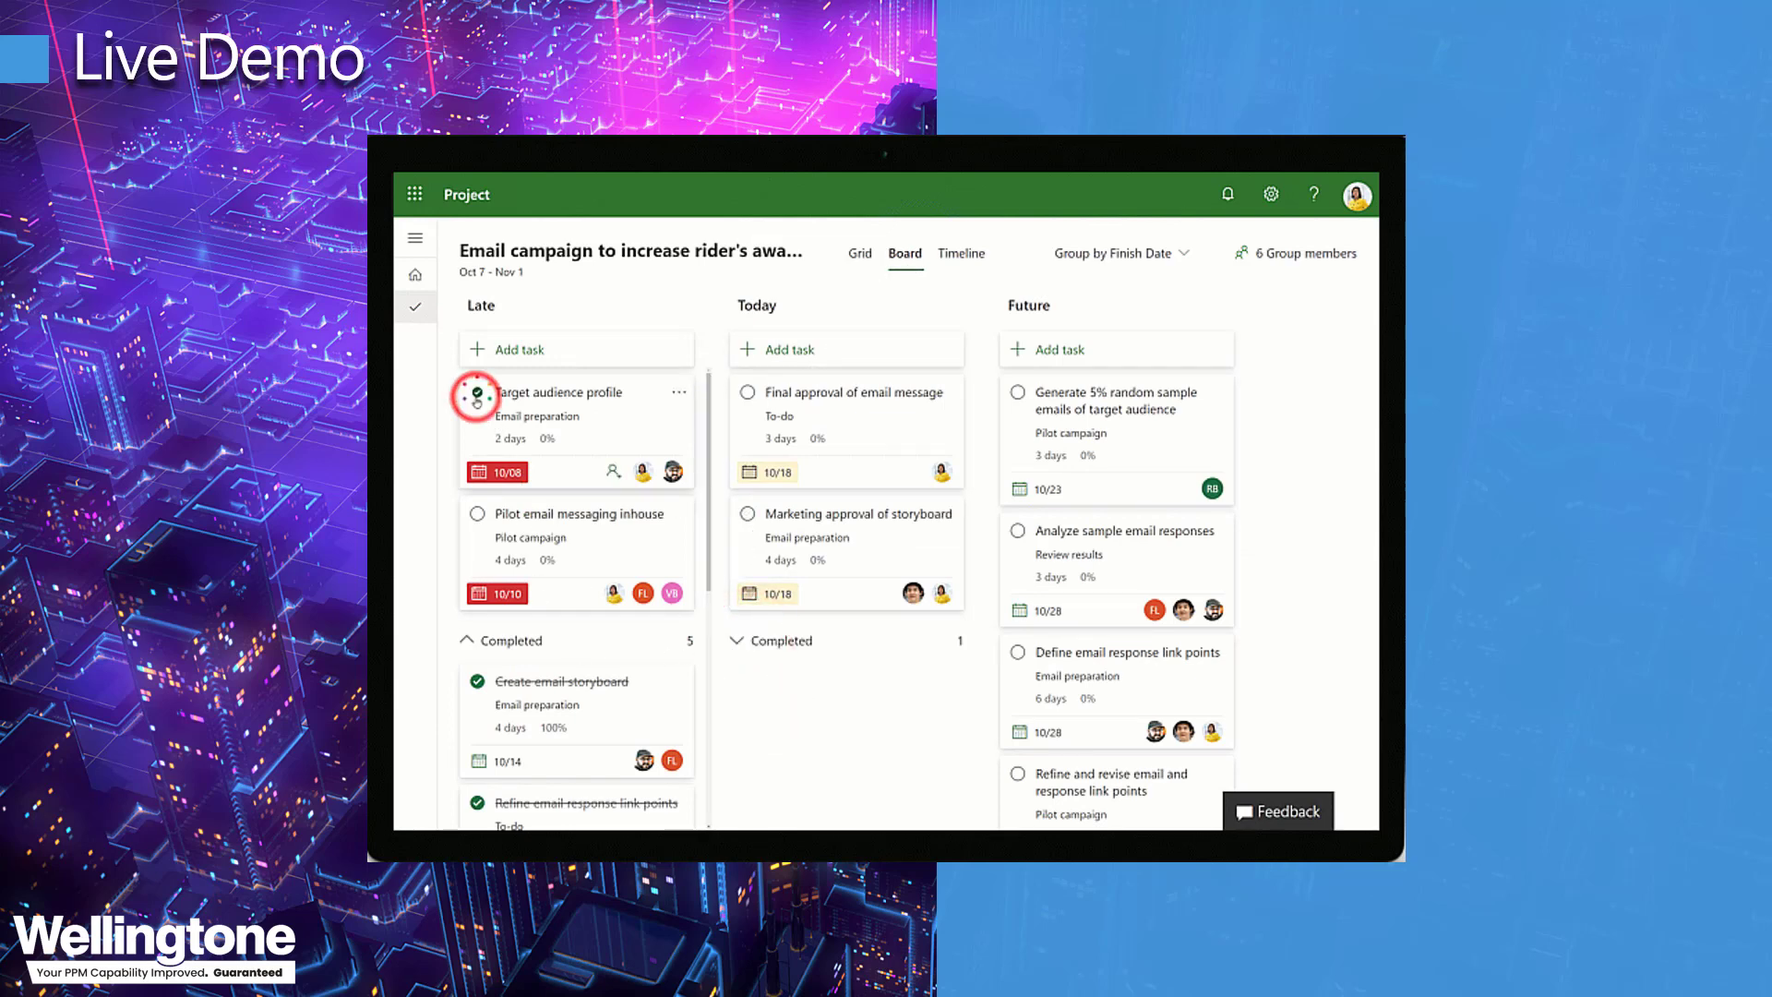
Step: In Grid view, open Pilot email messaging inhouse and re-tick the two audience profile tasks
left_click(860, 257)
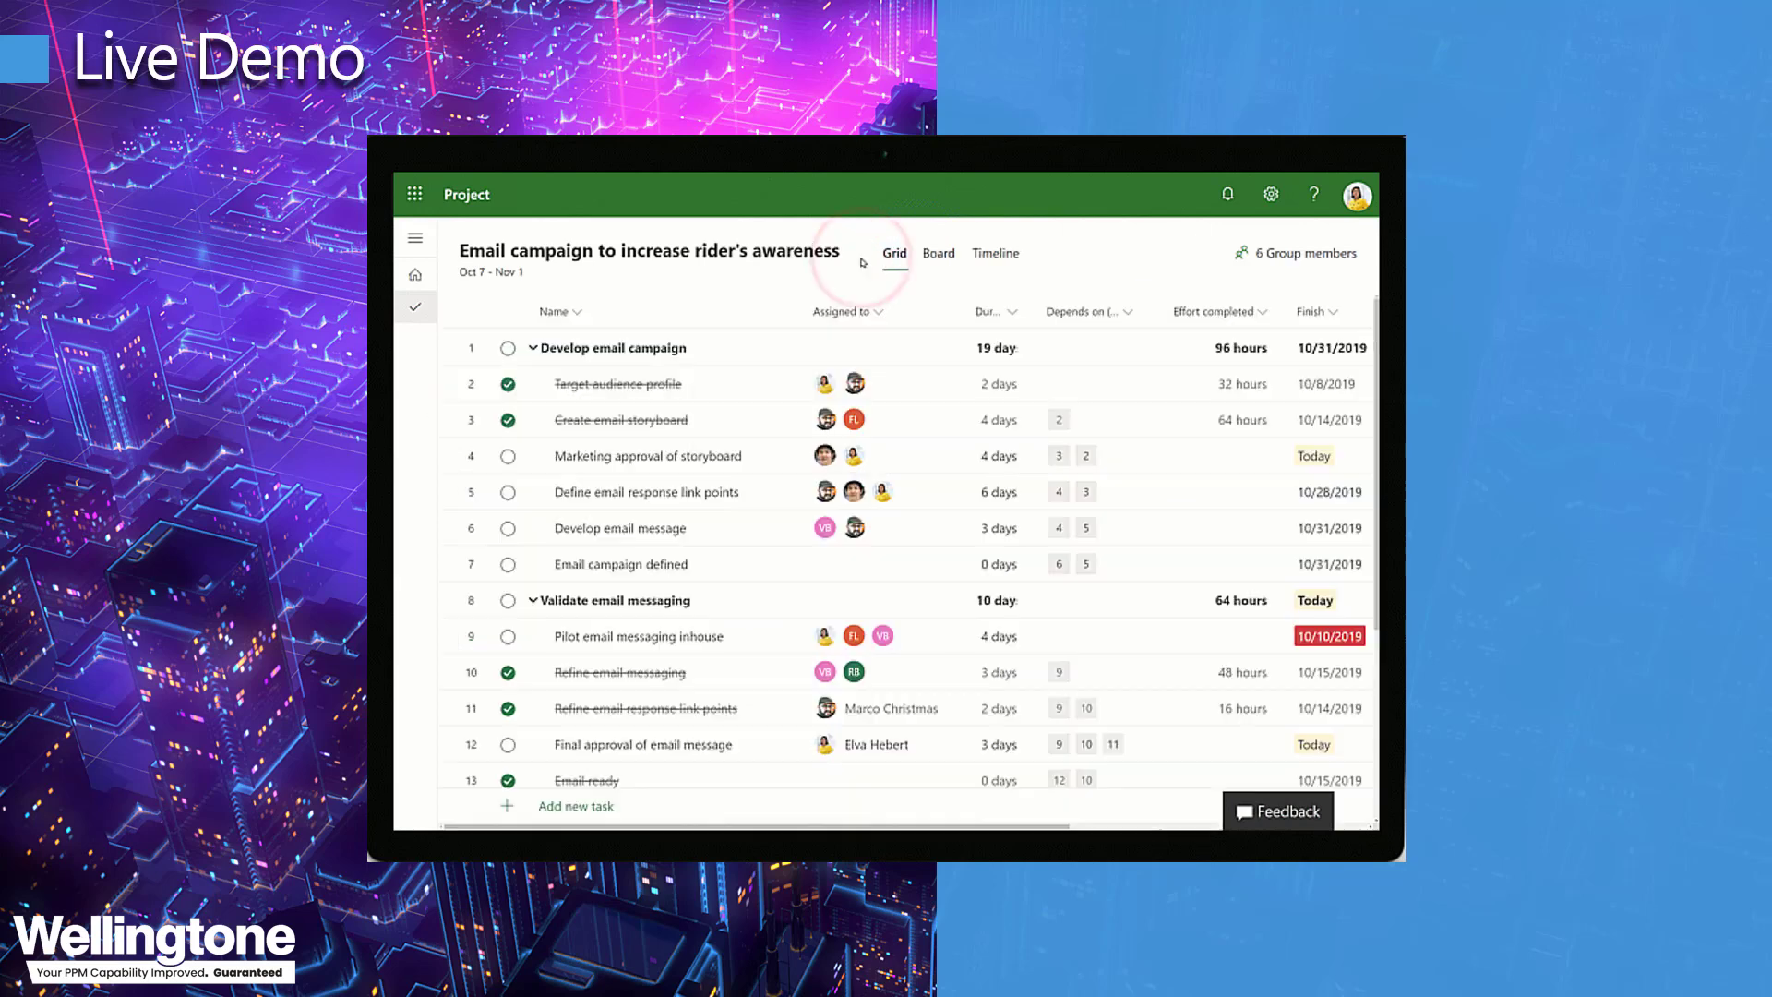
left_click(757, 637)
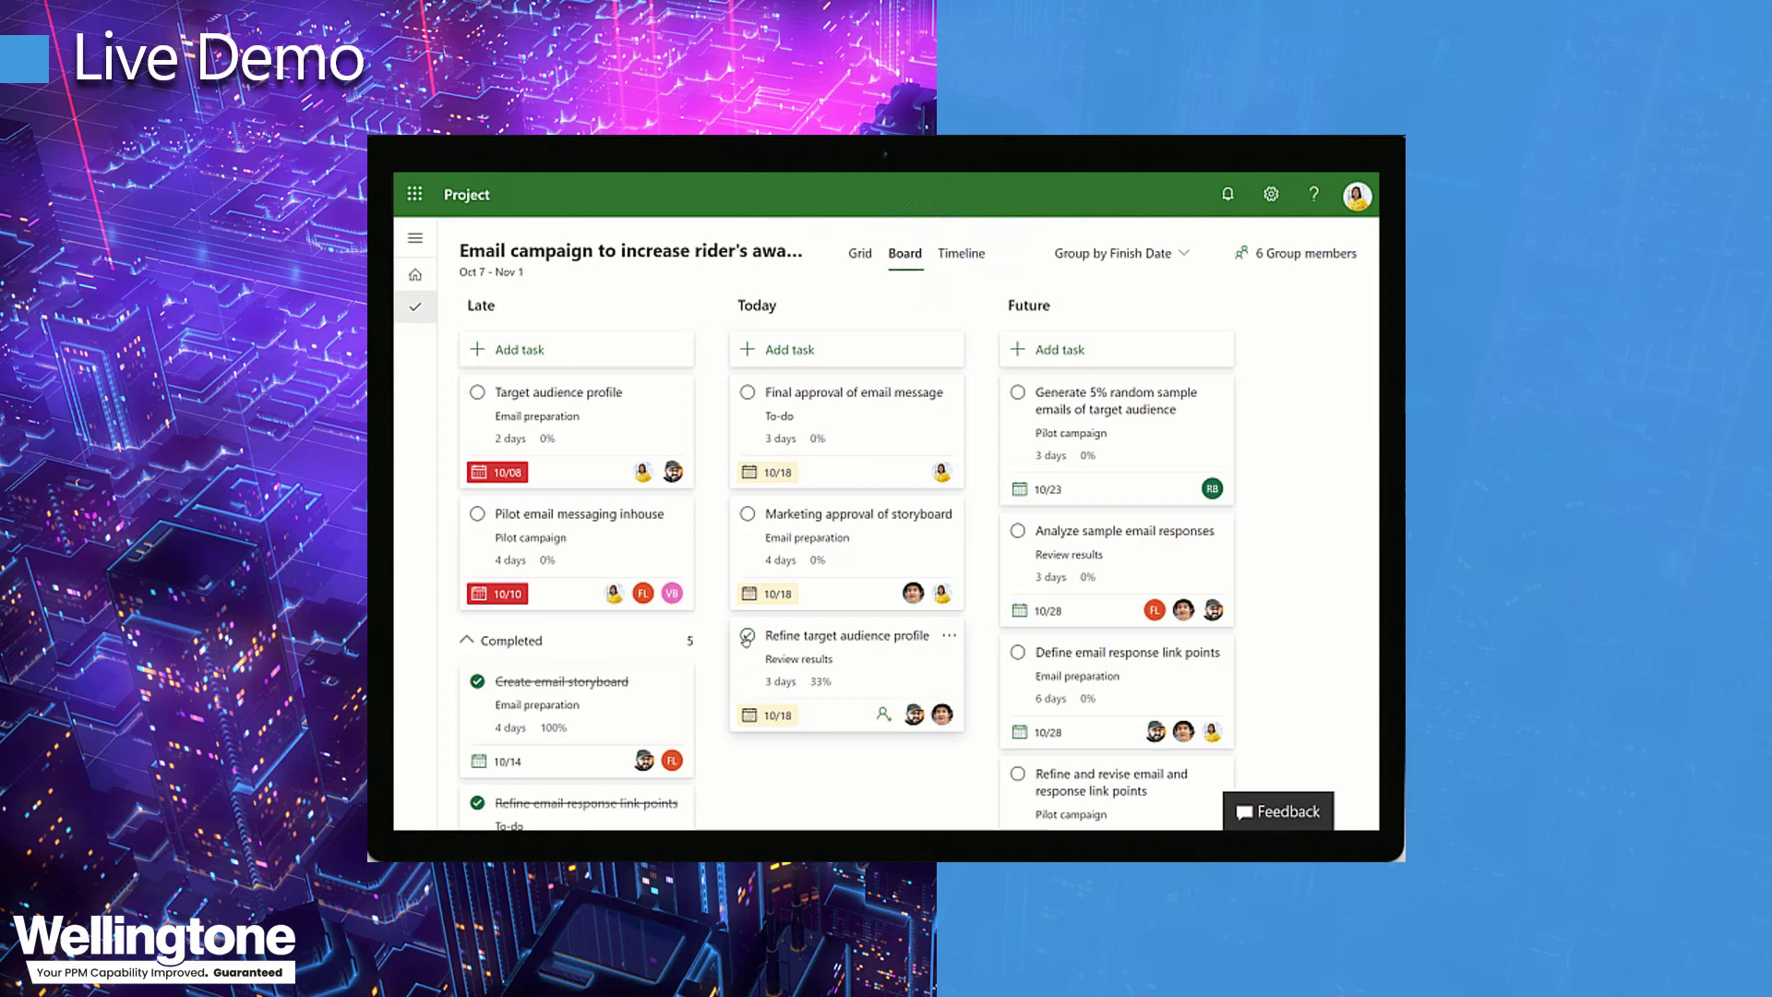
left_click(748, 636)
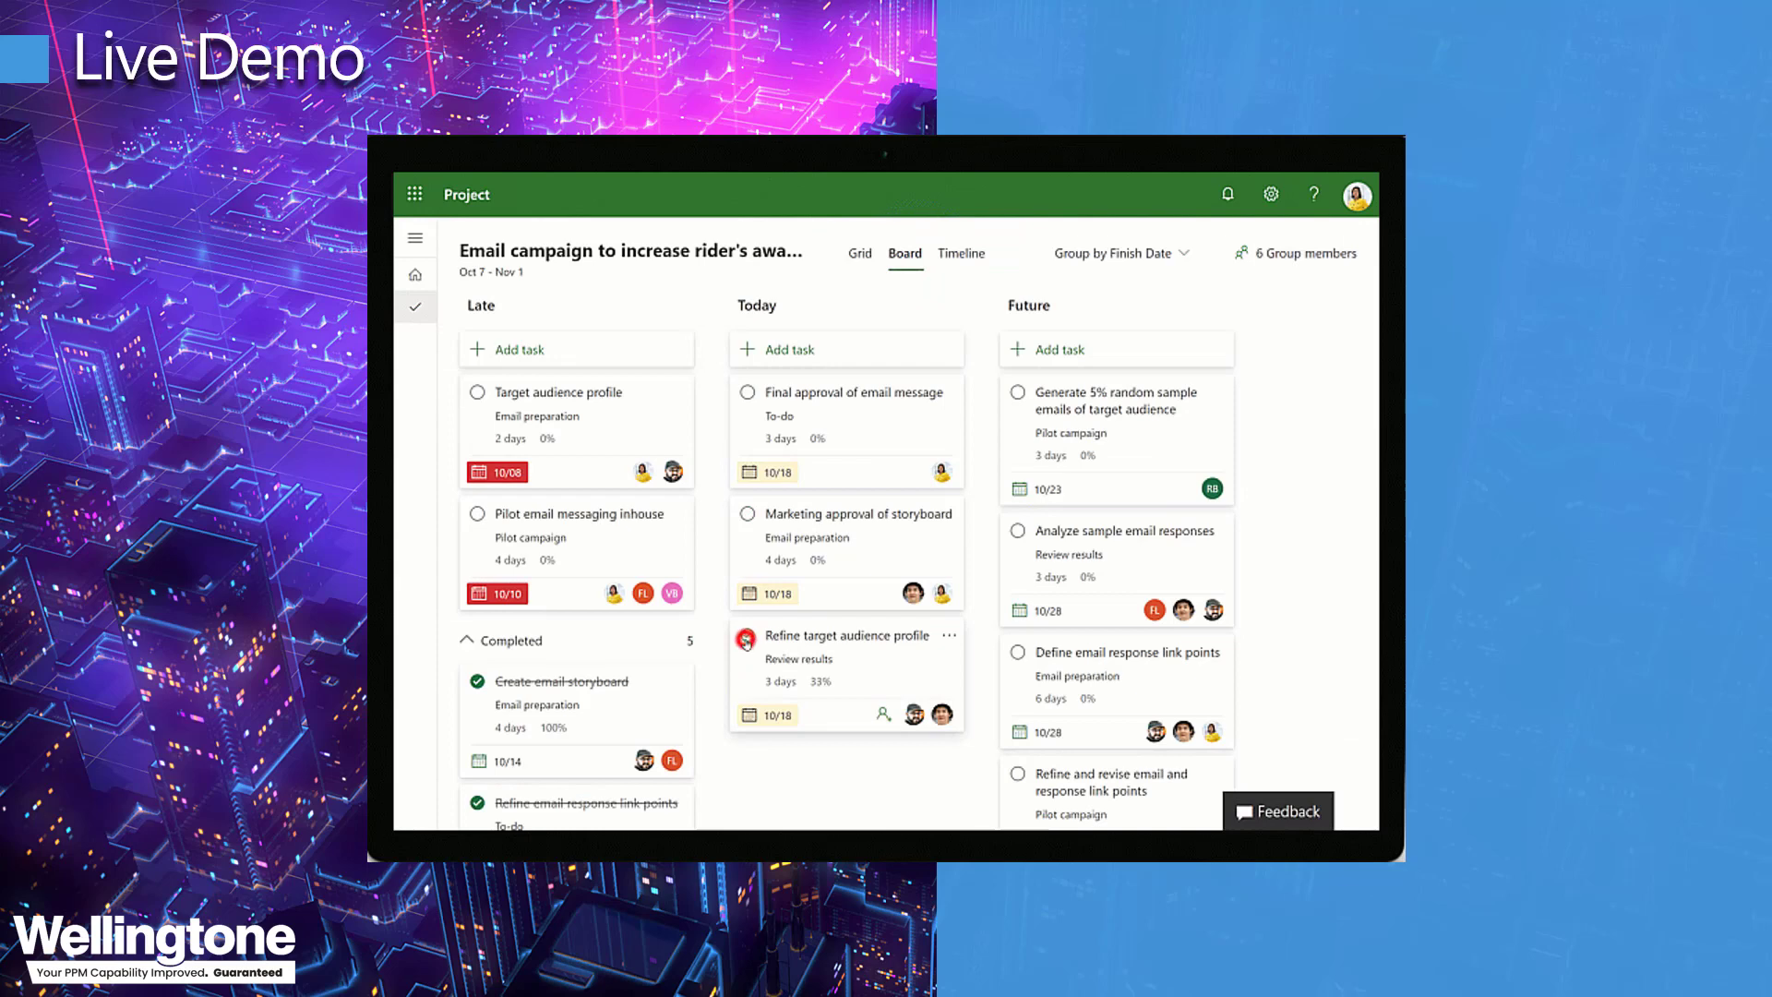
left_click(477, 393)
left_click(860, 257)
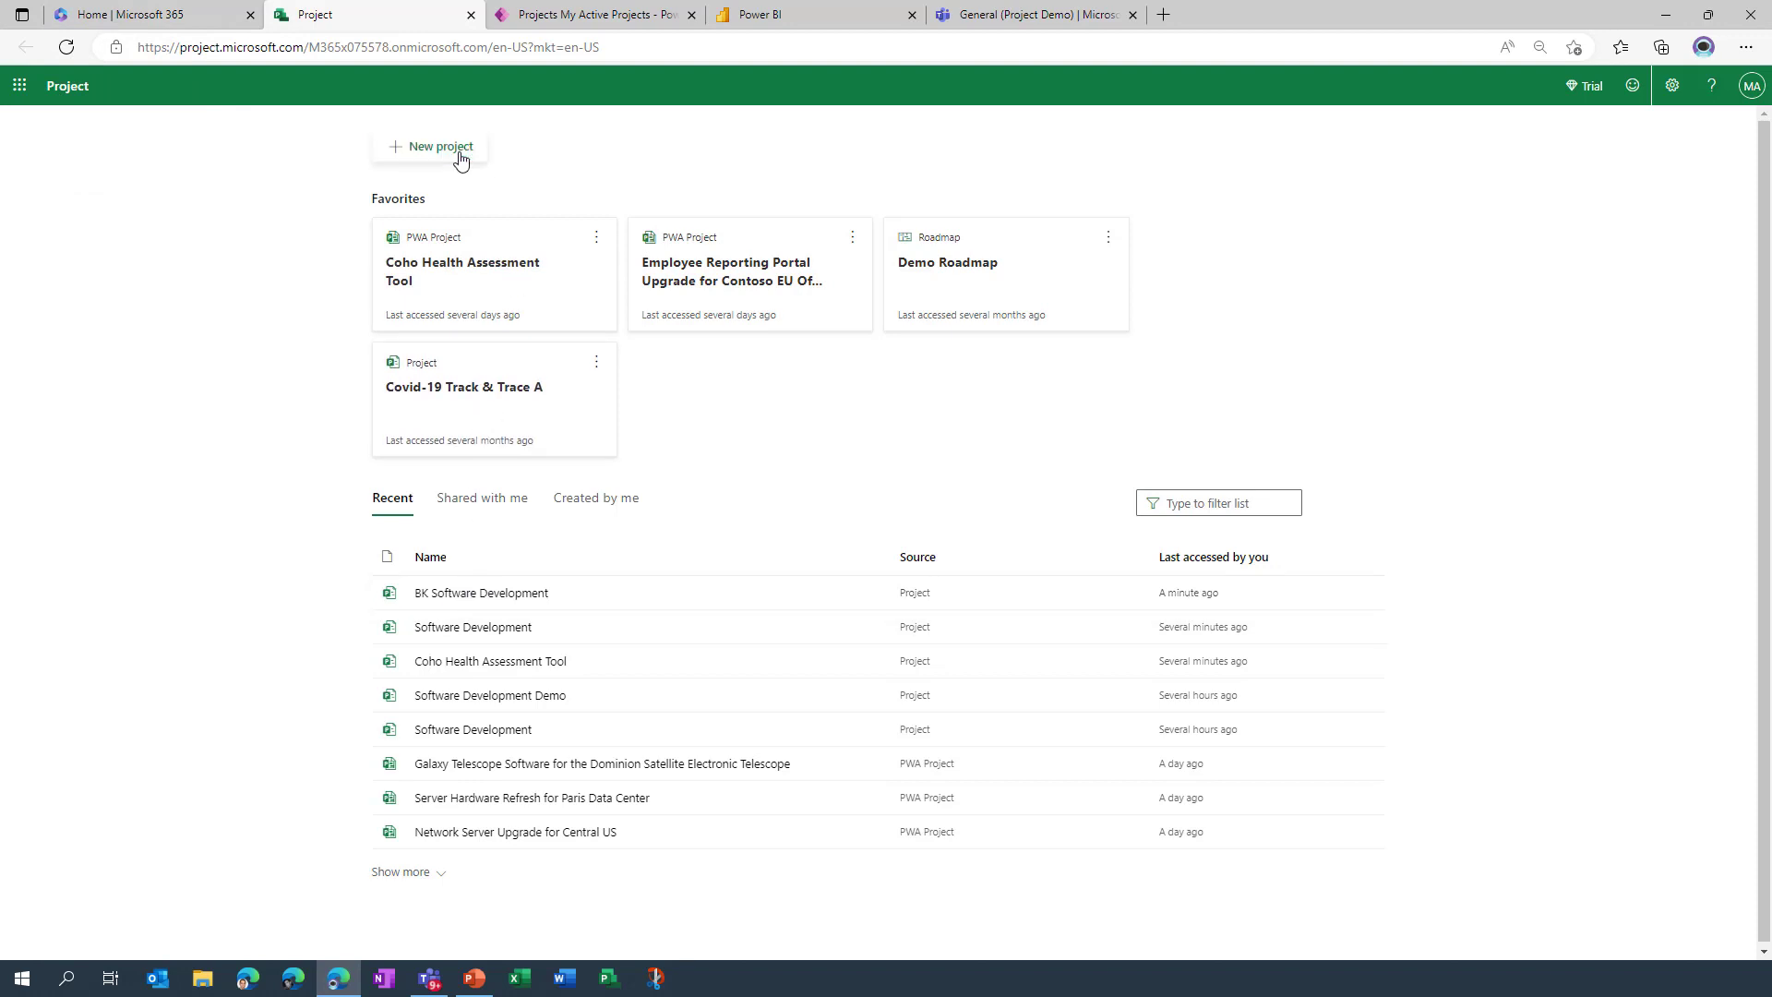
left_click(426, 155)
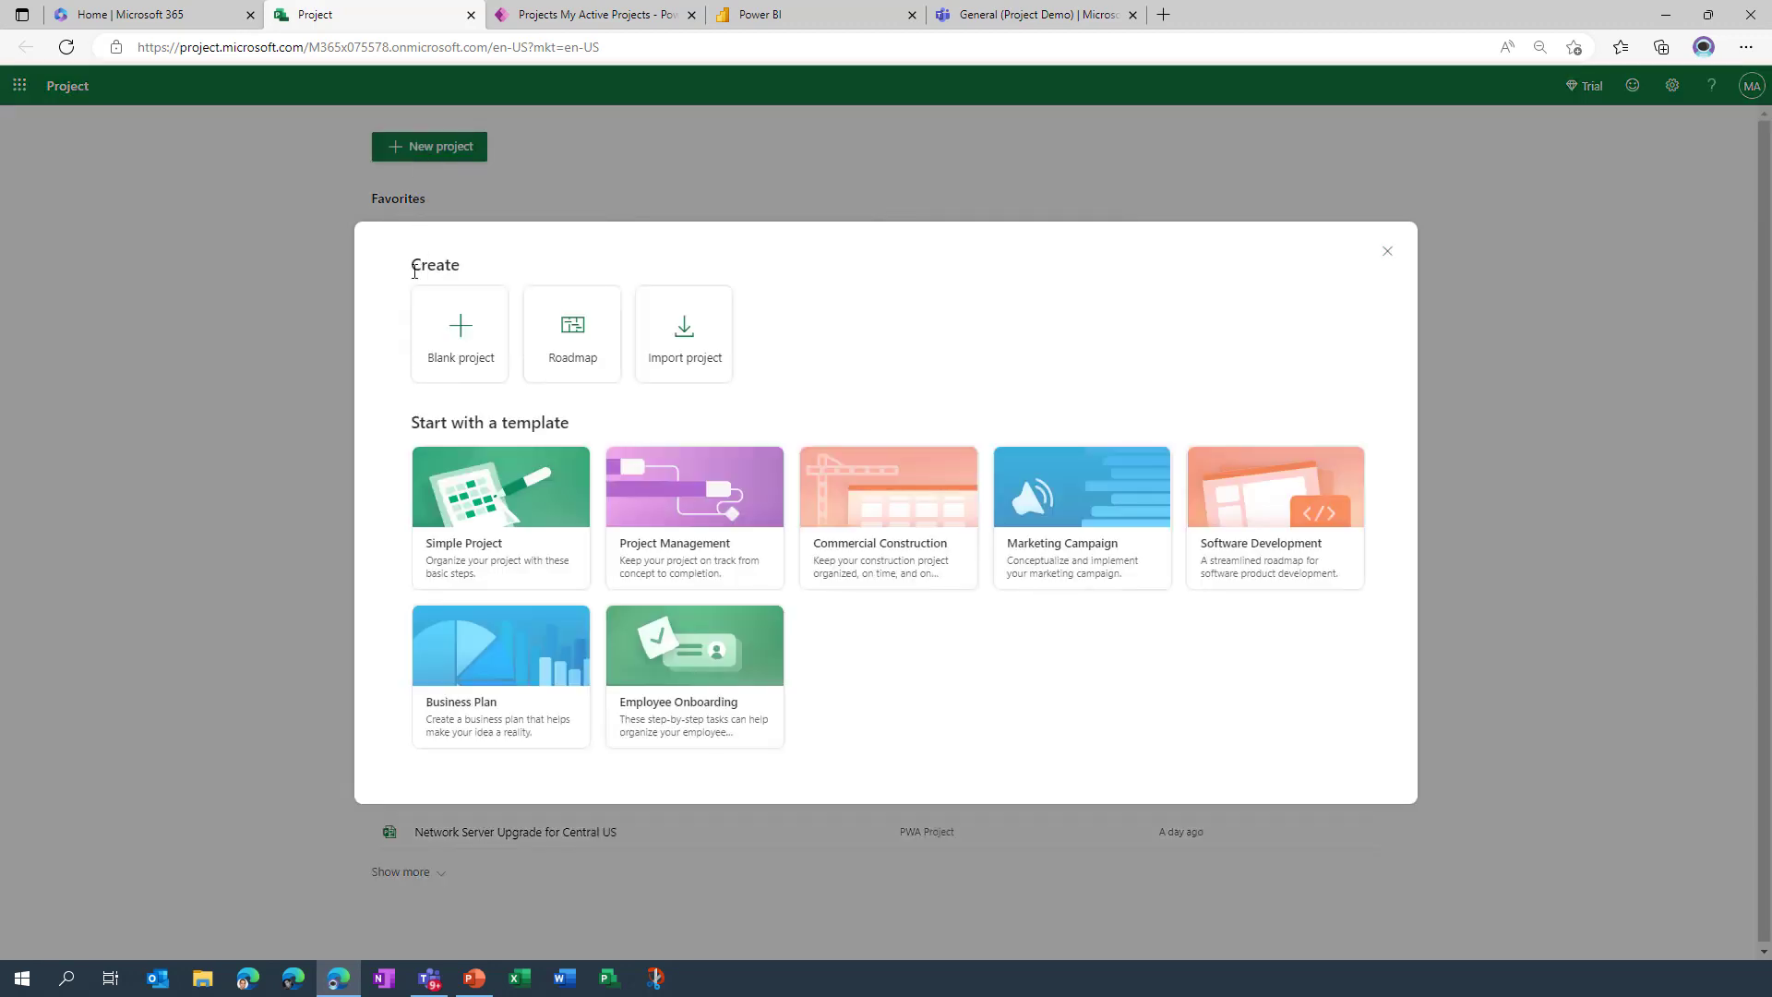
left_click_drag(411, 265, 467, 268)
left_click(480, 267)
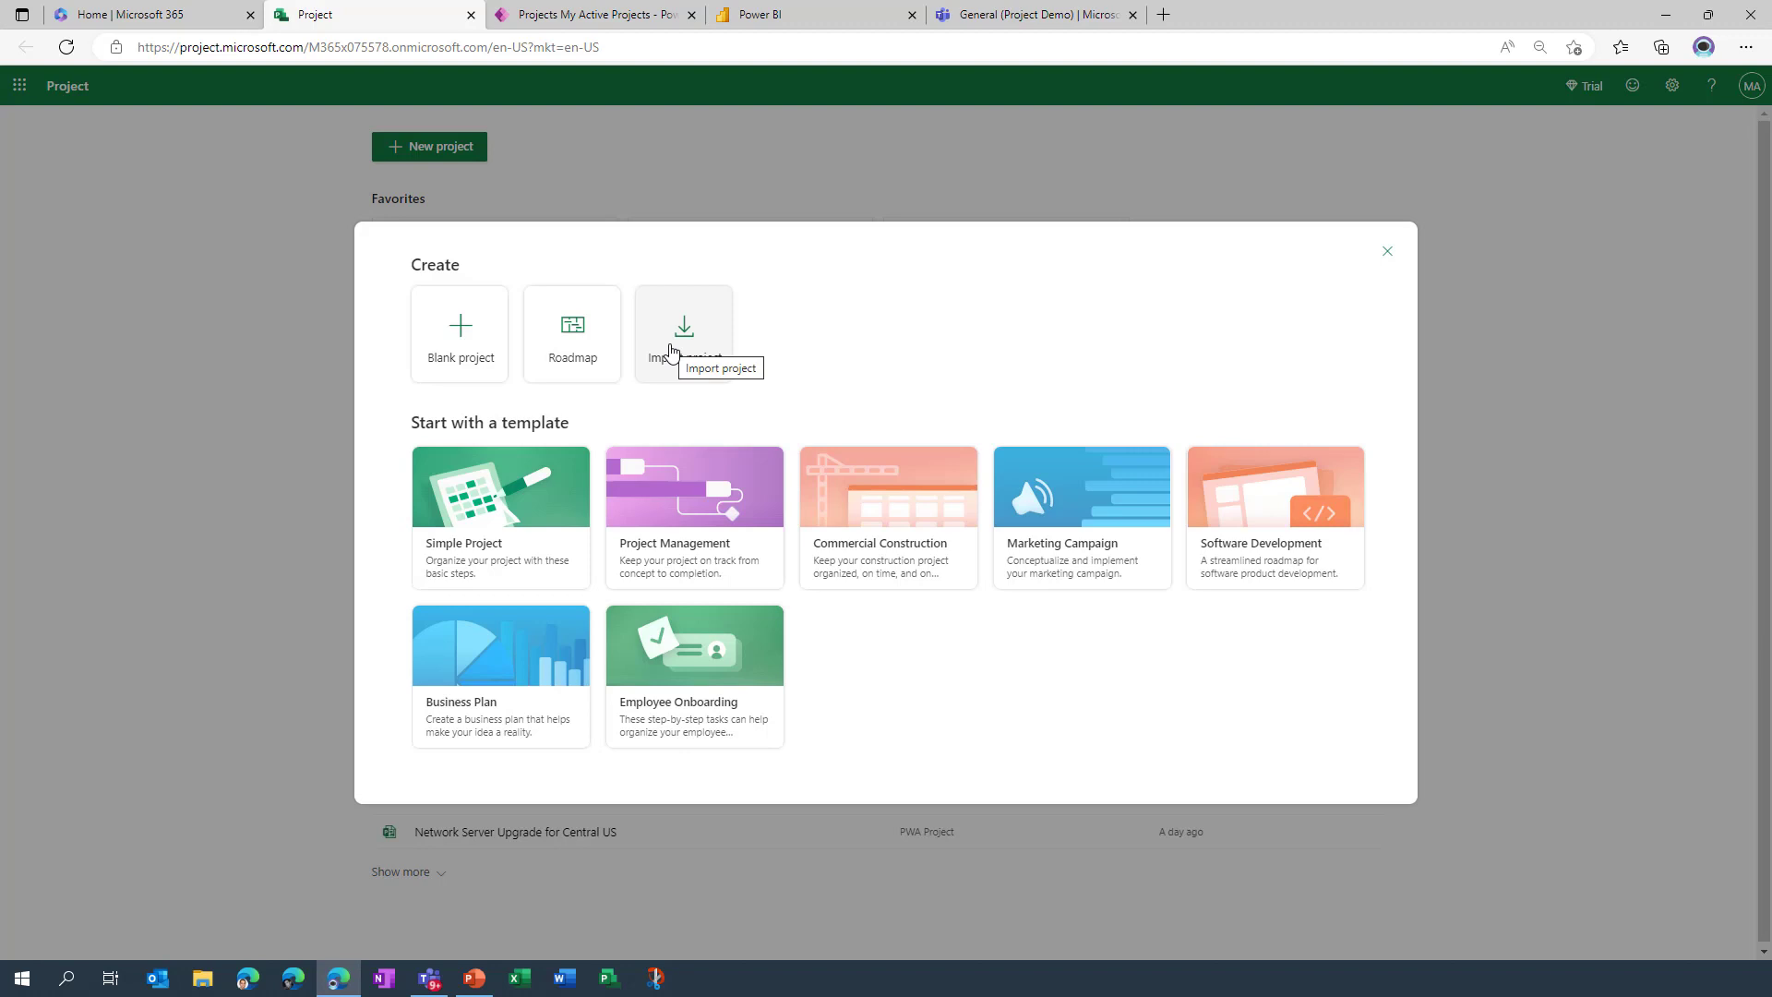
left_click_drag(412, 423, 566, 423)
left_click(1218, 409)
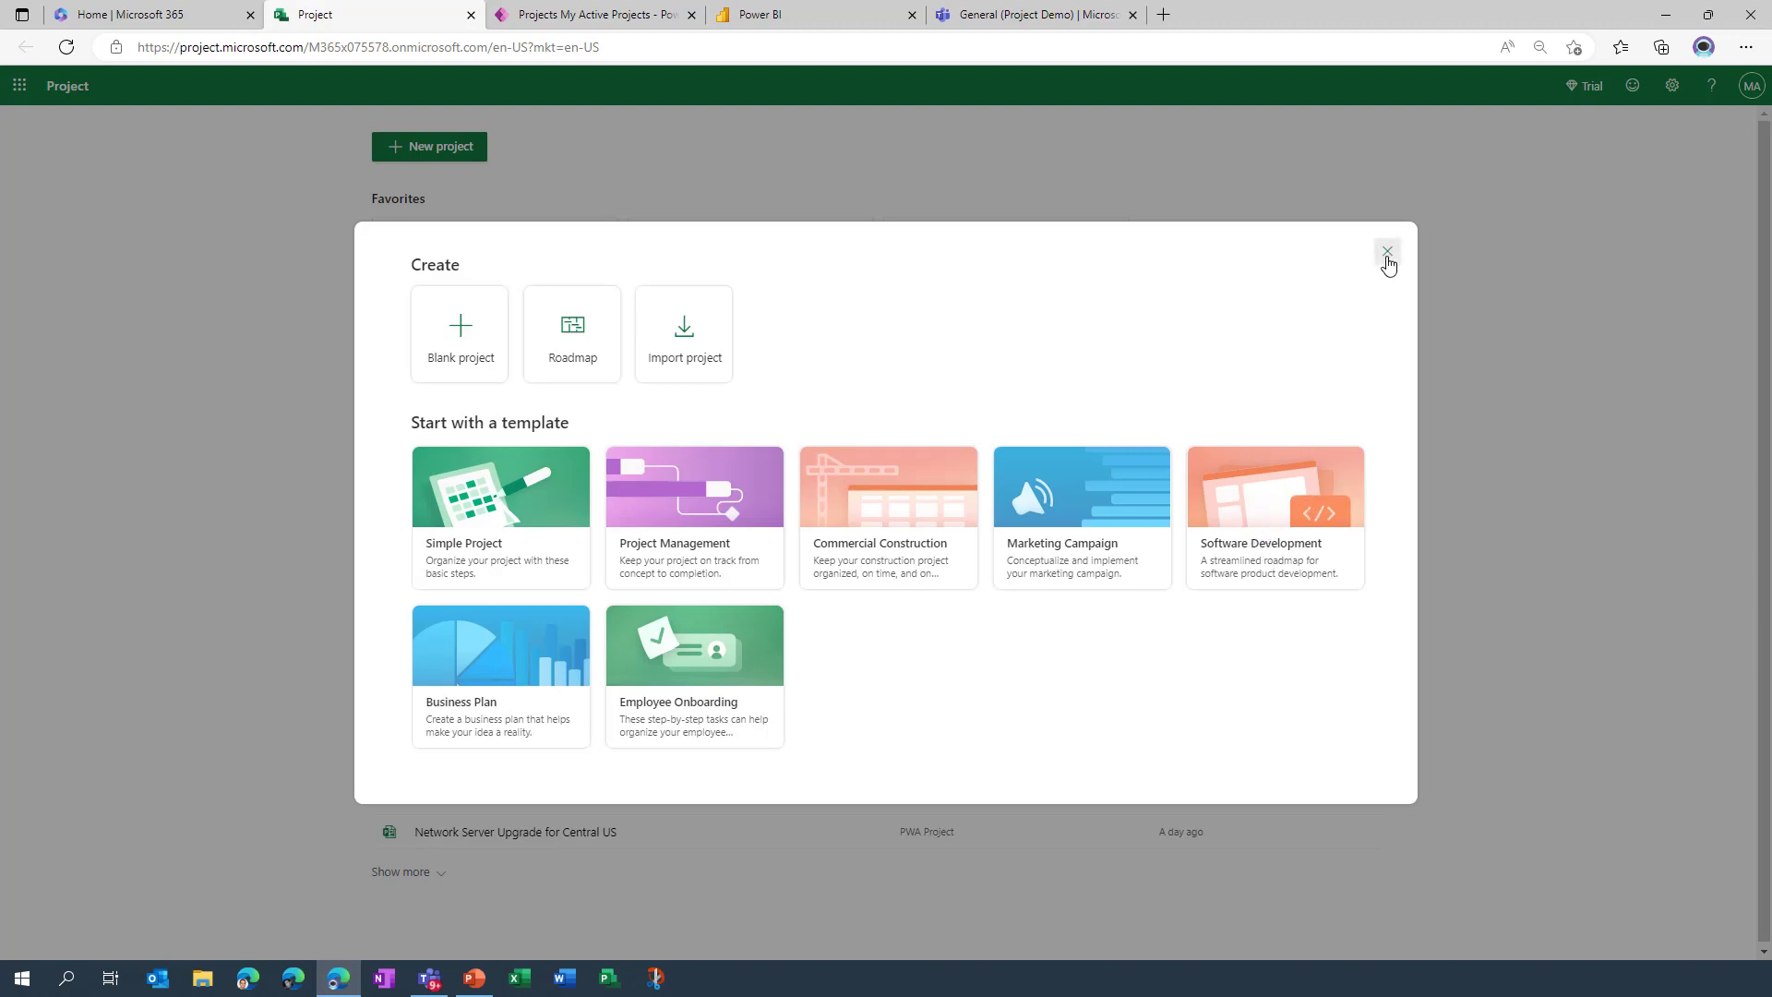
left_click(1387, 251)
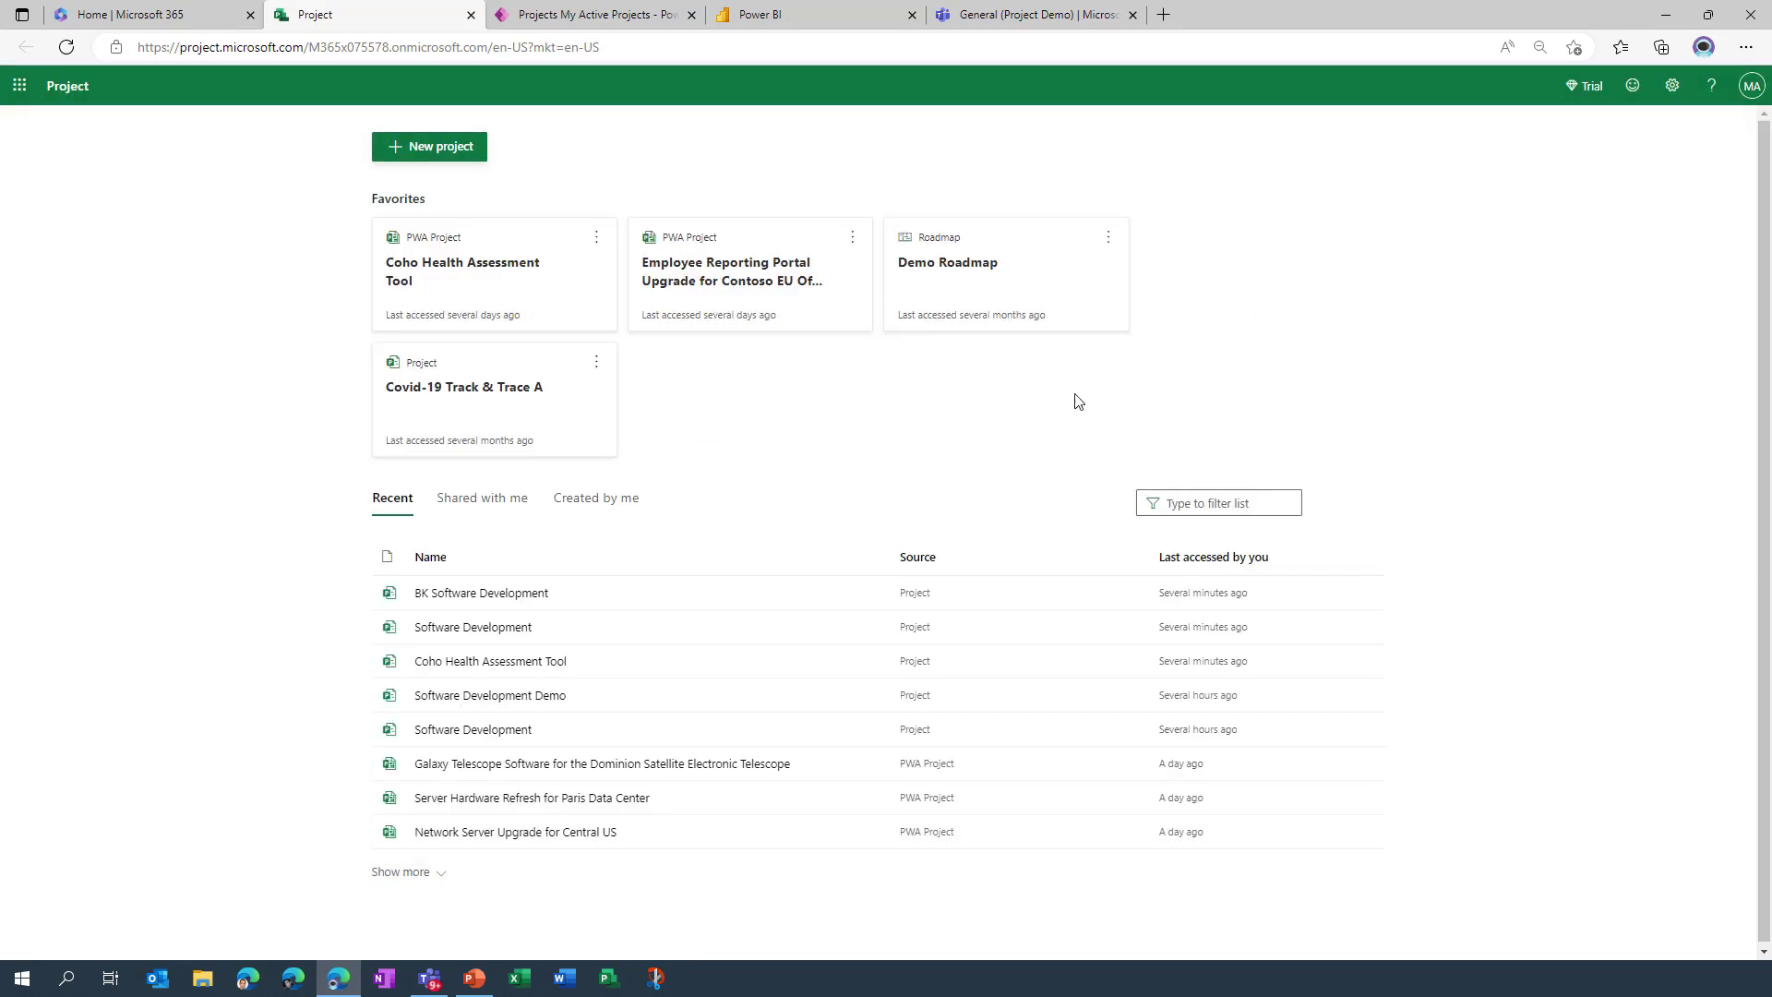
Step: Open BK Software Development from Recent and view its Scope, Analysis and Design tasks on the Timeline
left_click(466, 598)
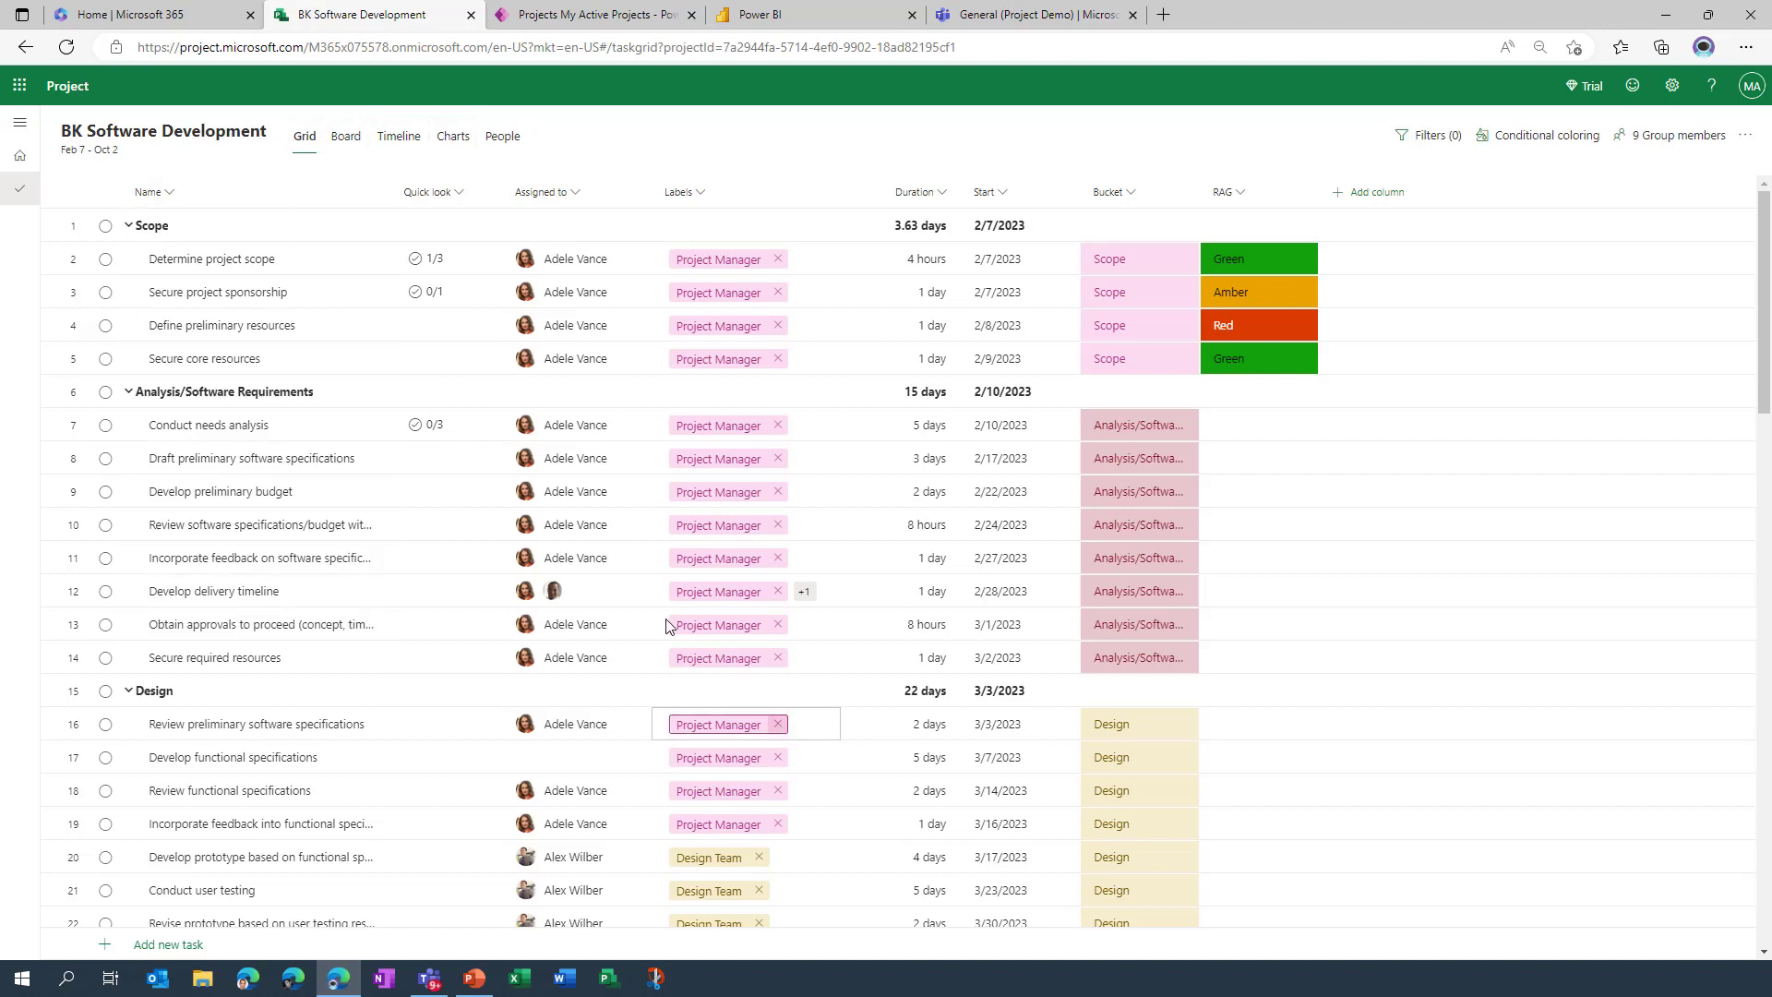
left_click(399, 138)
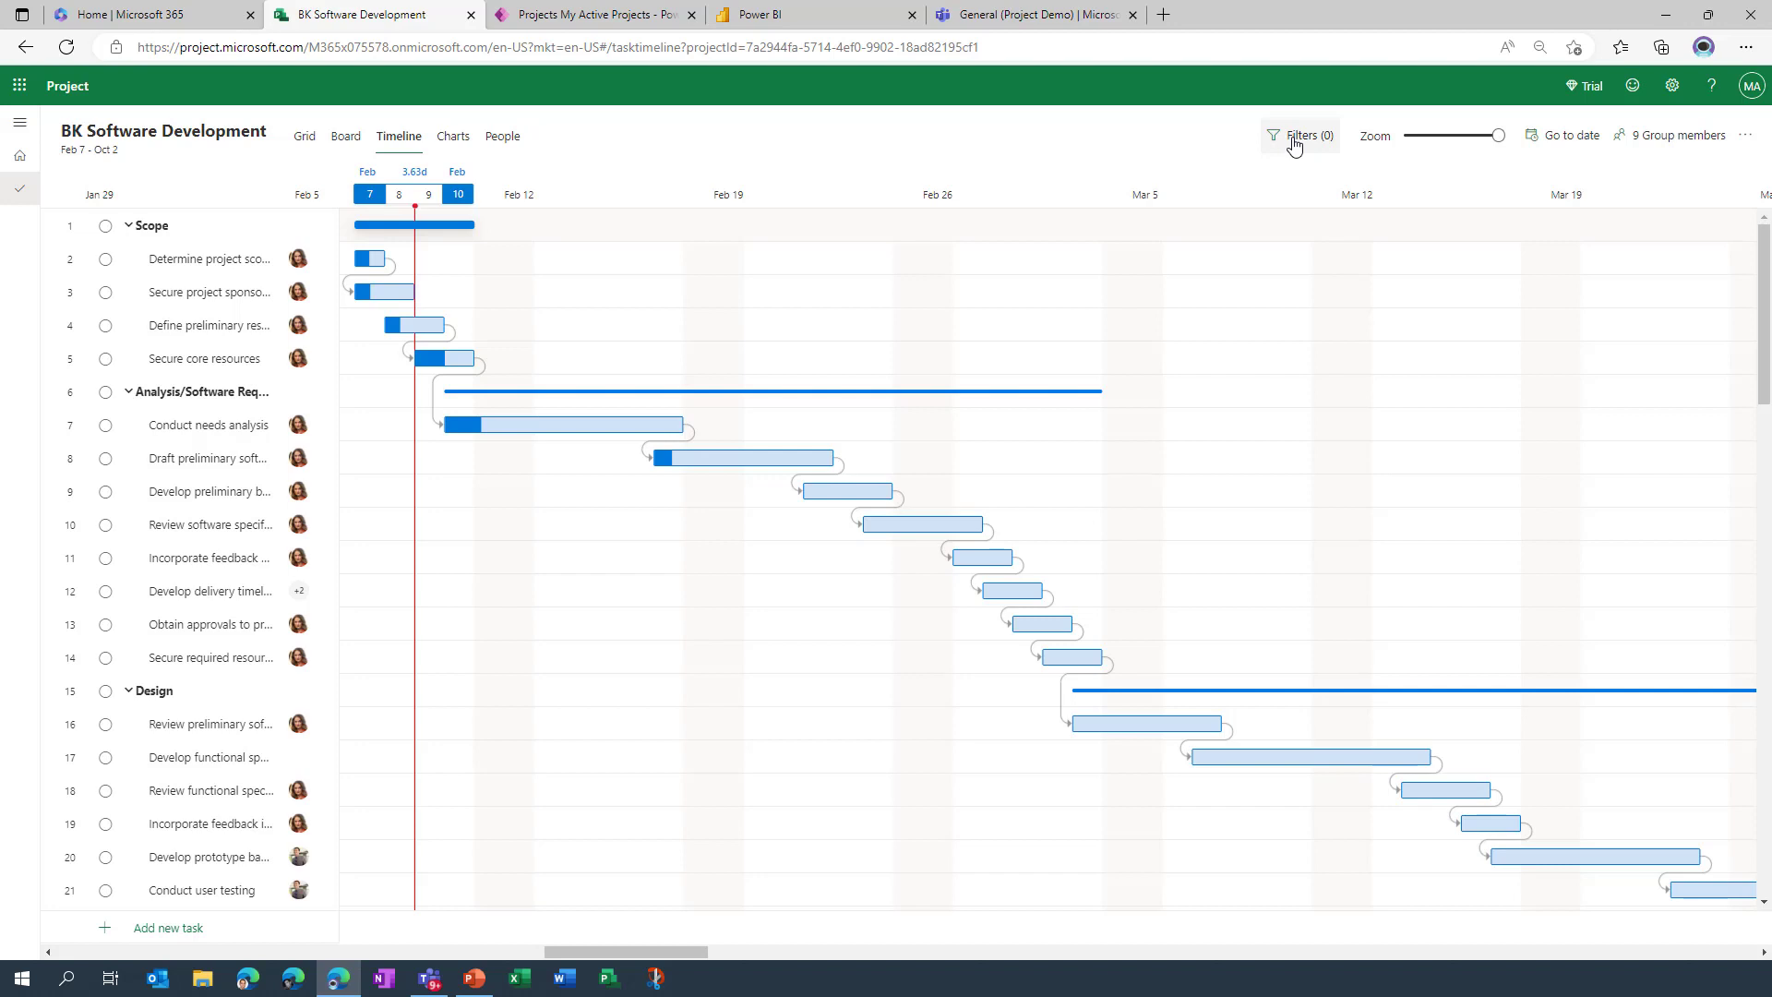
Step: Review the project's 9 group members, then bring up the More actions menu
left_click(1701, 144)
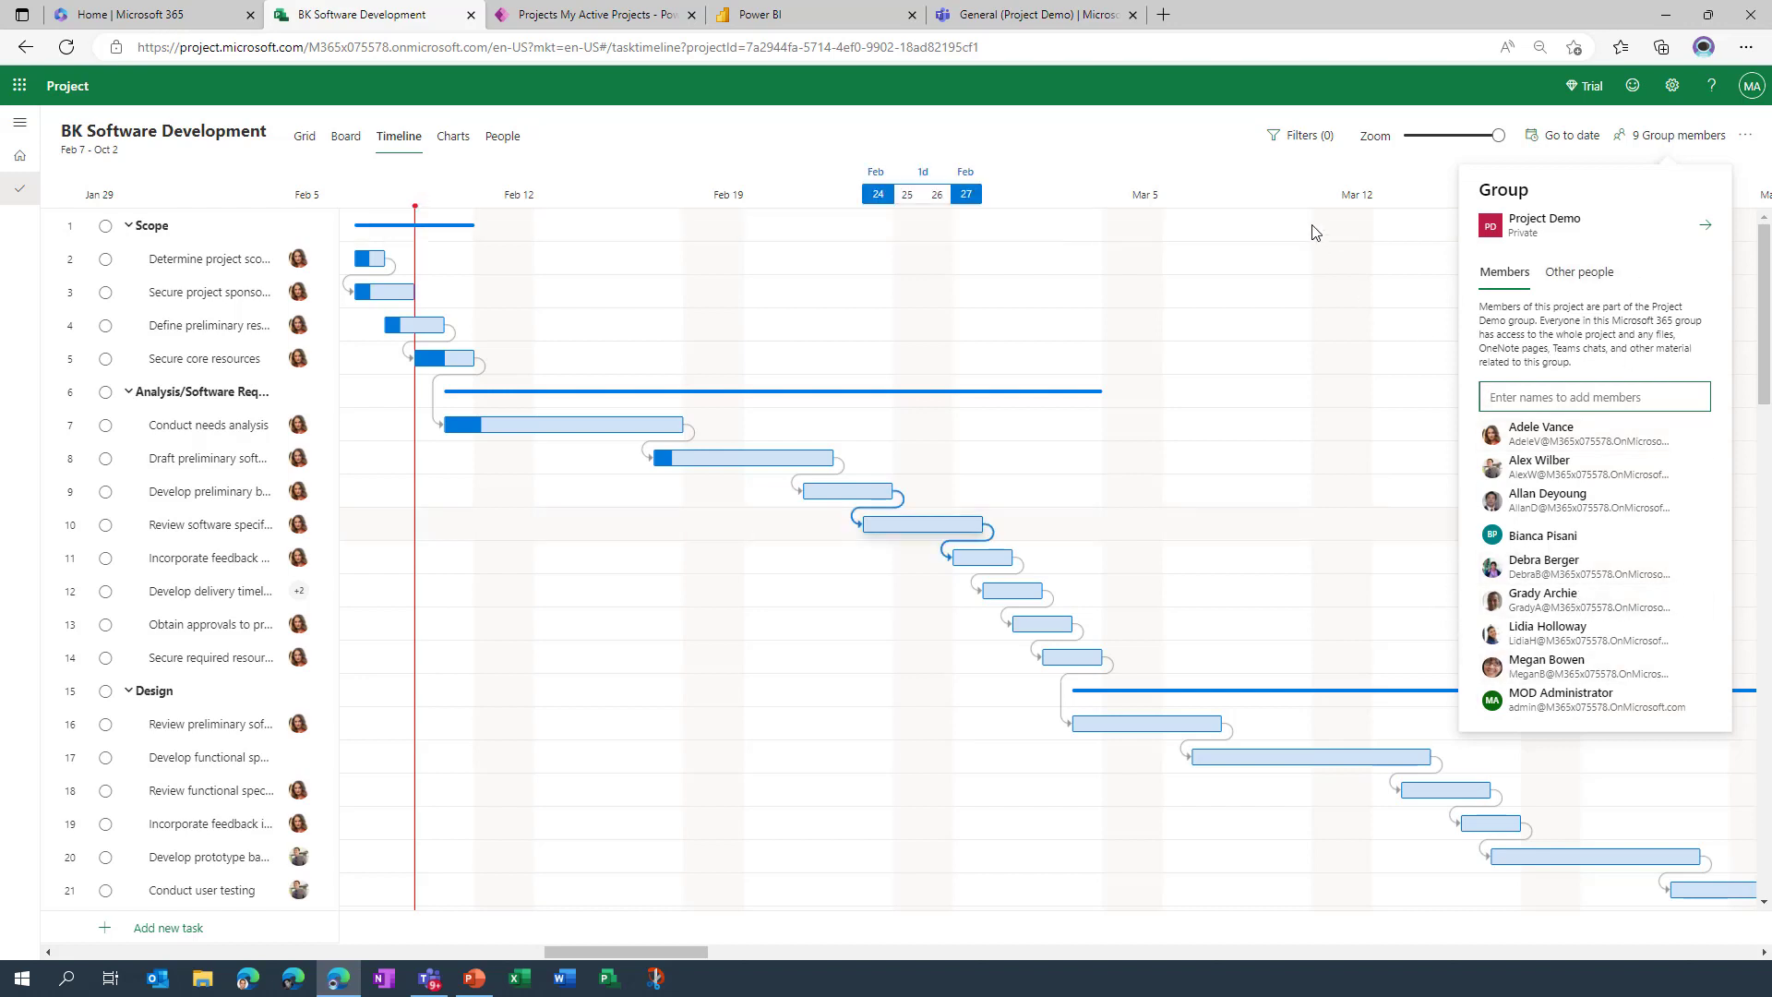
left_click(1751, 135)
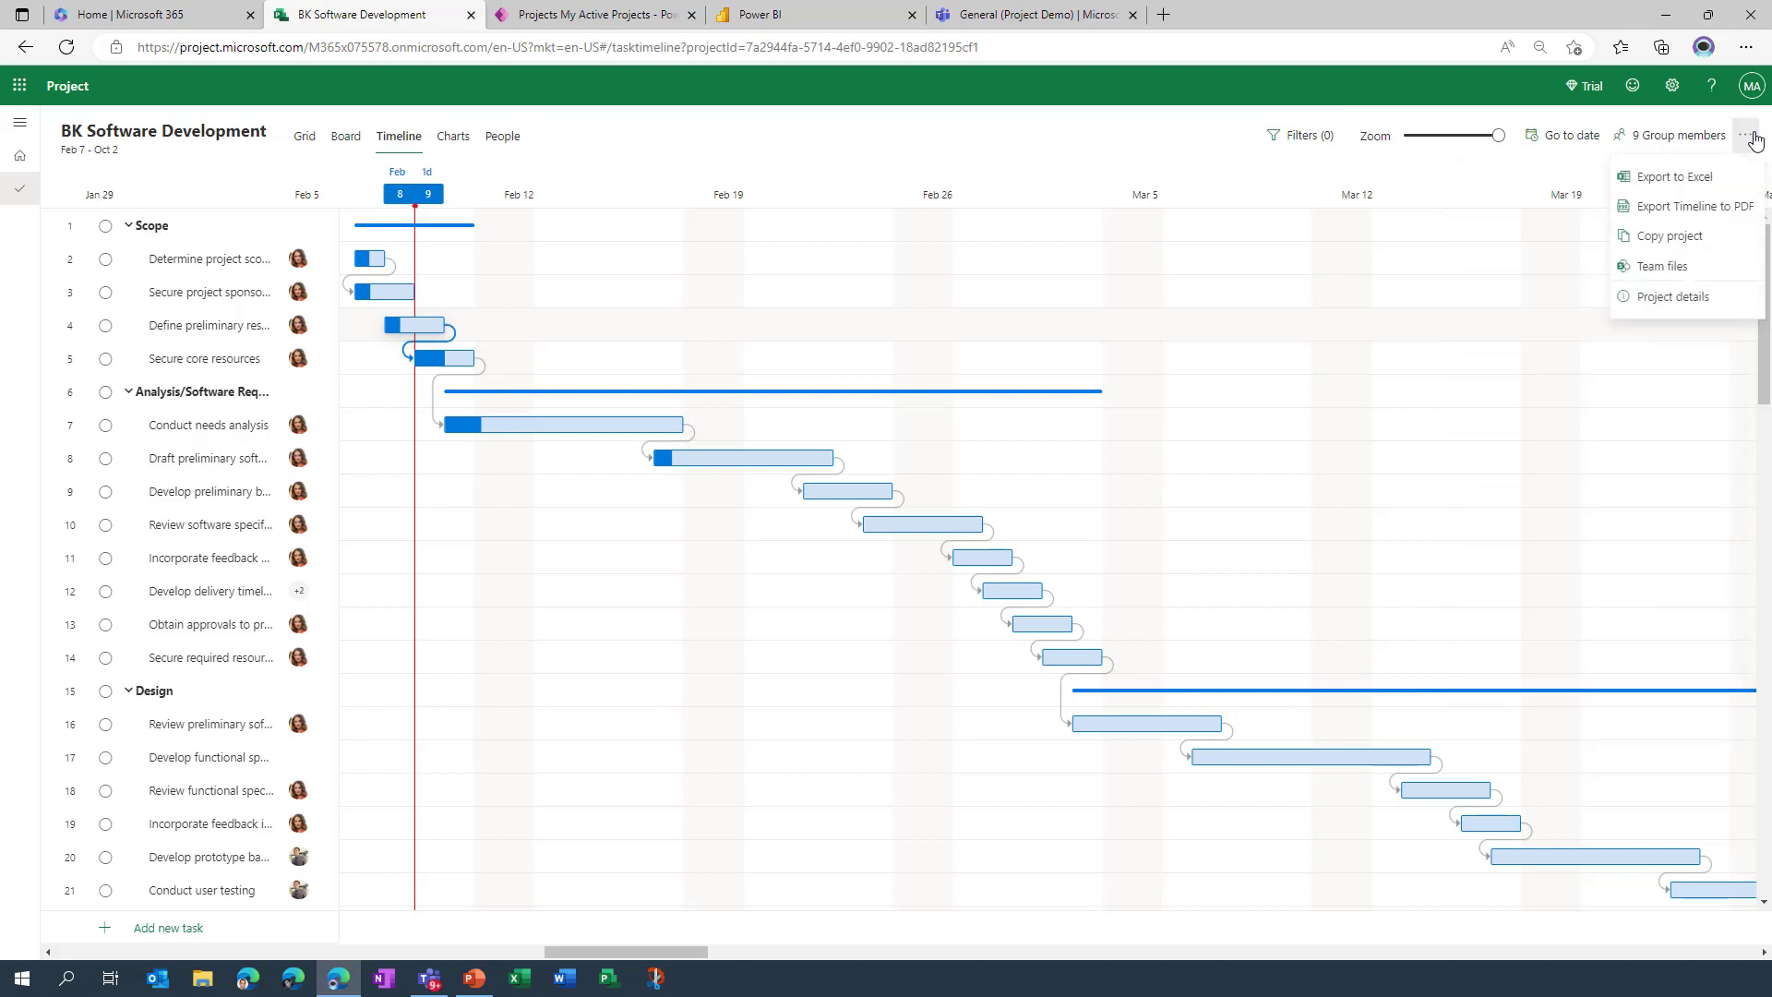
Step: Open the project details and select the whole project name
left_click(1685, 298)
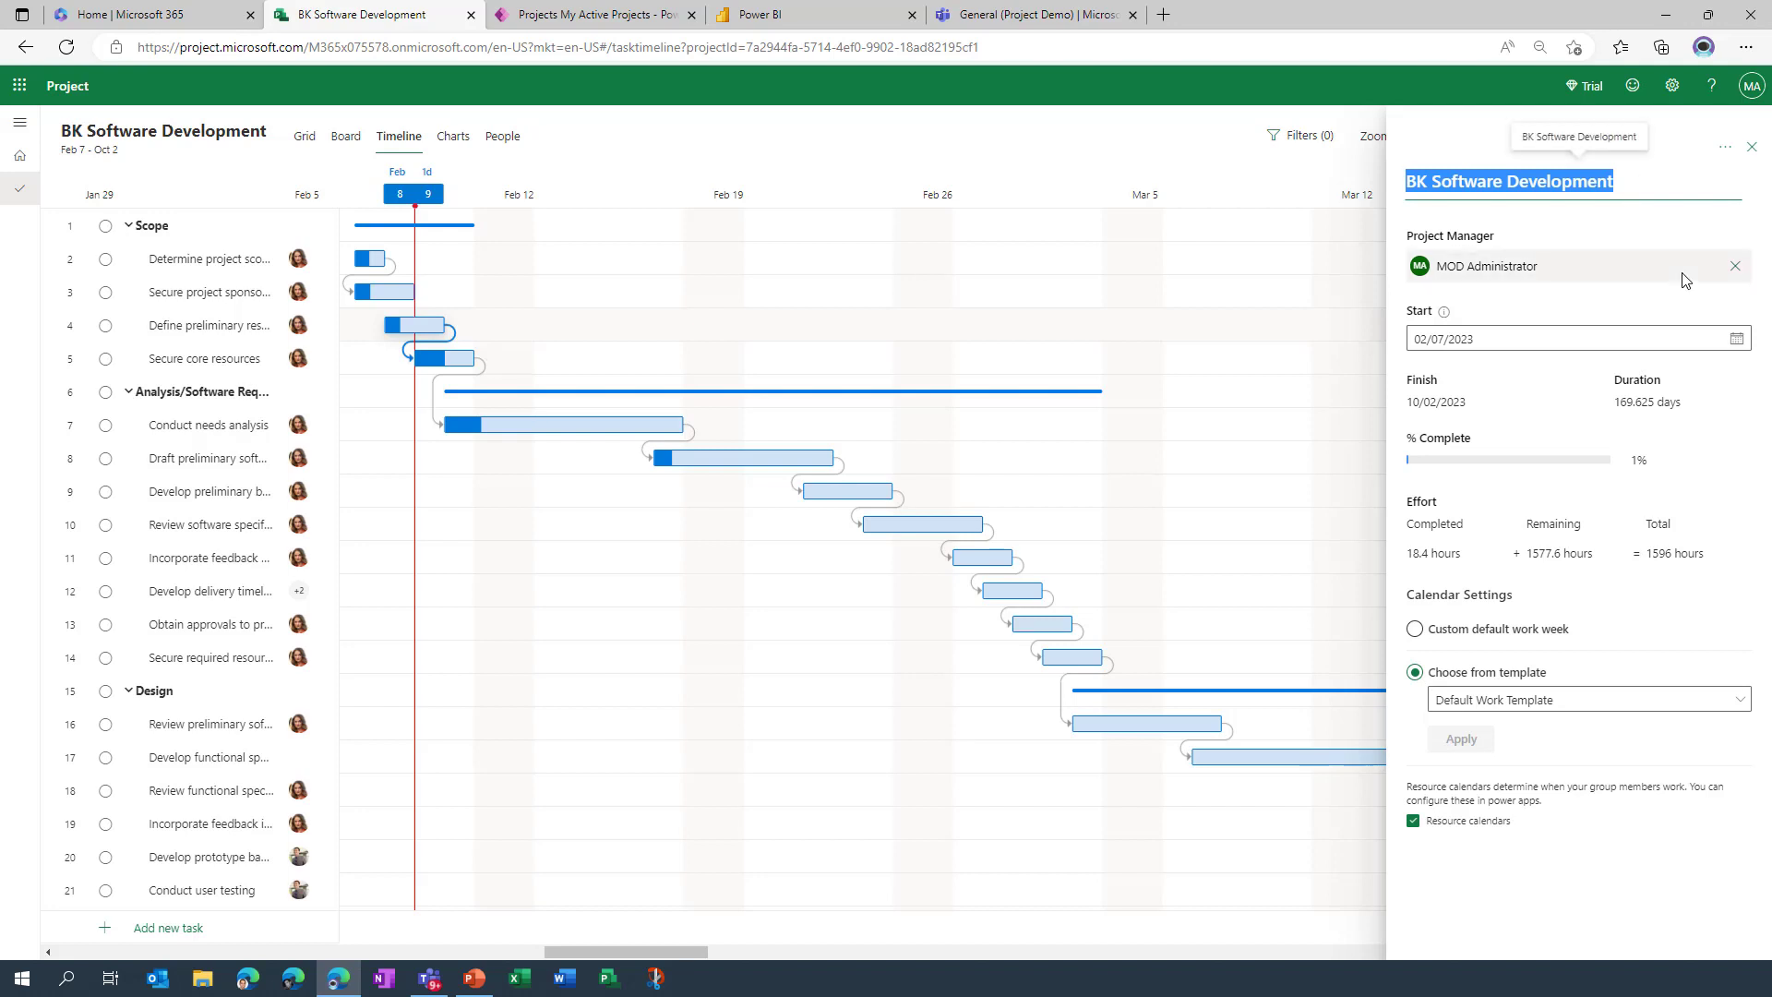
left_click(1631, 179)
left_click_drag(1631, 179, 1375, 189)
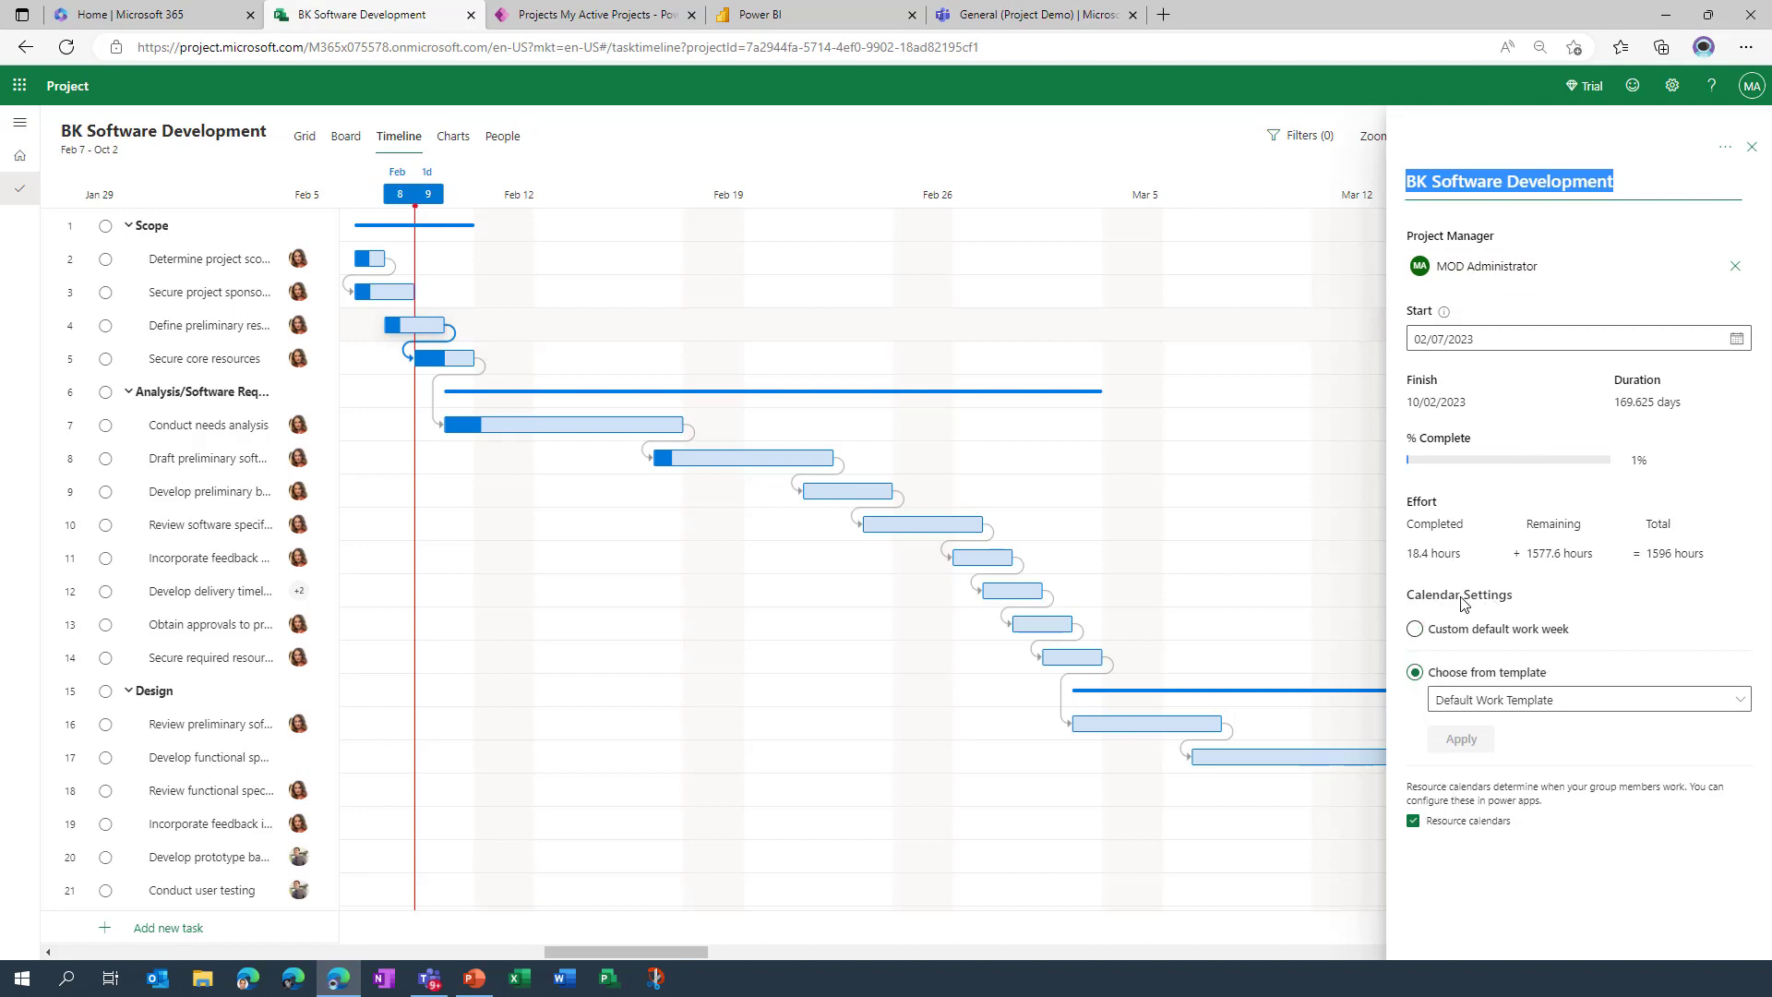
Step: Browse the work calendar templates, then close the details panel without changes
left_click(1482, 705)
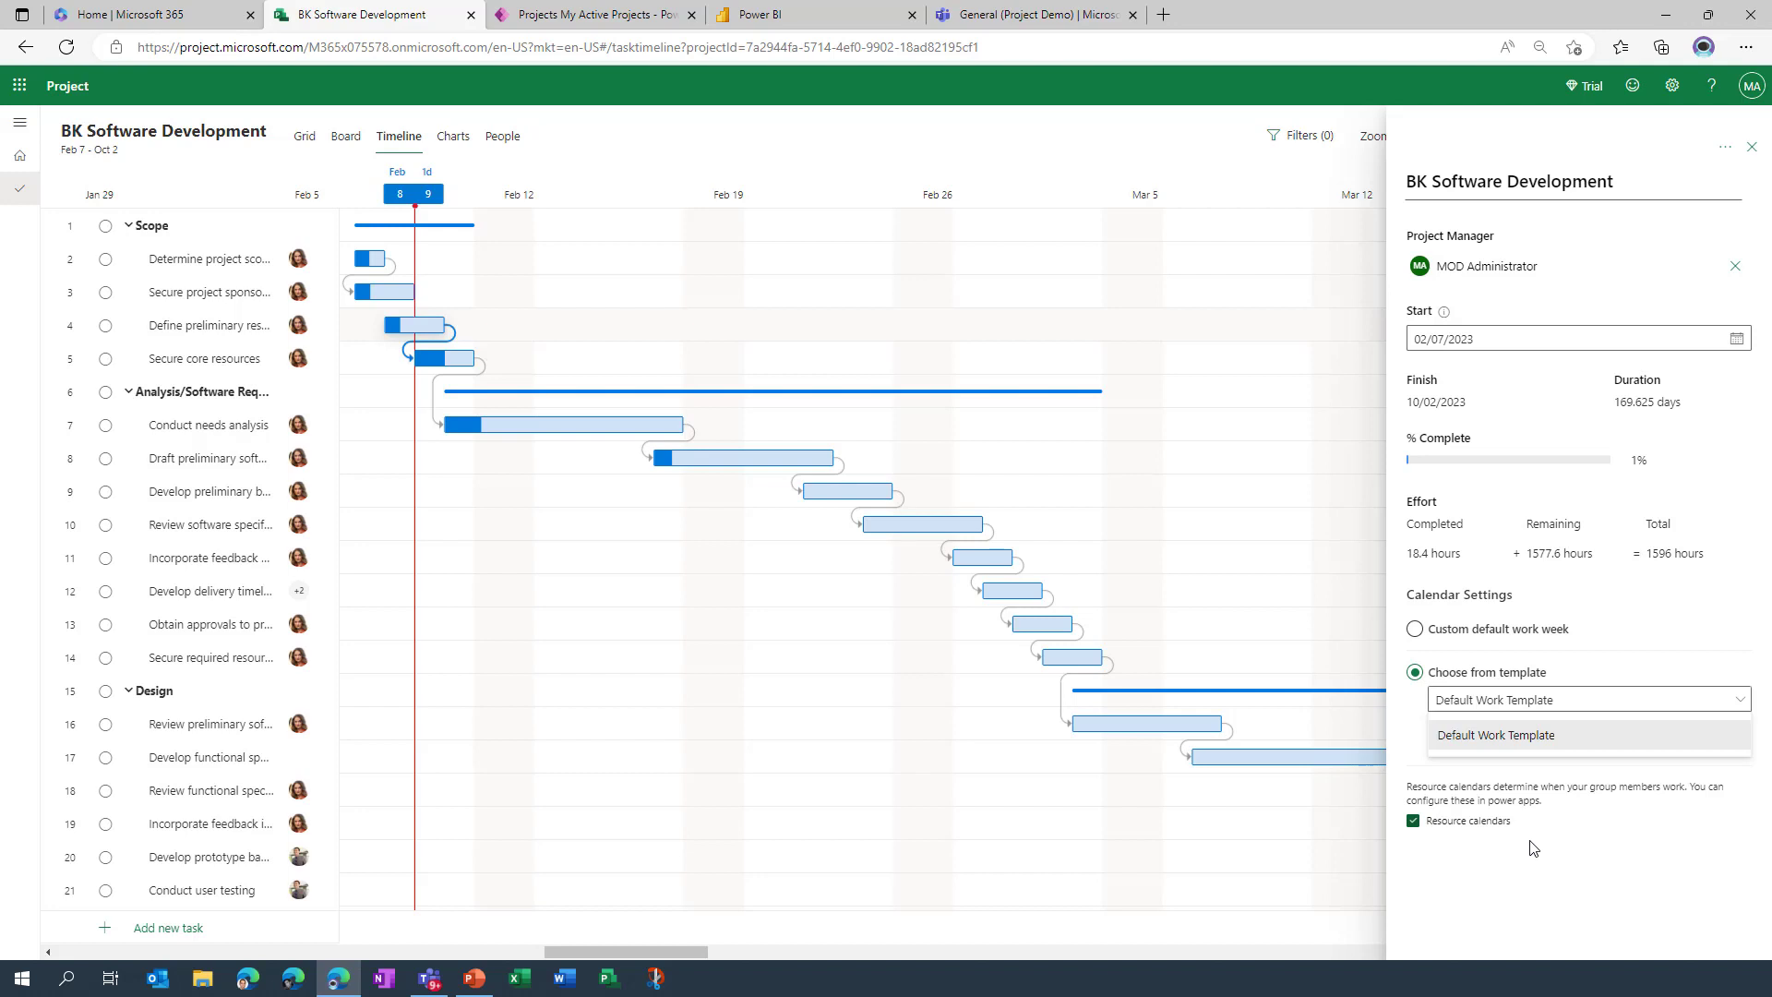
left_click(1747, 150)
left_click(1749, 149)
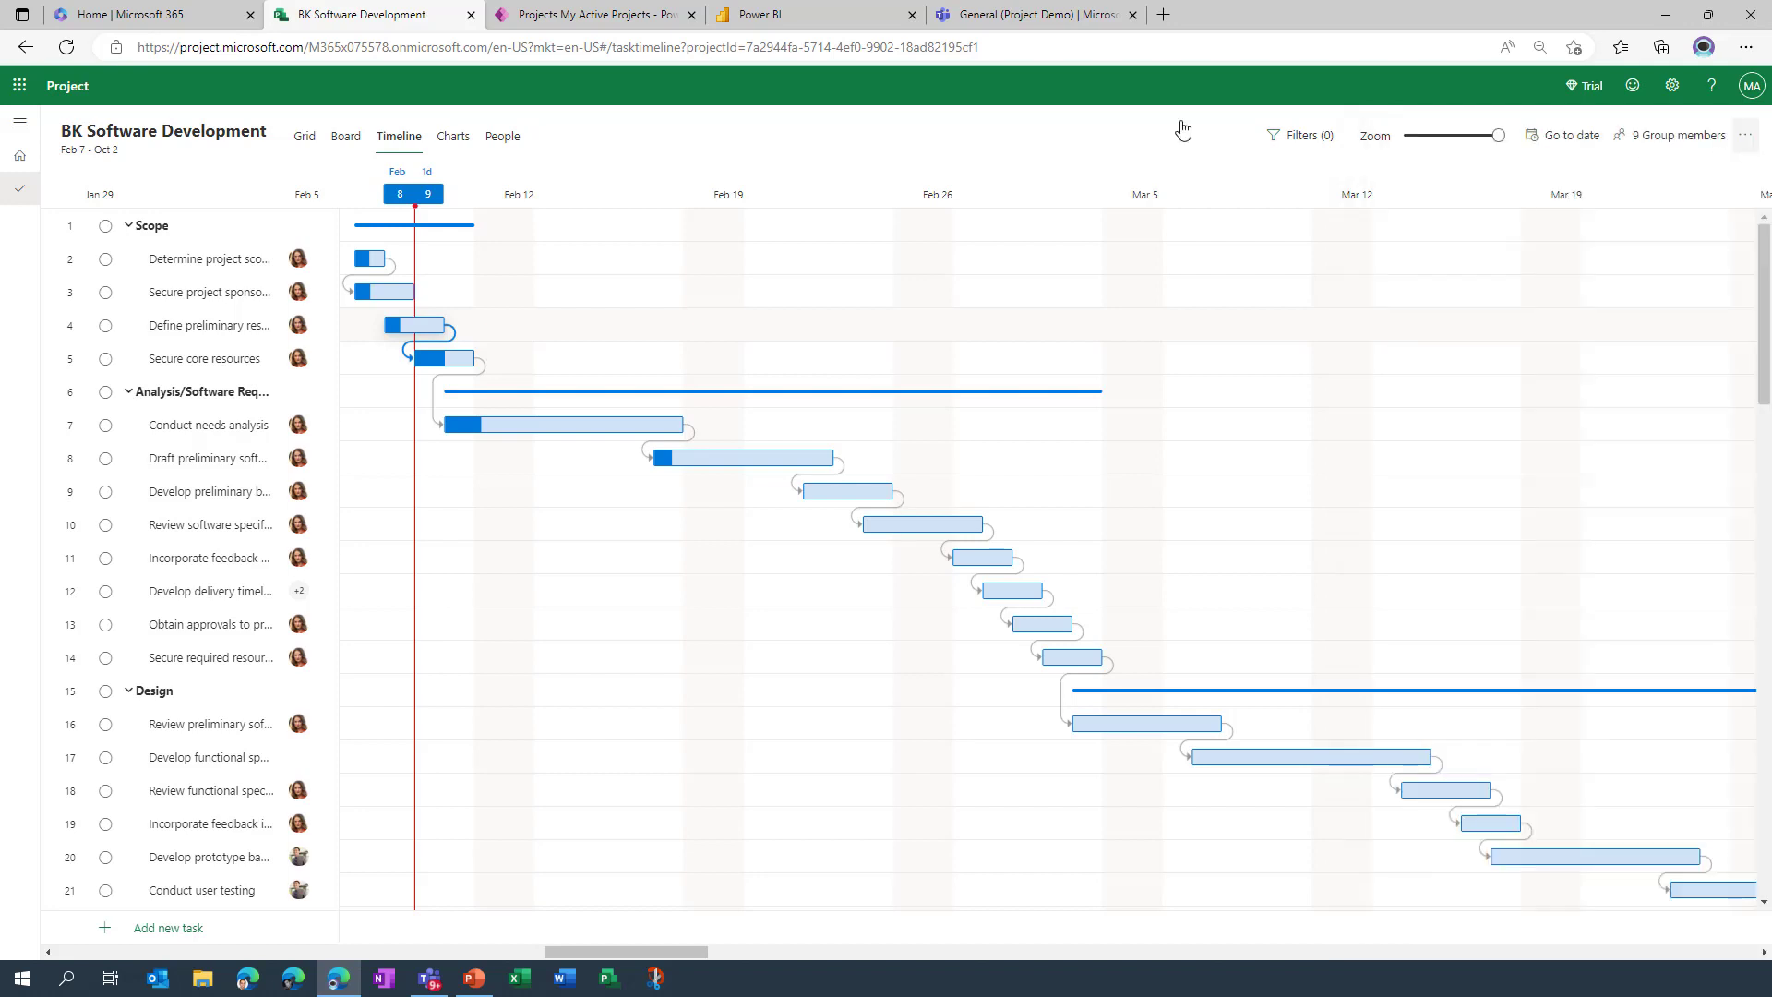
Step: Switch to the Board grouped by Bucket, viewing the grouping choices without changing them
left_click(347, 137)
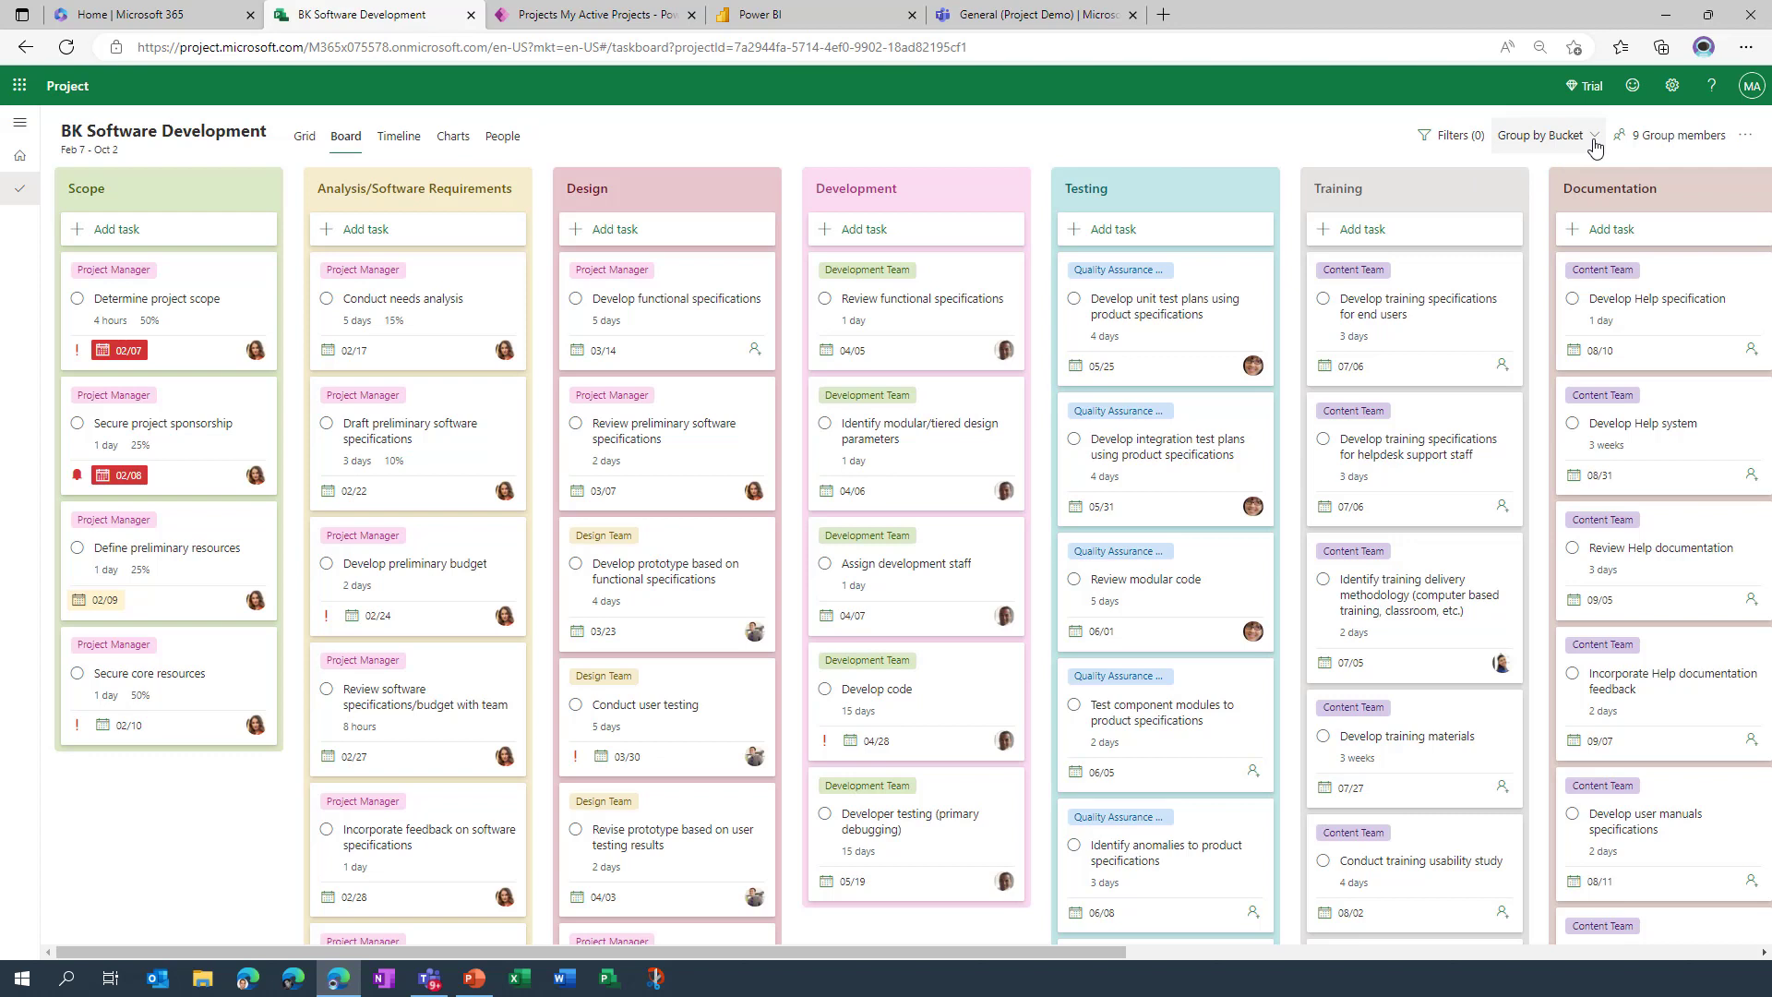
left_click(1594, 147)
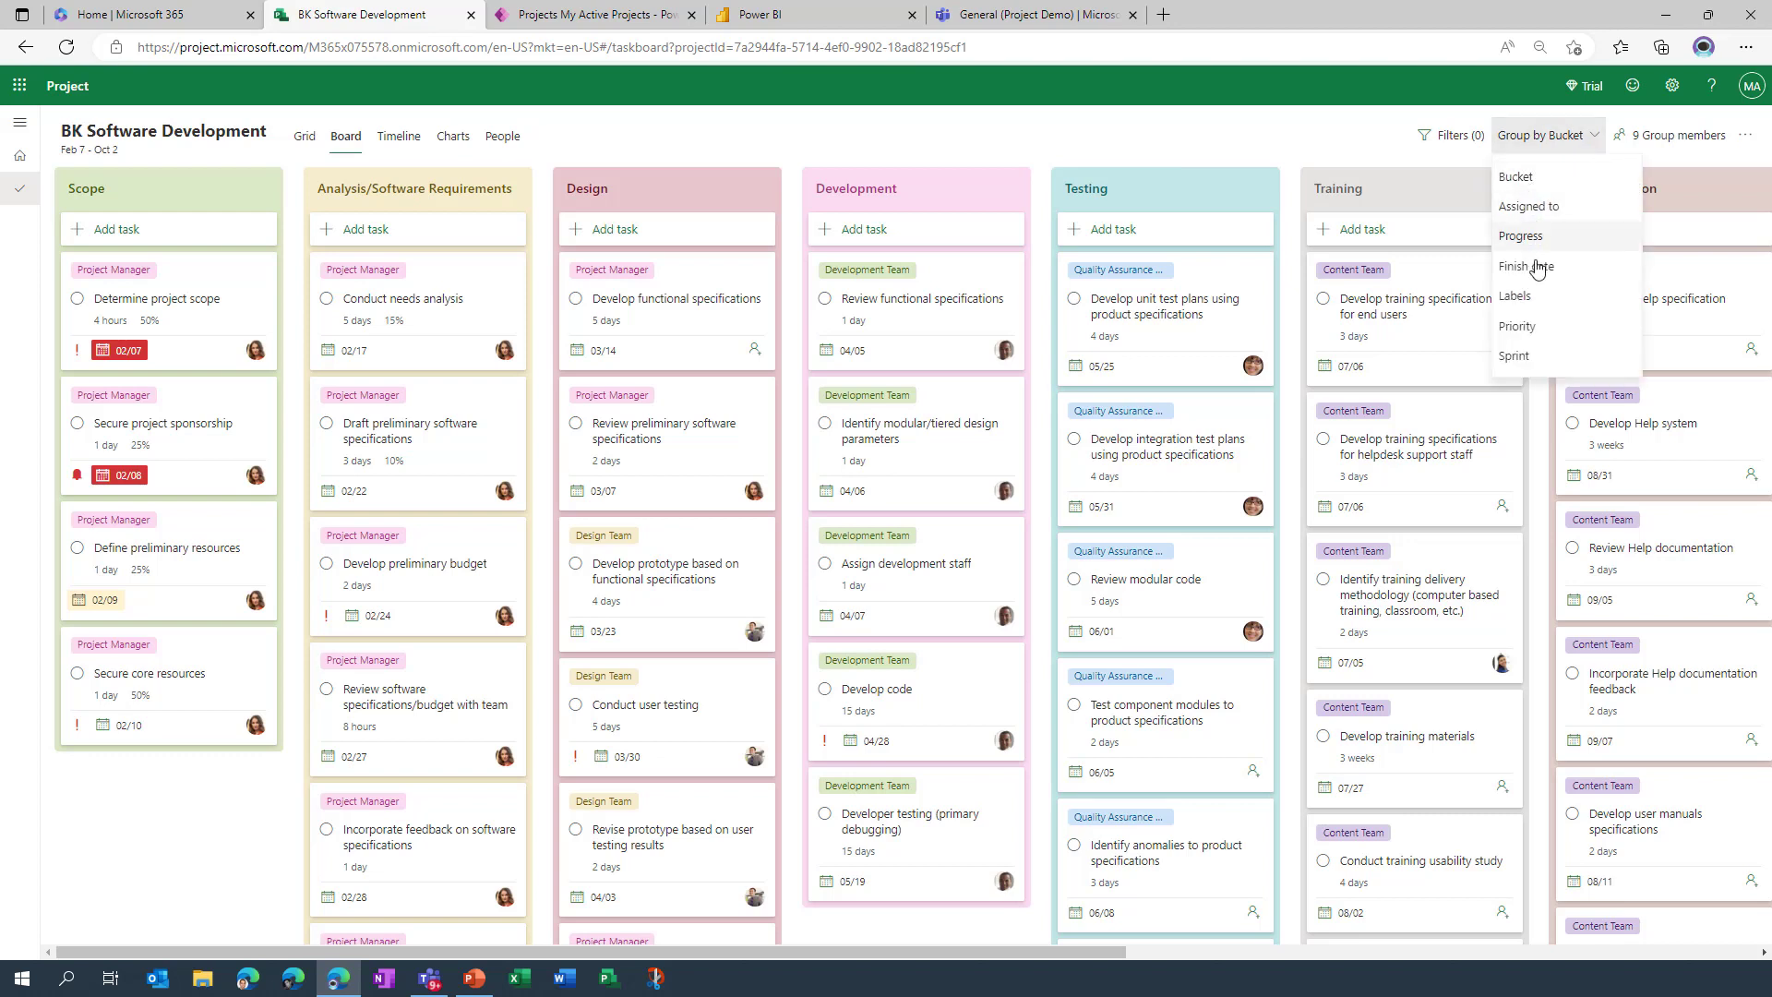
left_click(1197, 126)
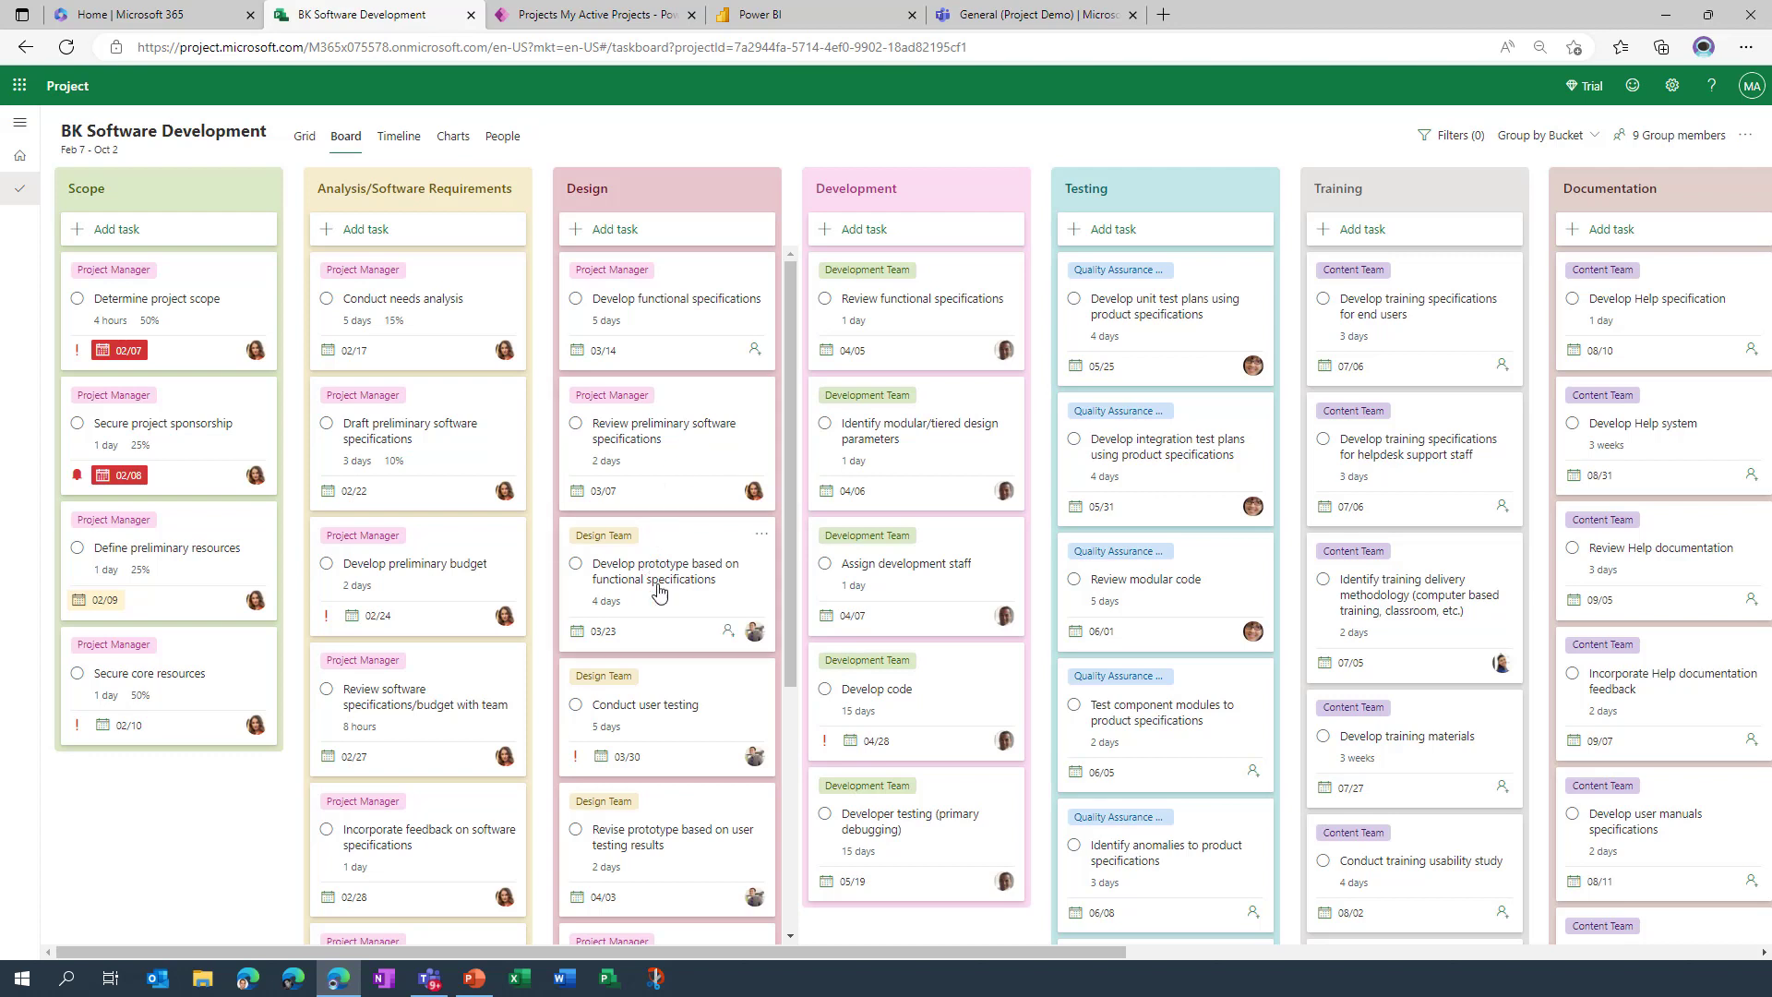
Step: Group the board by Sprint into Backlog, April, March and February Sprint columns
left_click(1579, 136)
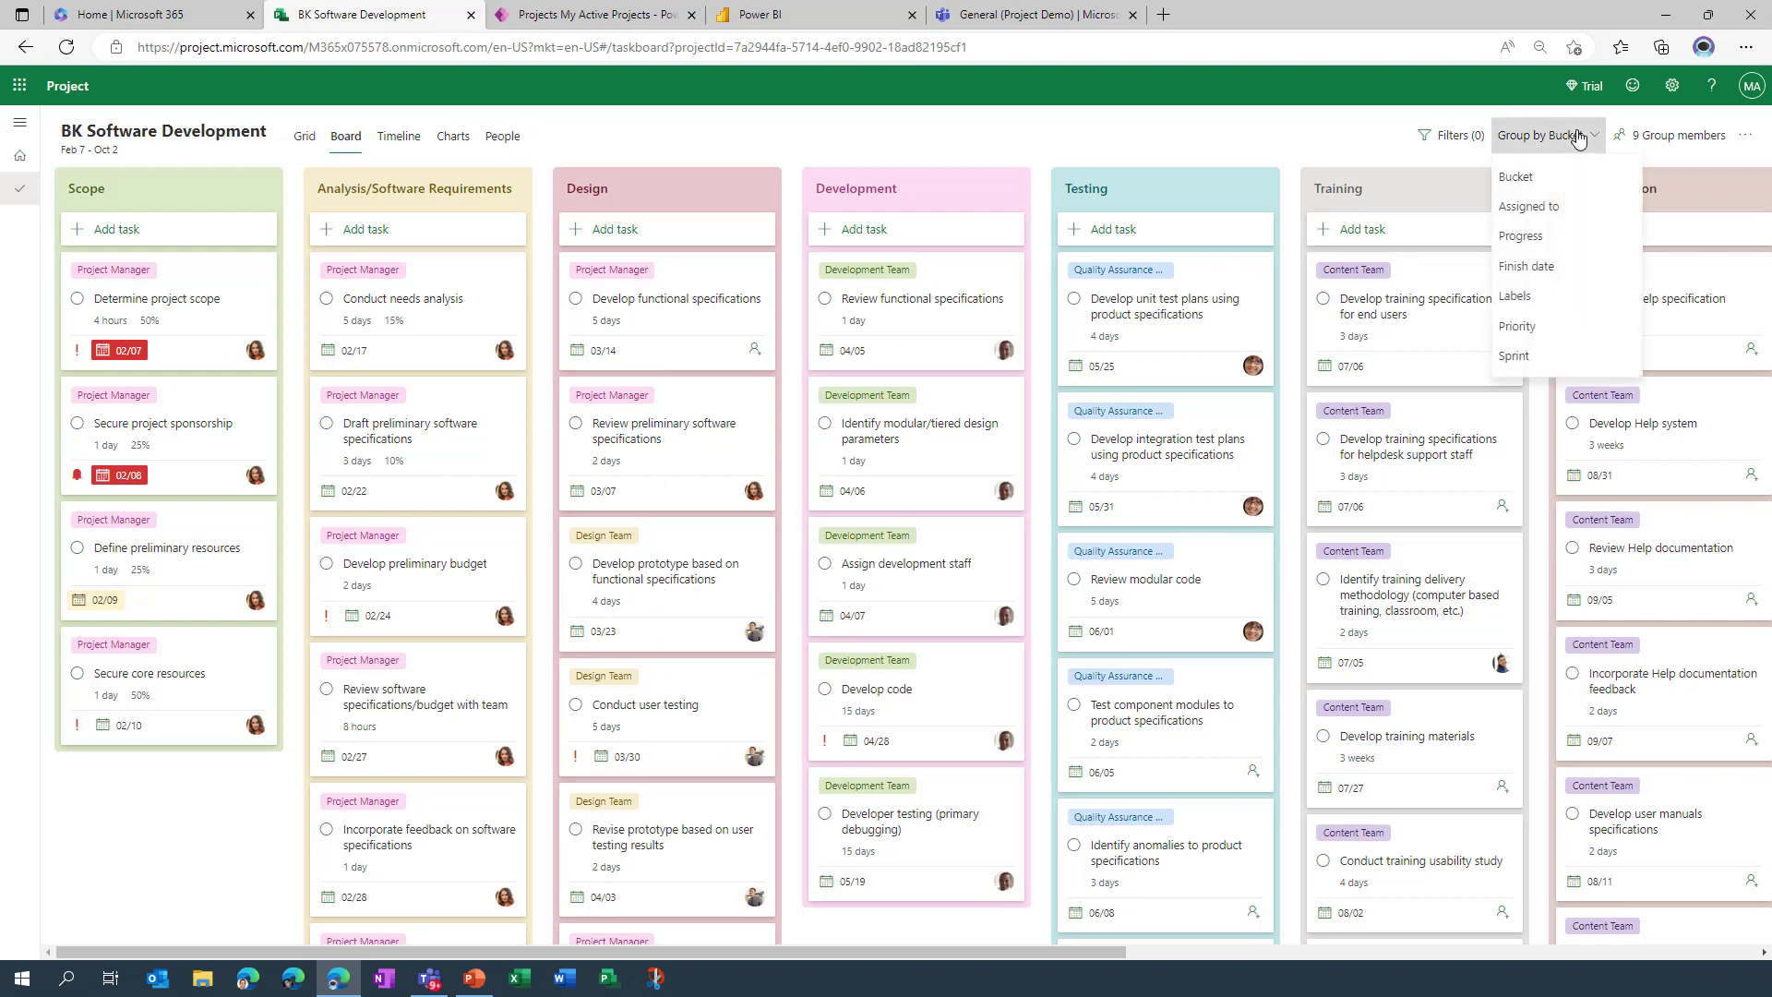
left_click(1567, 360)
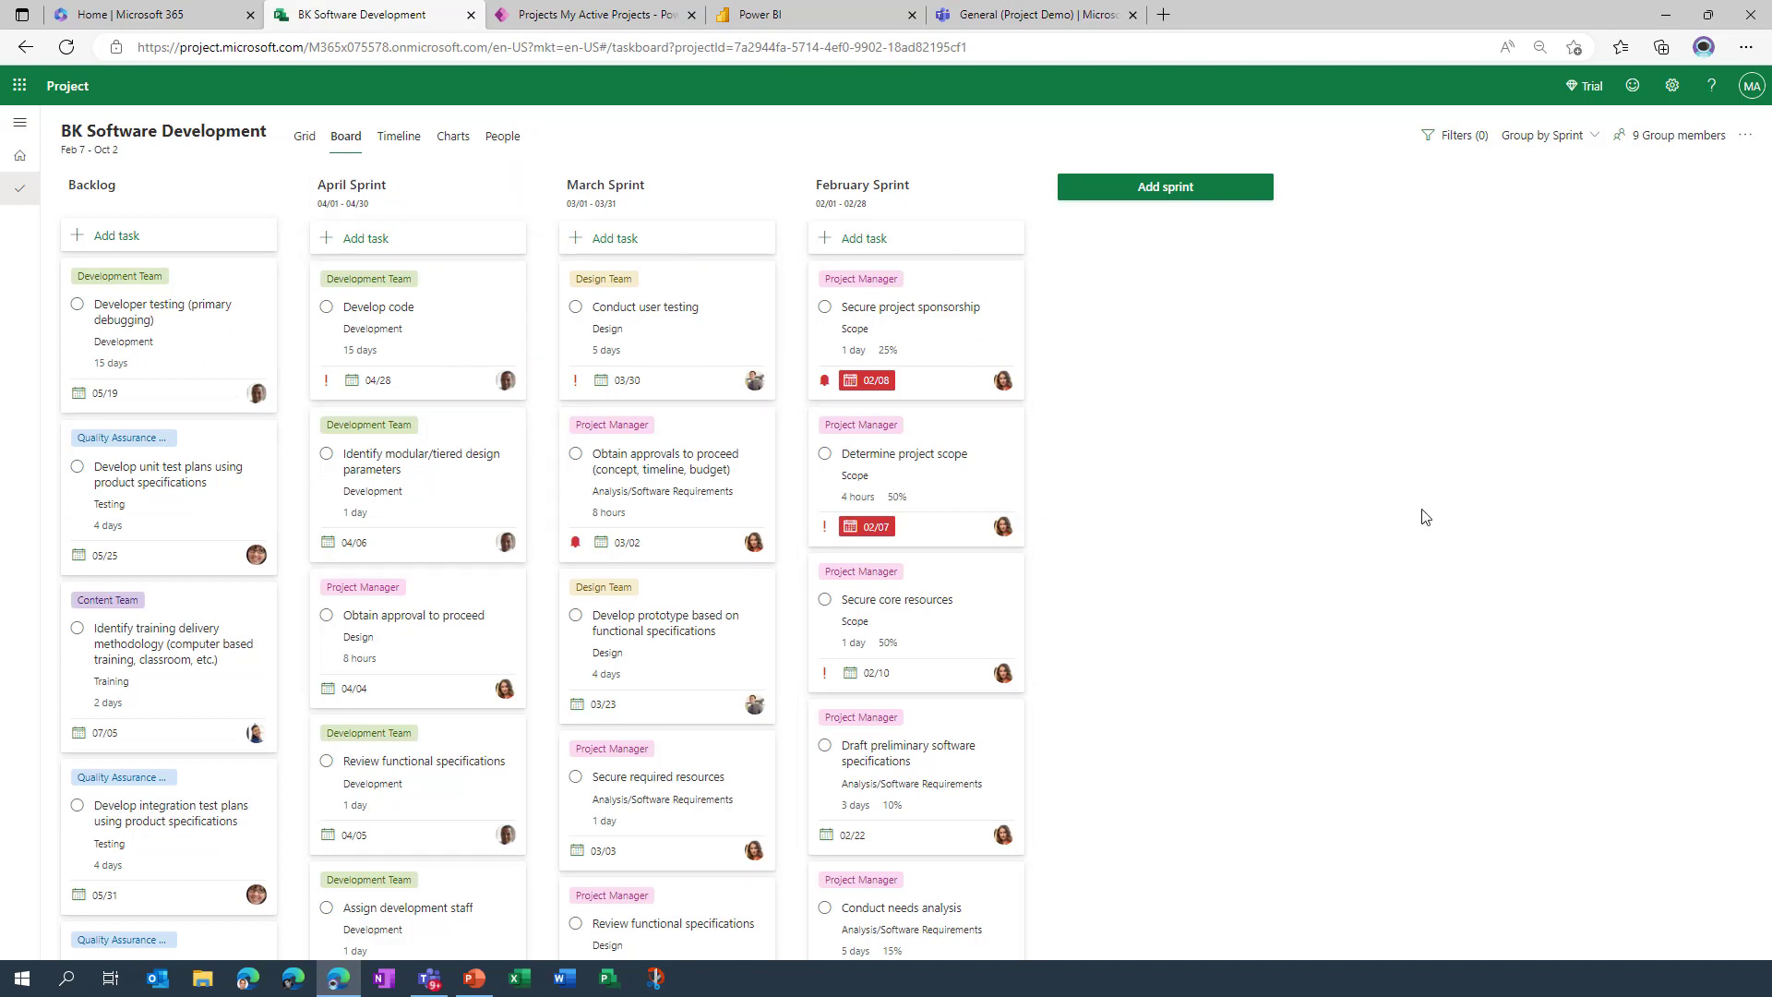
Step: Create a 'May Sprint' column running 05/01/2023 to 05/31/2023
left_click(1193, 189)
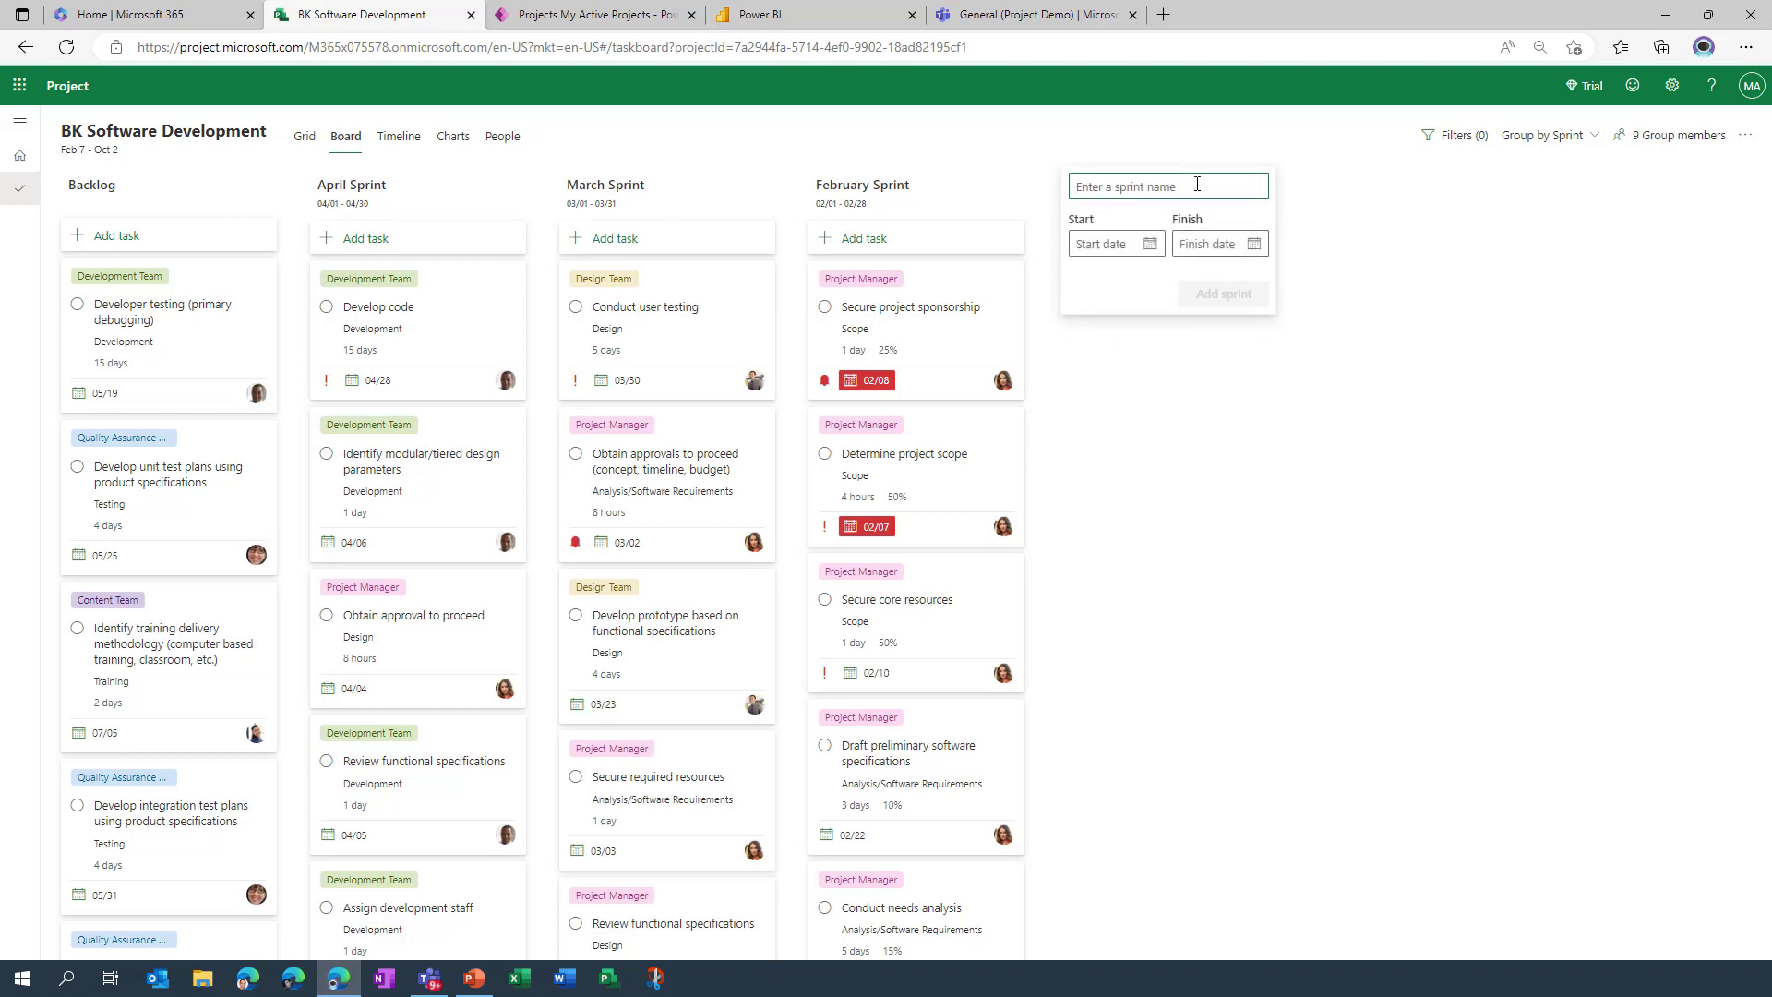
type("May Sprint")
left_click(1150, 243)
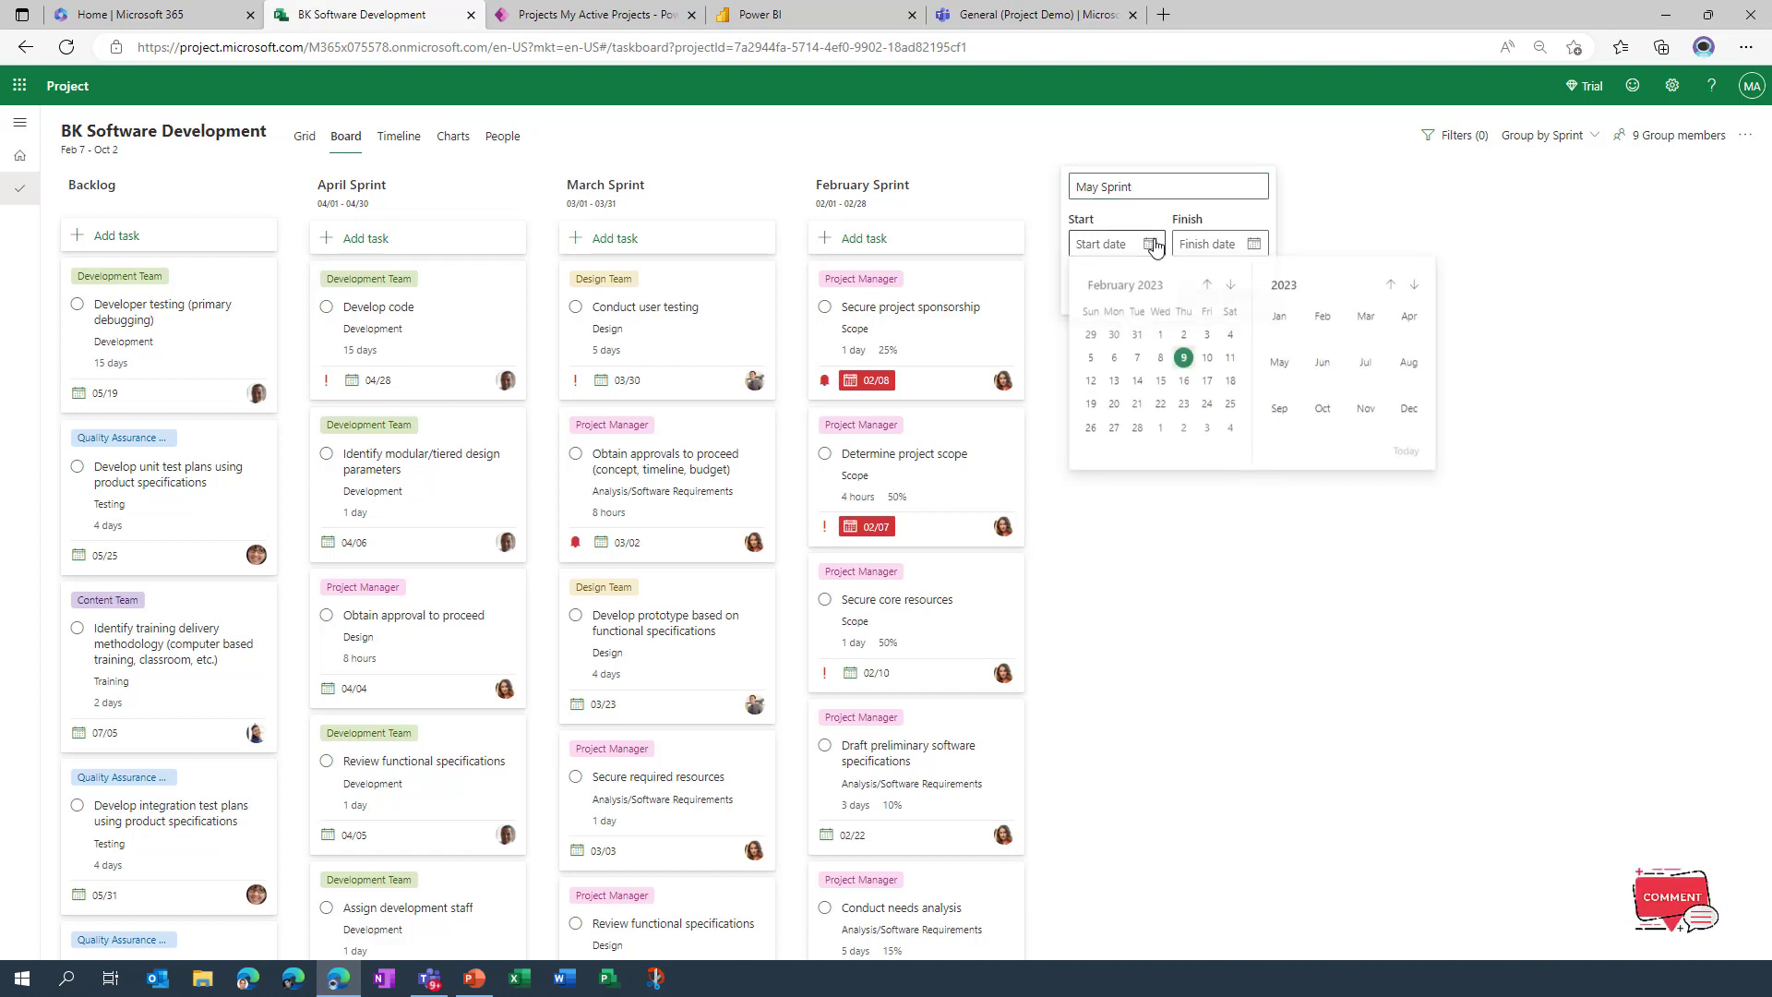
double_click(1231, 286)
left_click(1230, 286)
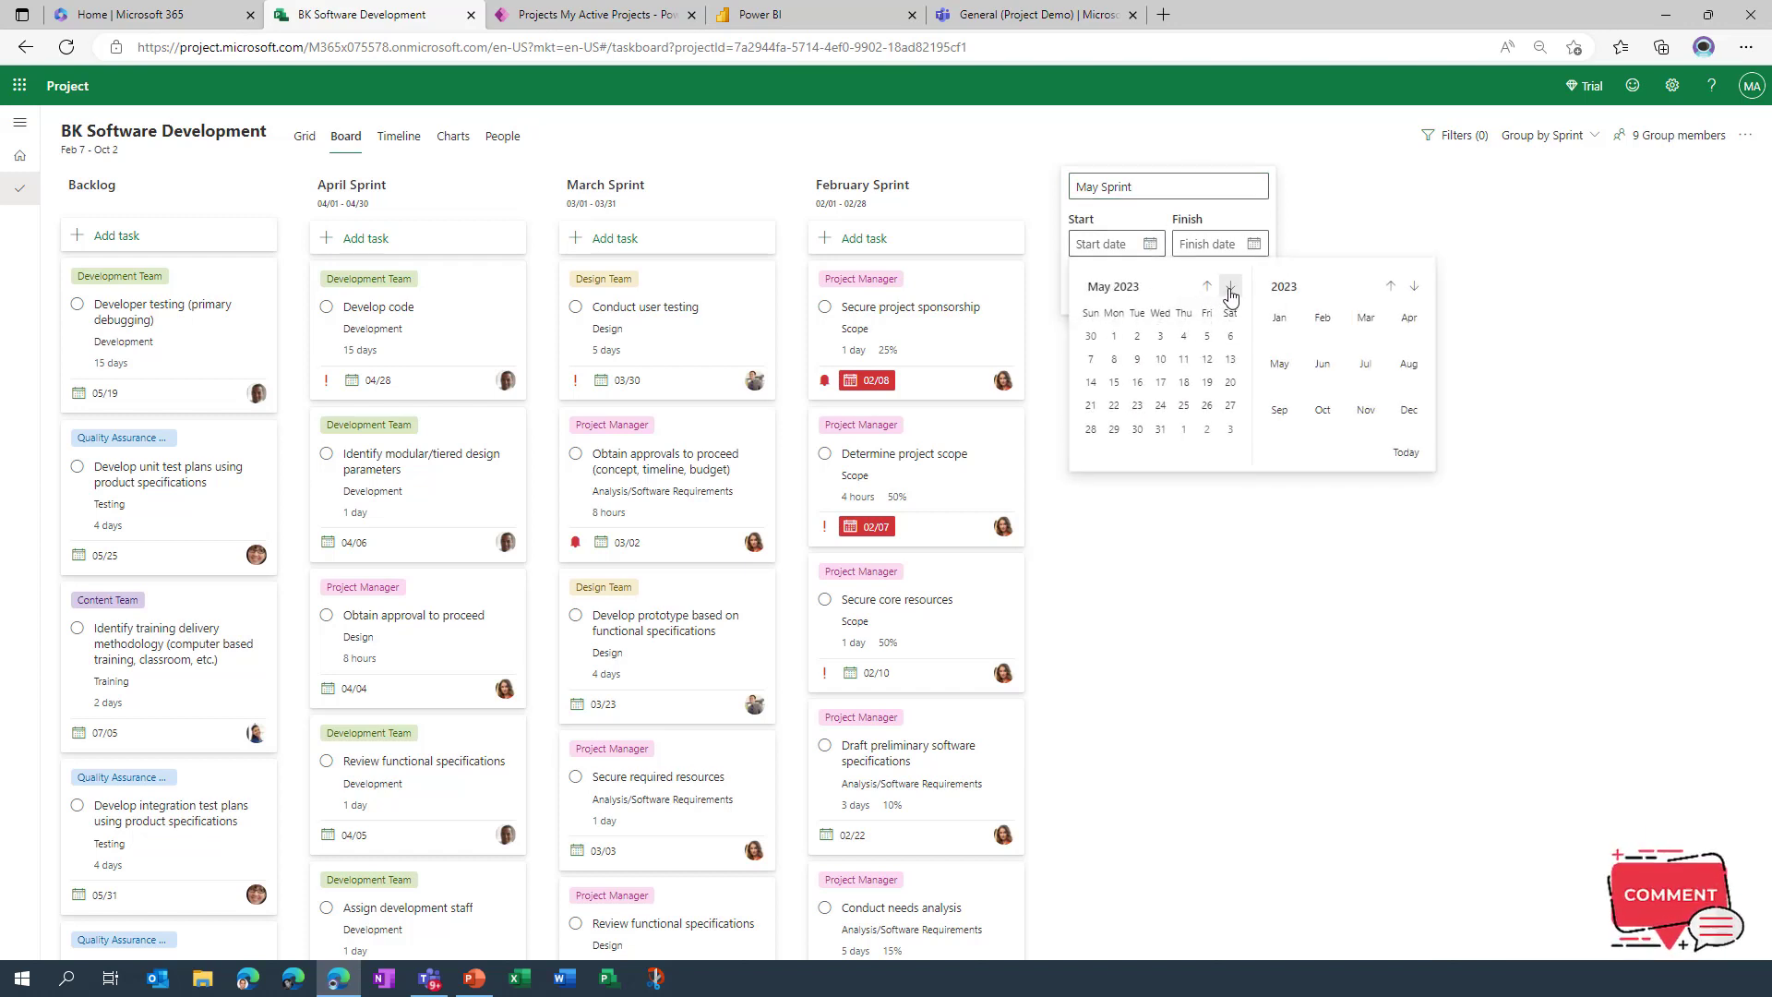
left_click(1114, 336)
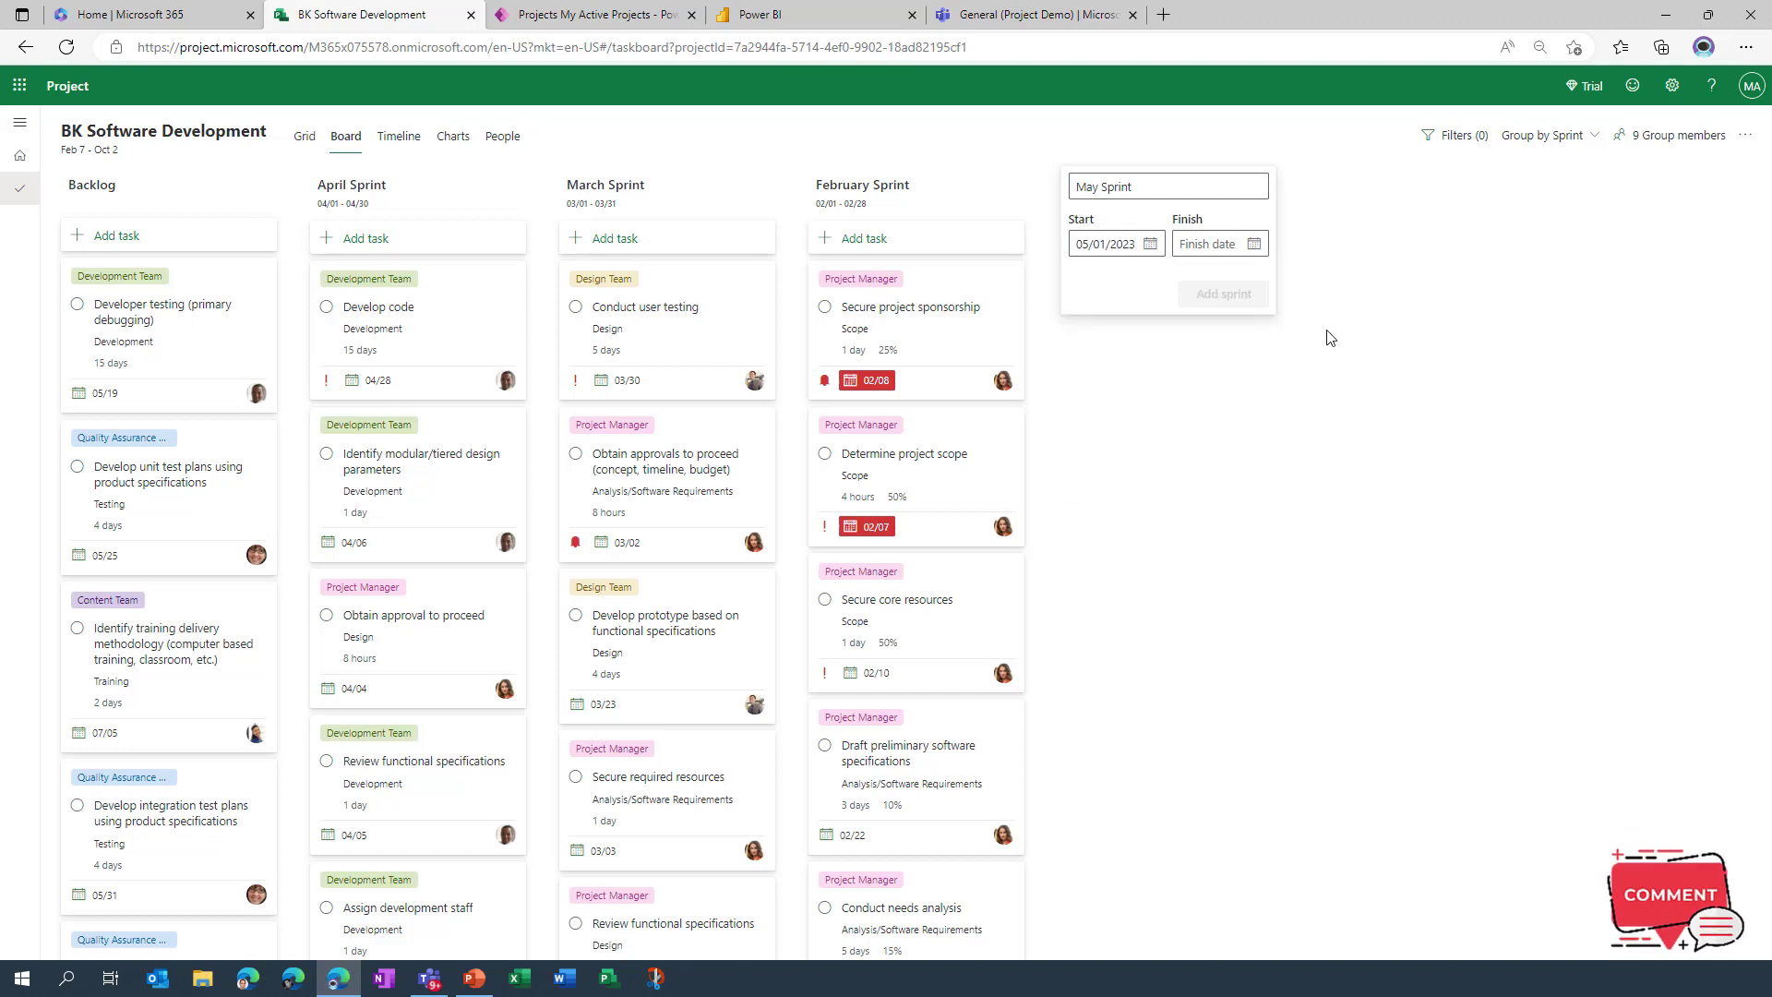
left_click(1254, 244)
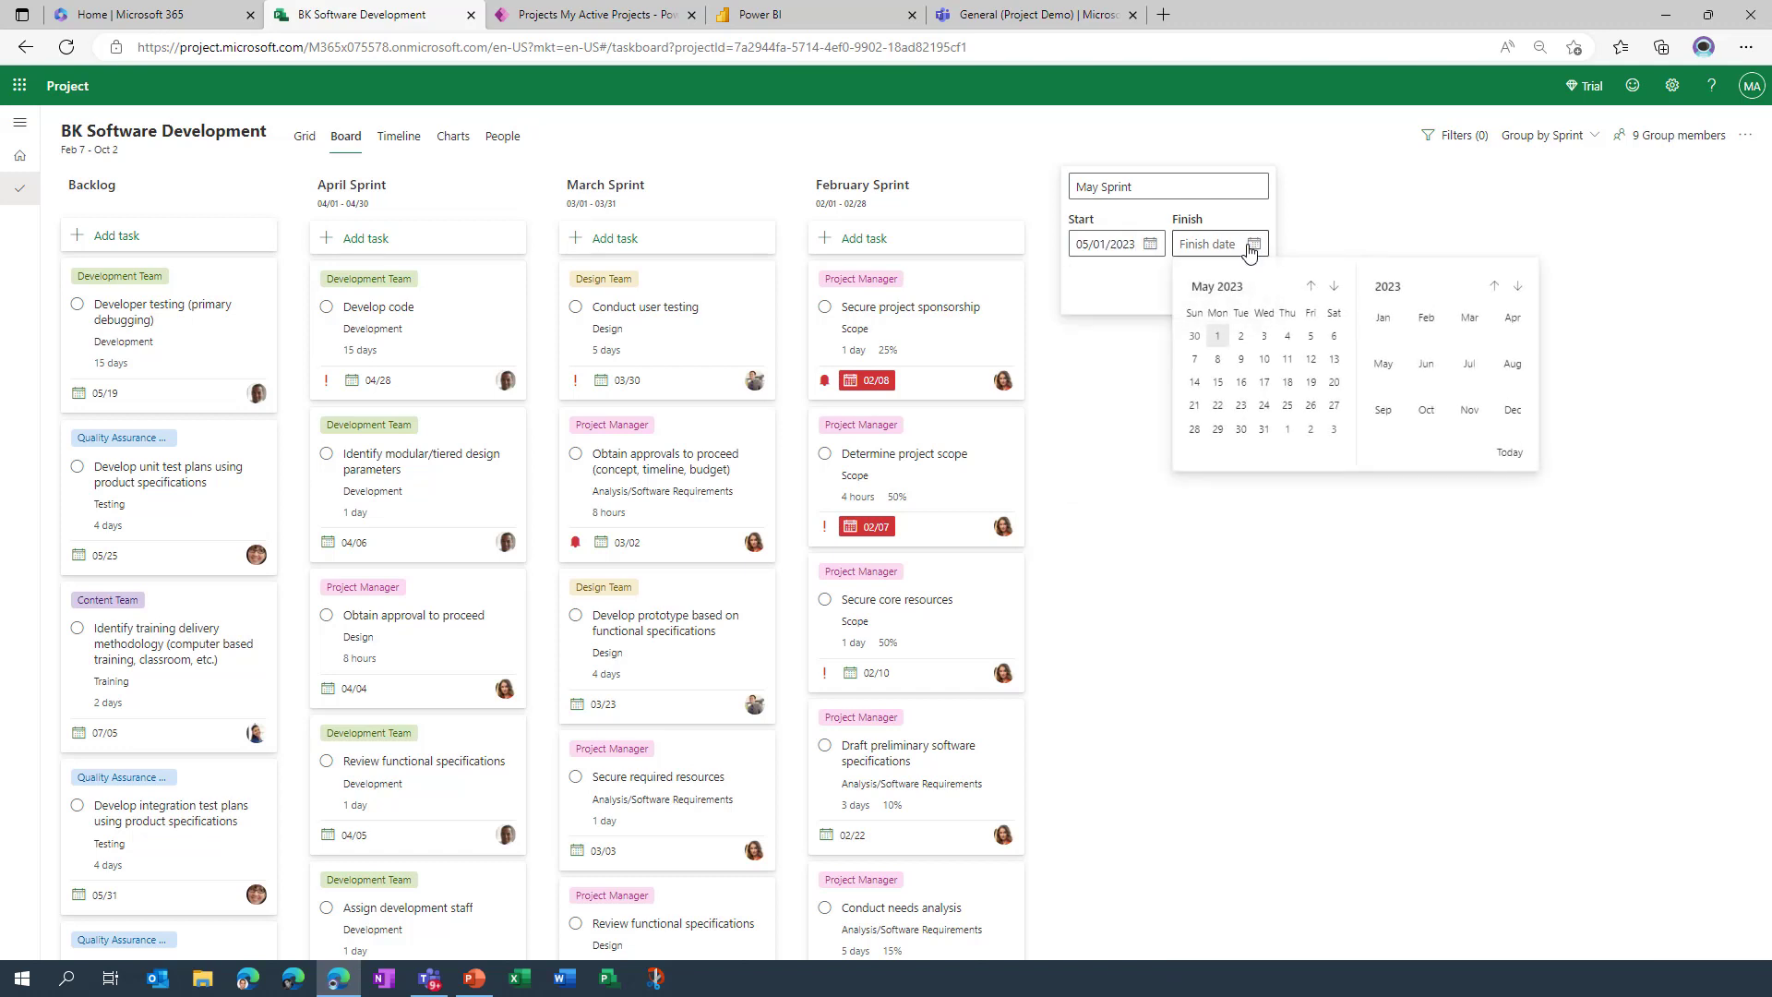
left_click(1265, 430)
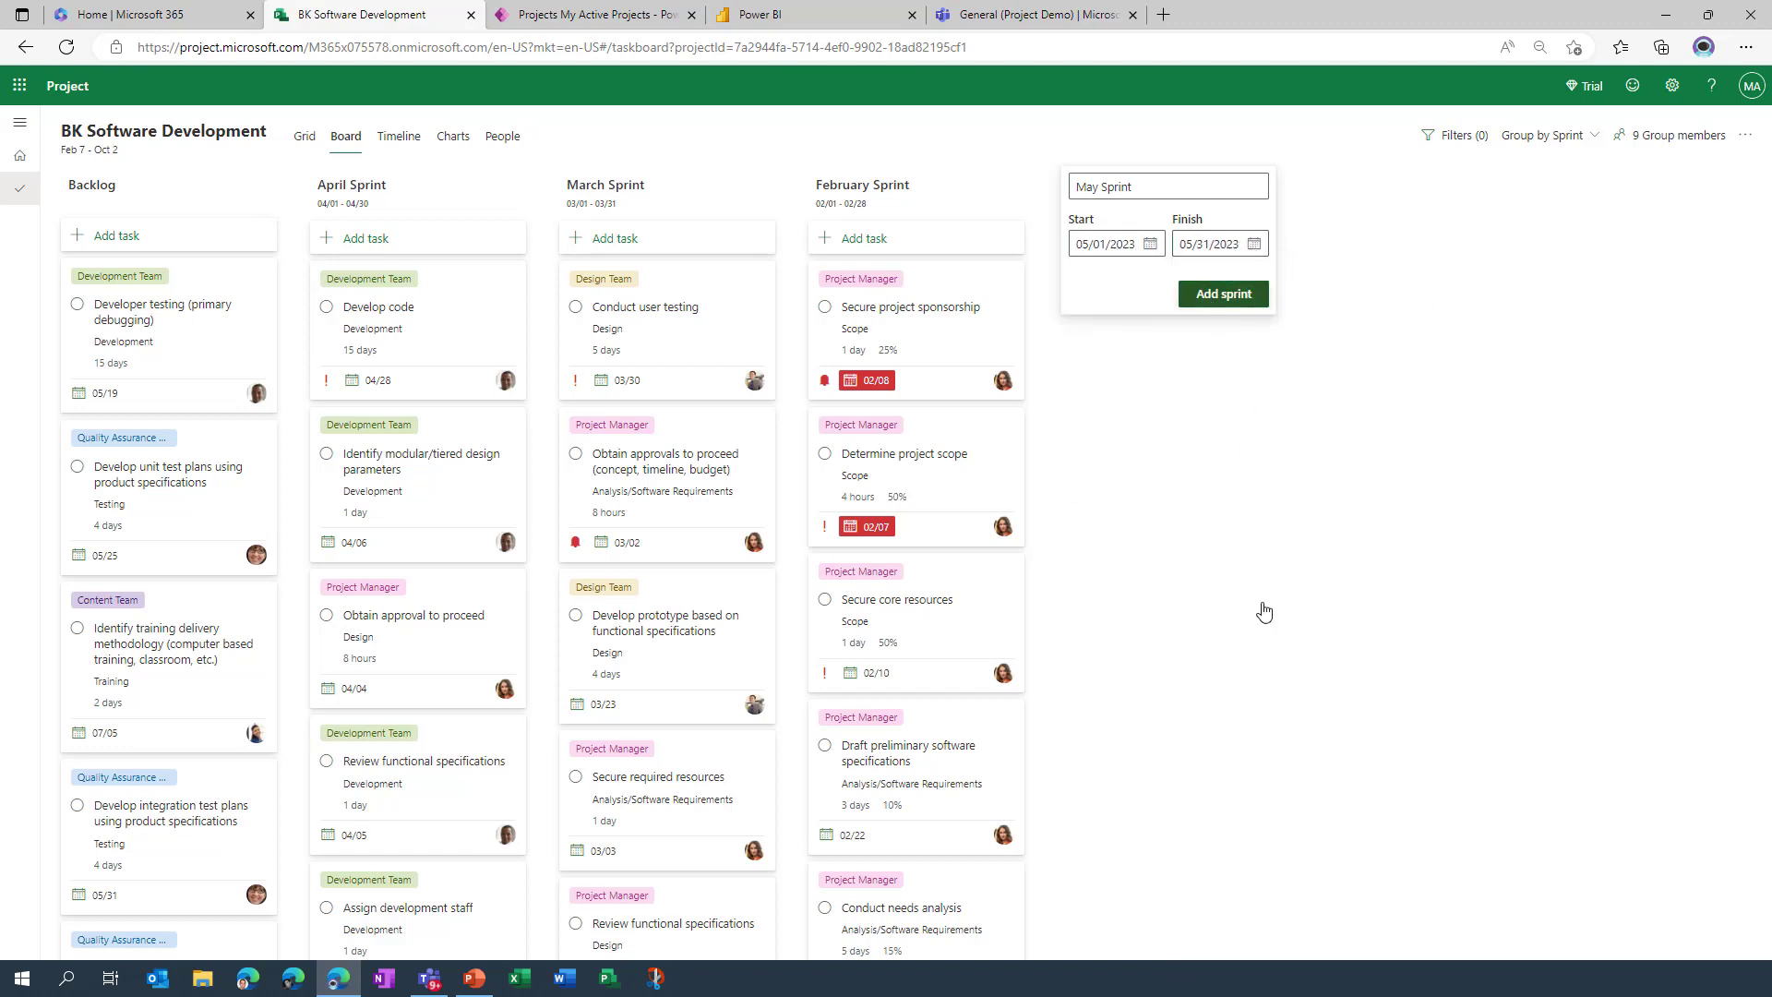
key("Return")
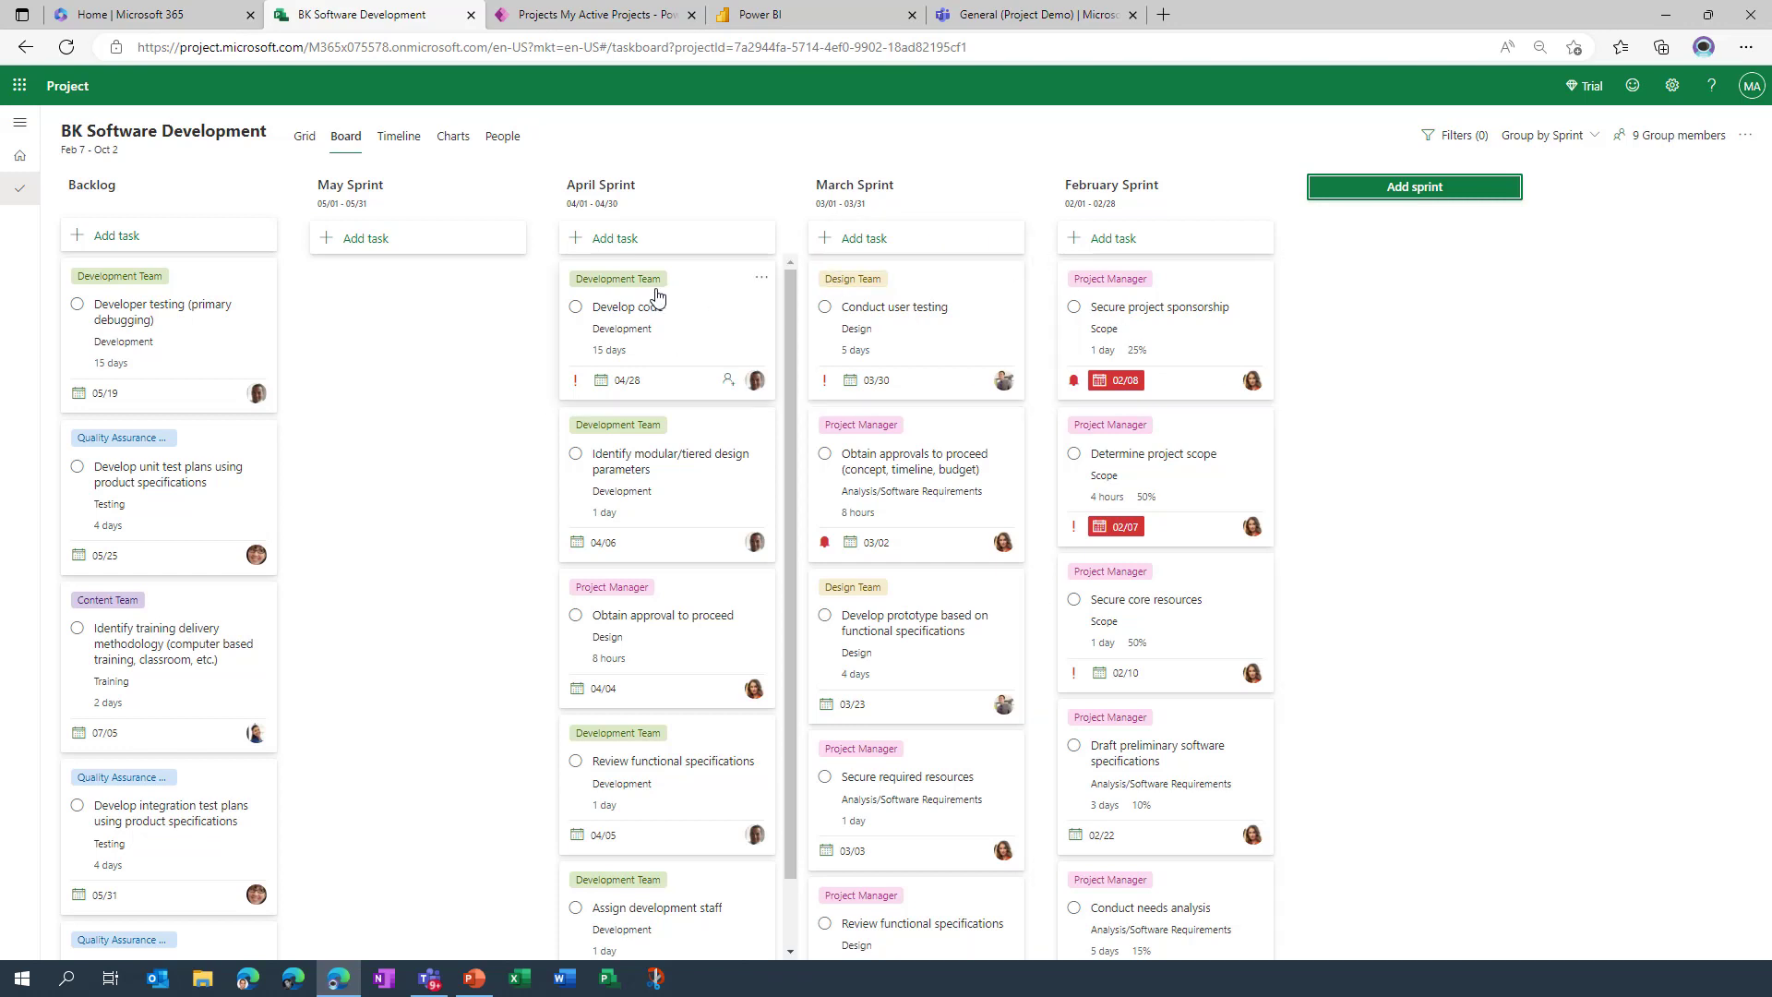
Step: Open Determine project scope, select its title, and add the note 'ersgsrggfo'
left_click(1190, 500)
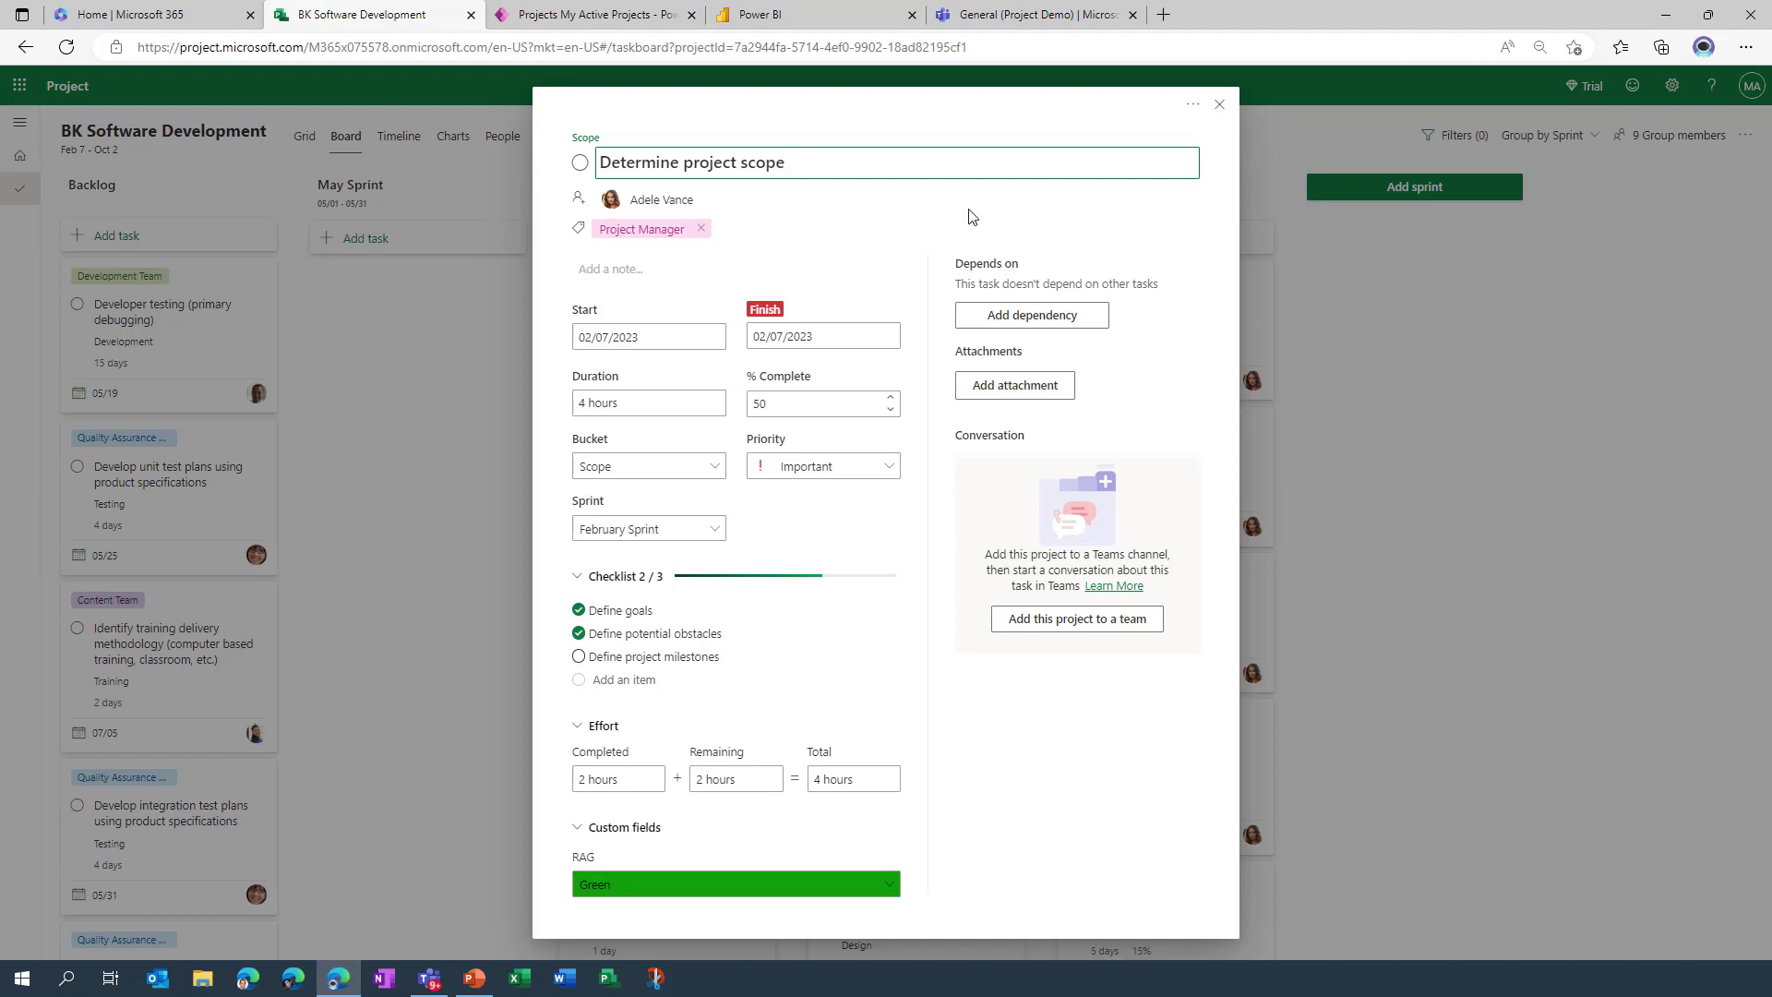
left_click_drag(879, 162, 594, 162)
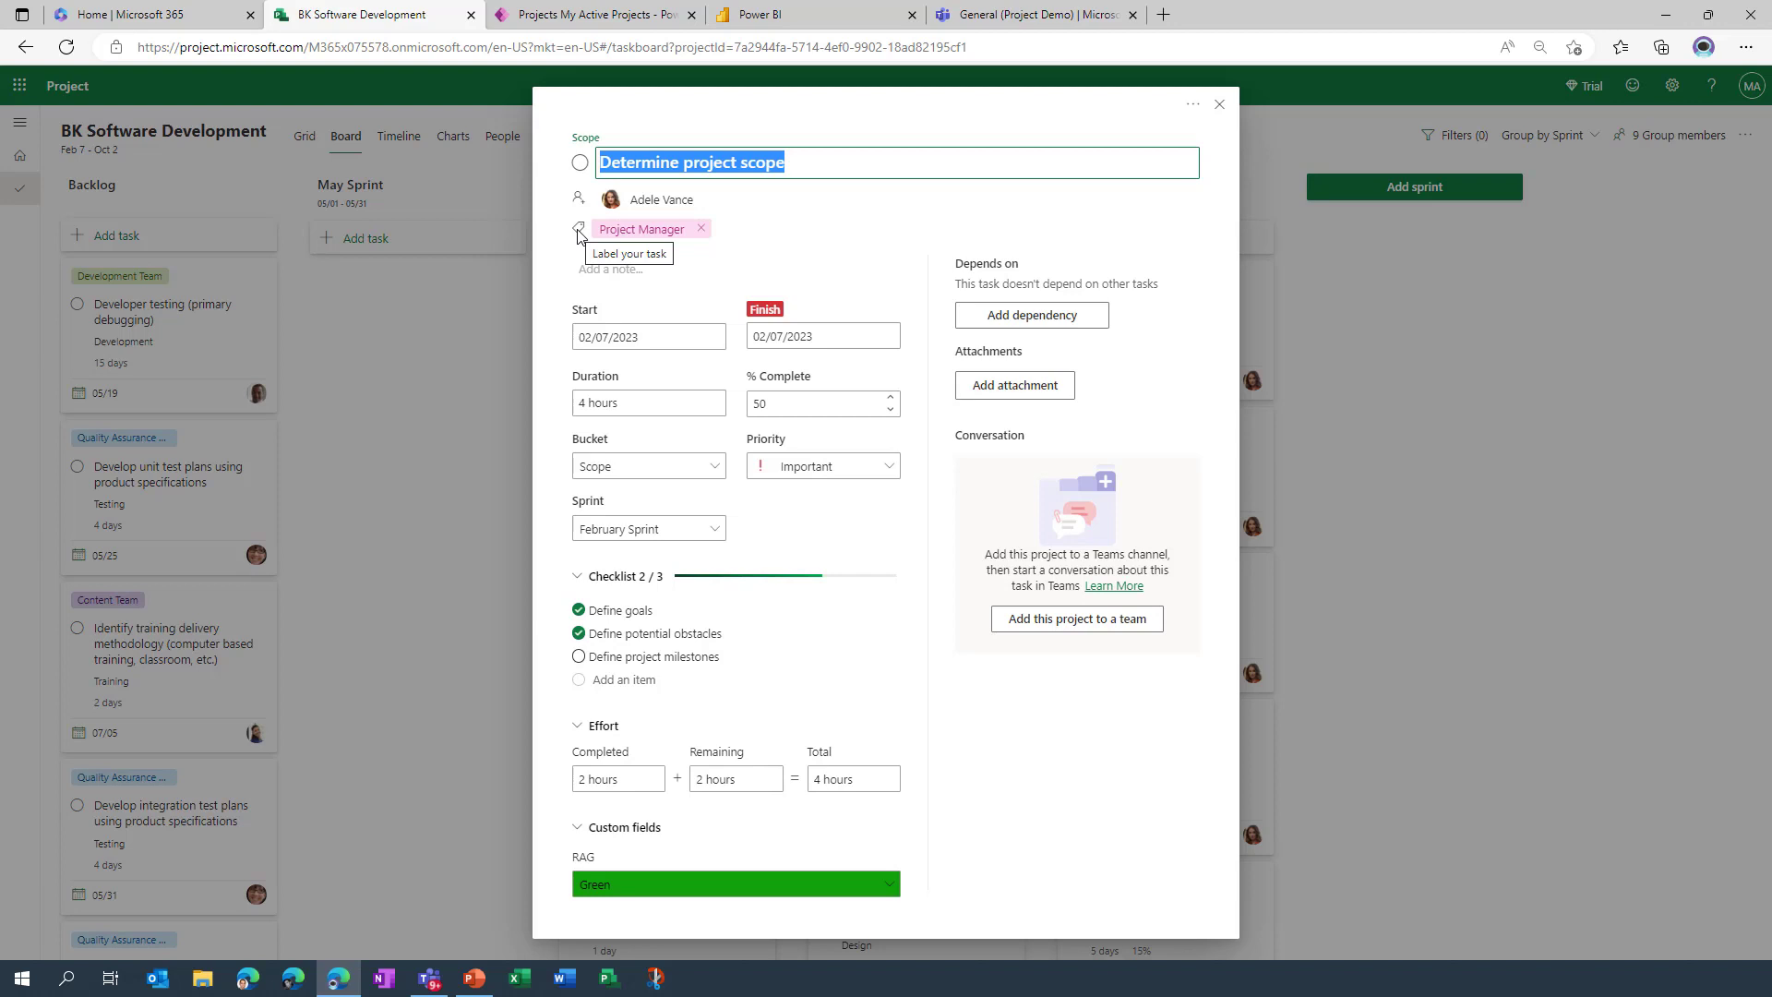
left_click(615, 265)
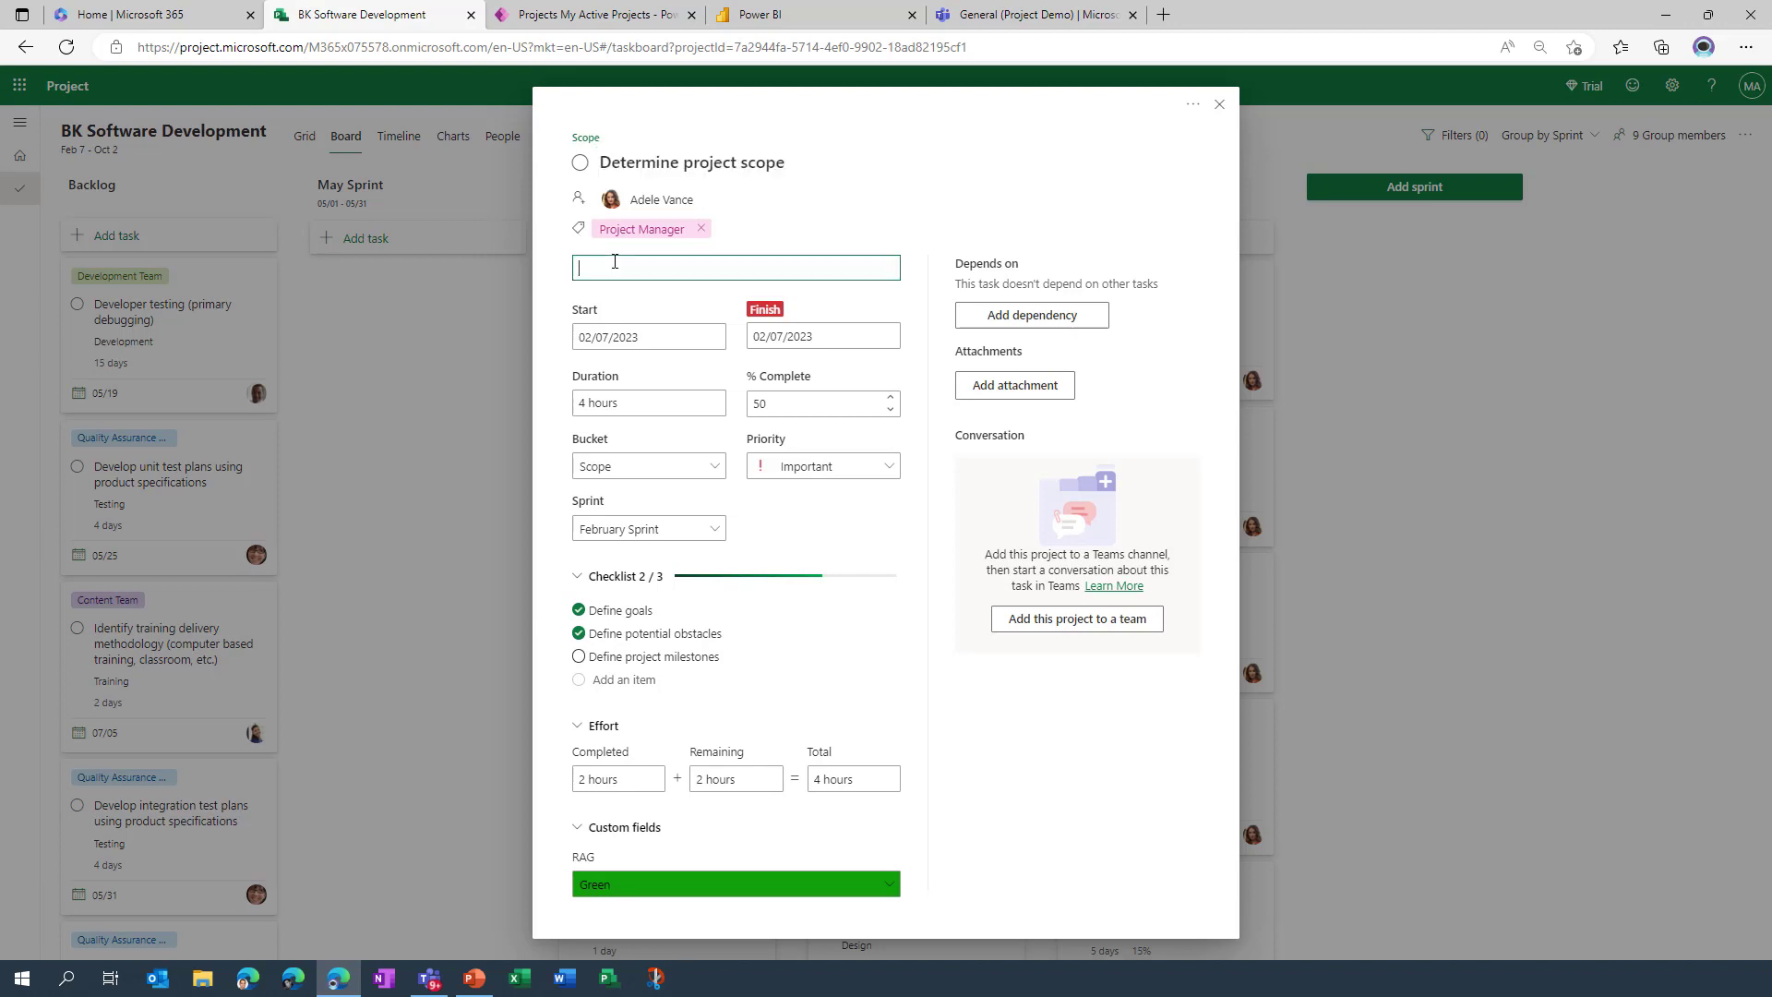
type("ersgsrggfo")
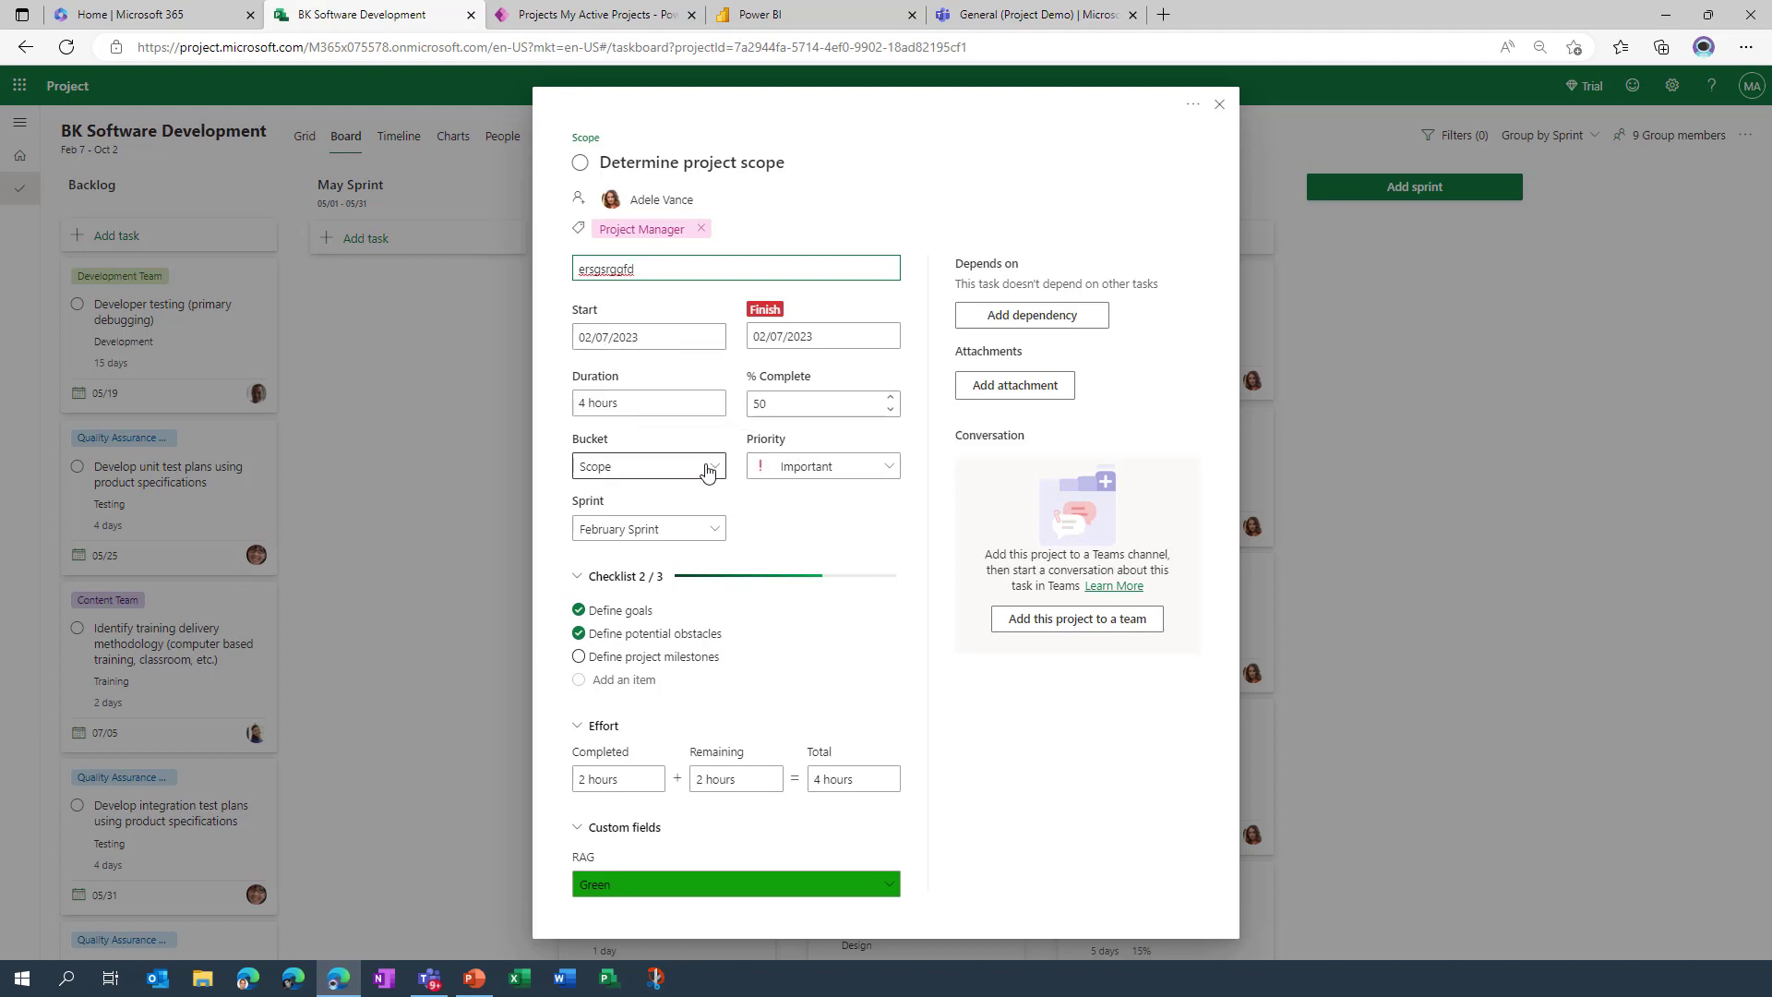
left_click(708, 472)
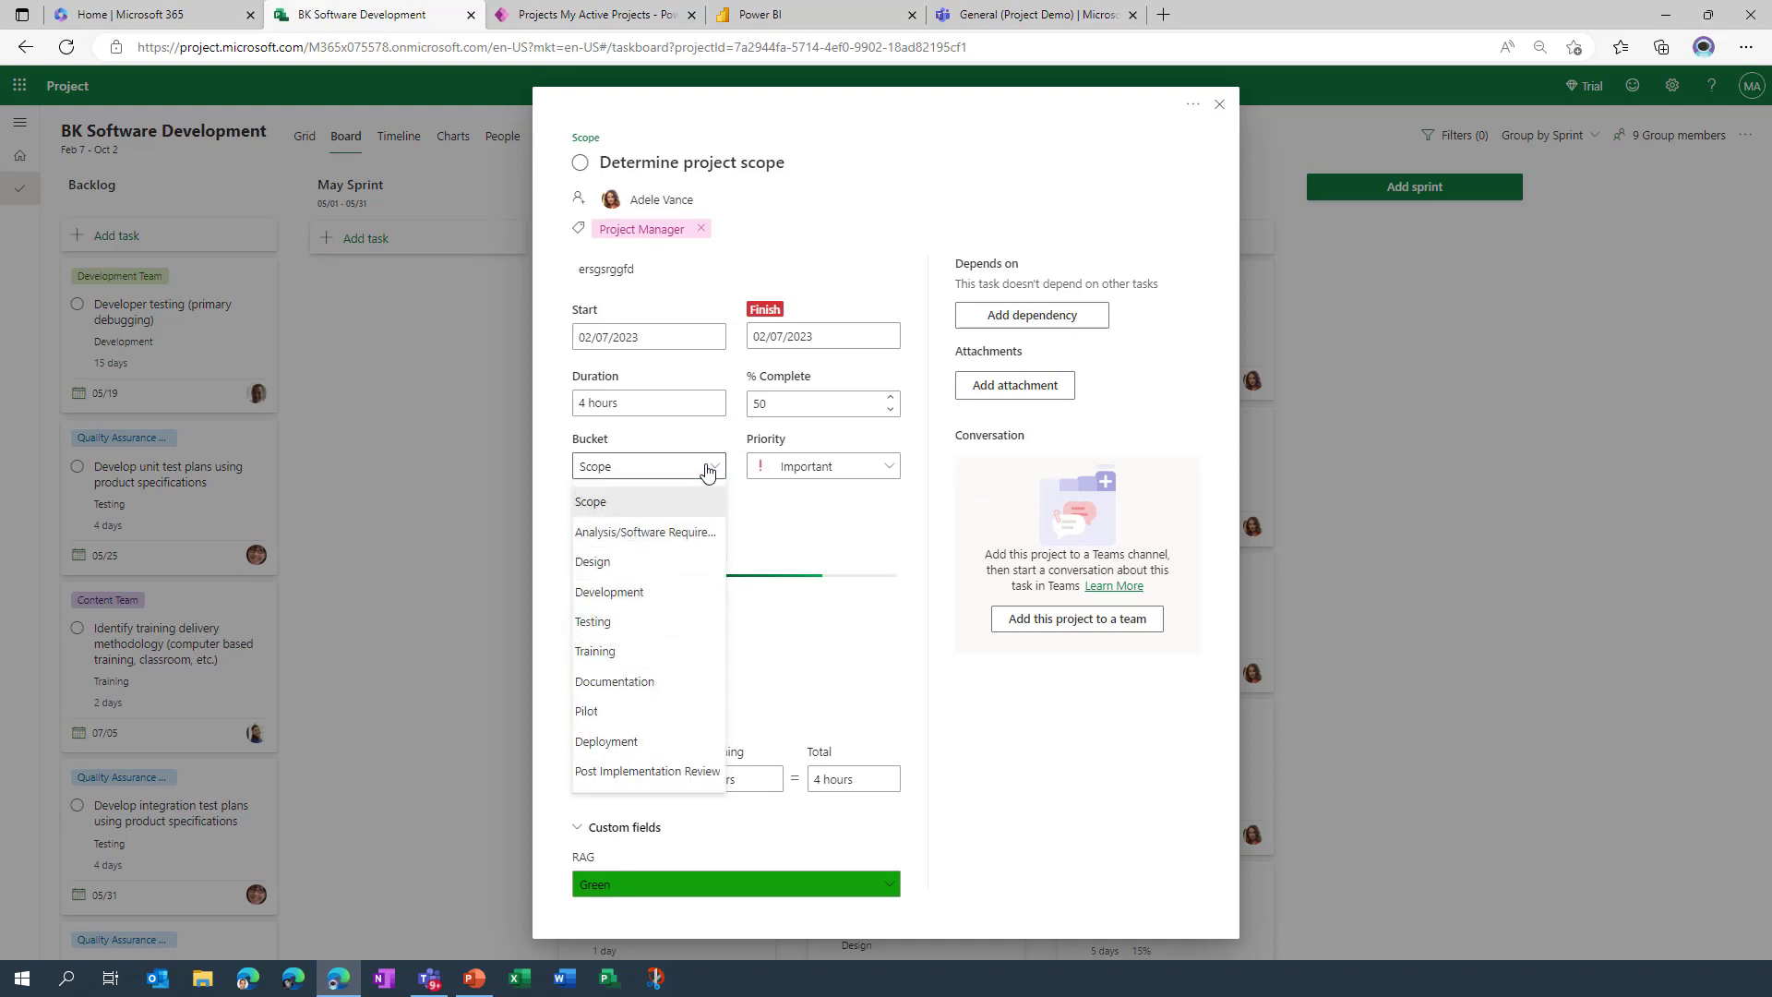
left_click(877, 475)
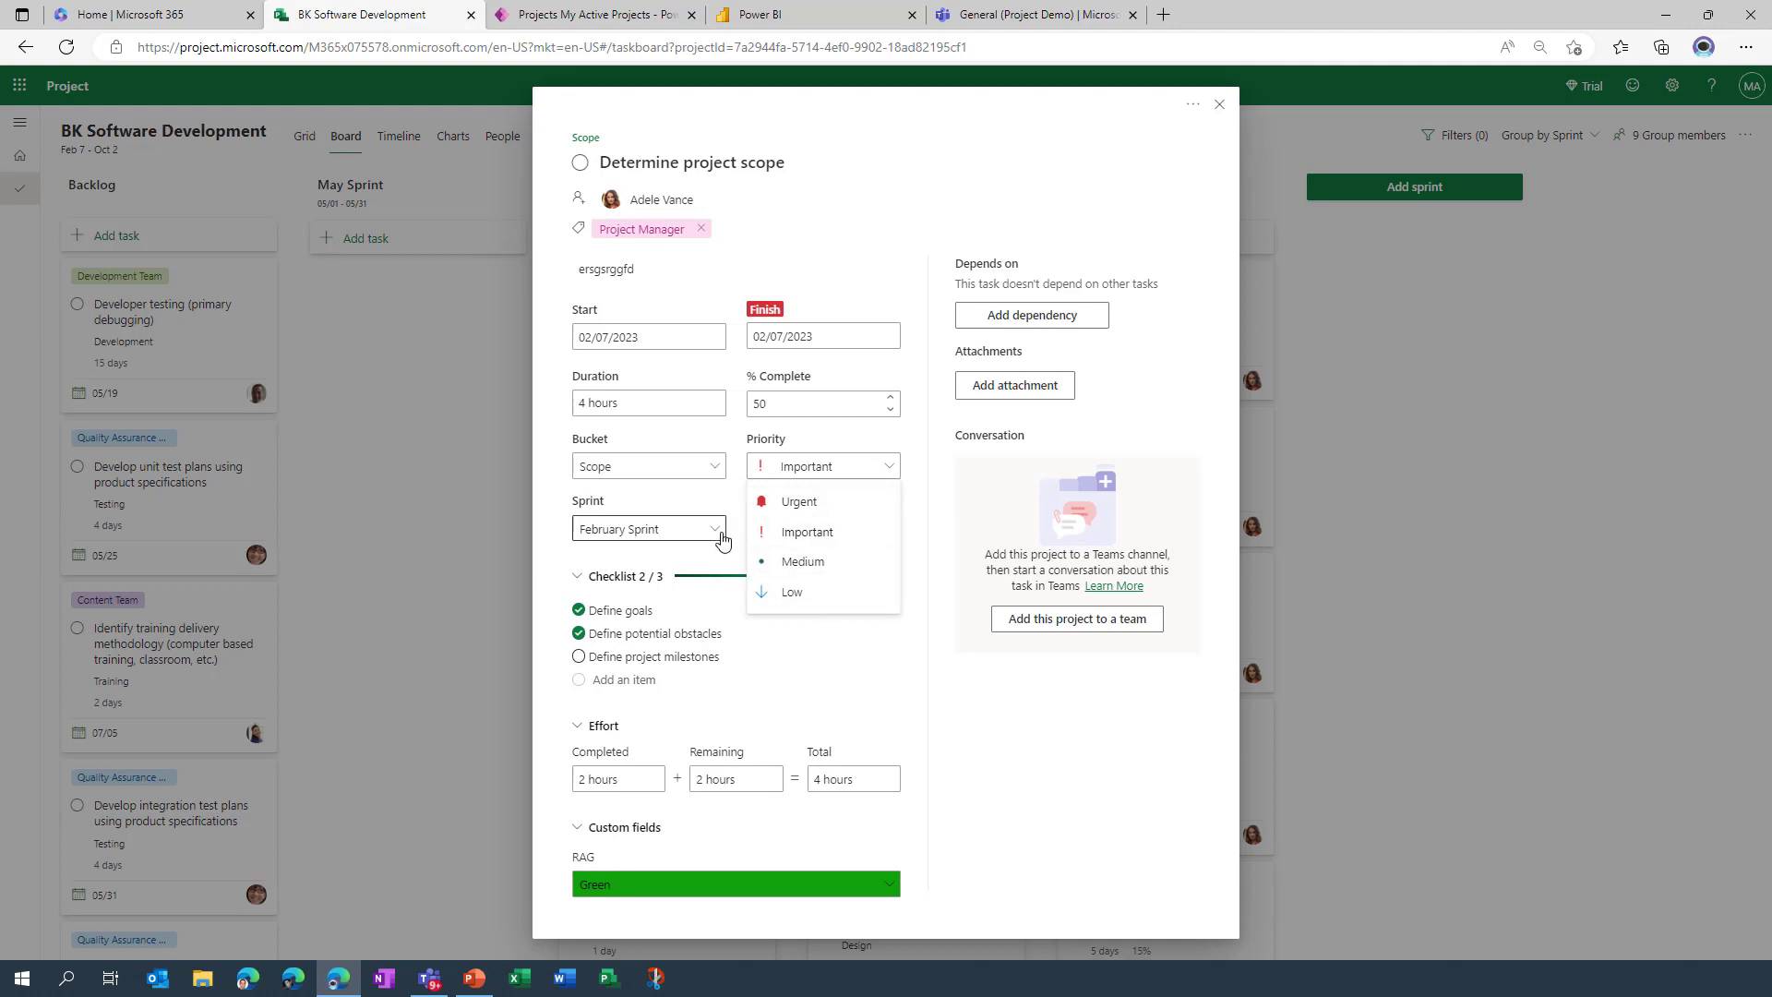
left_click(718, 530)
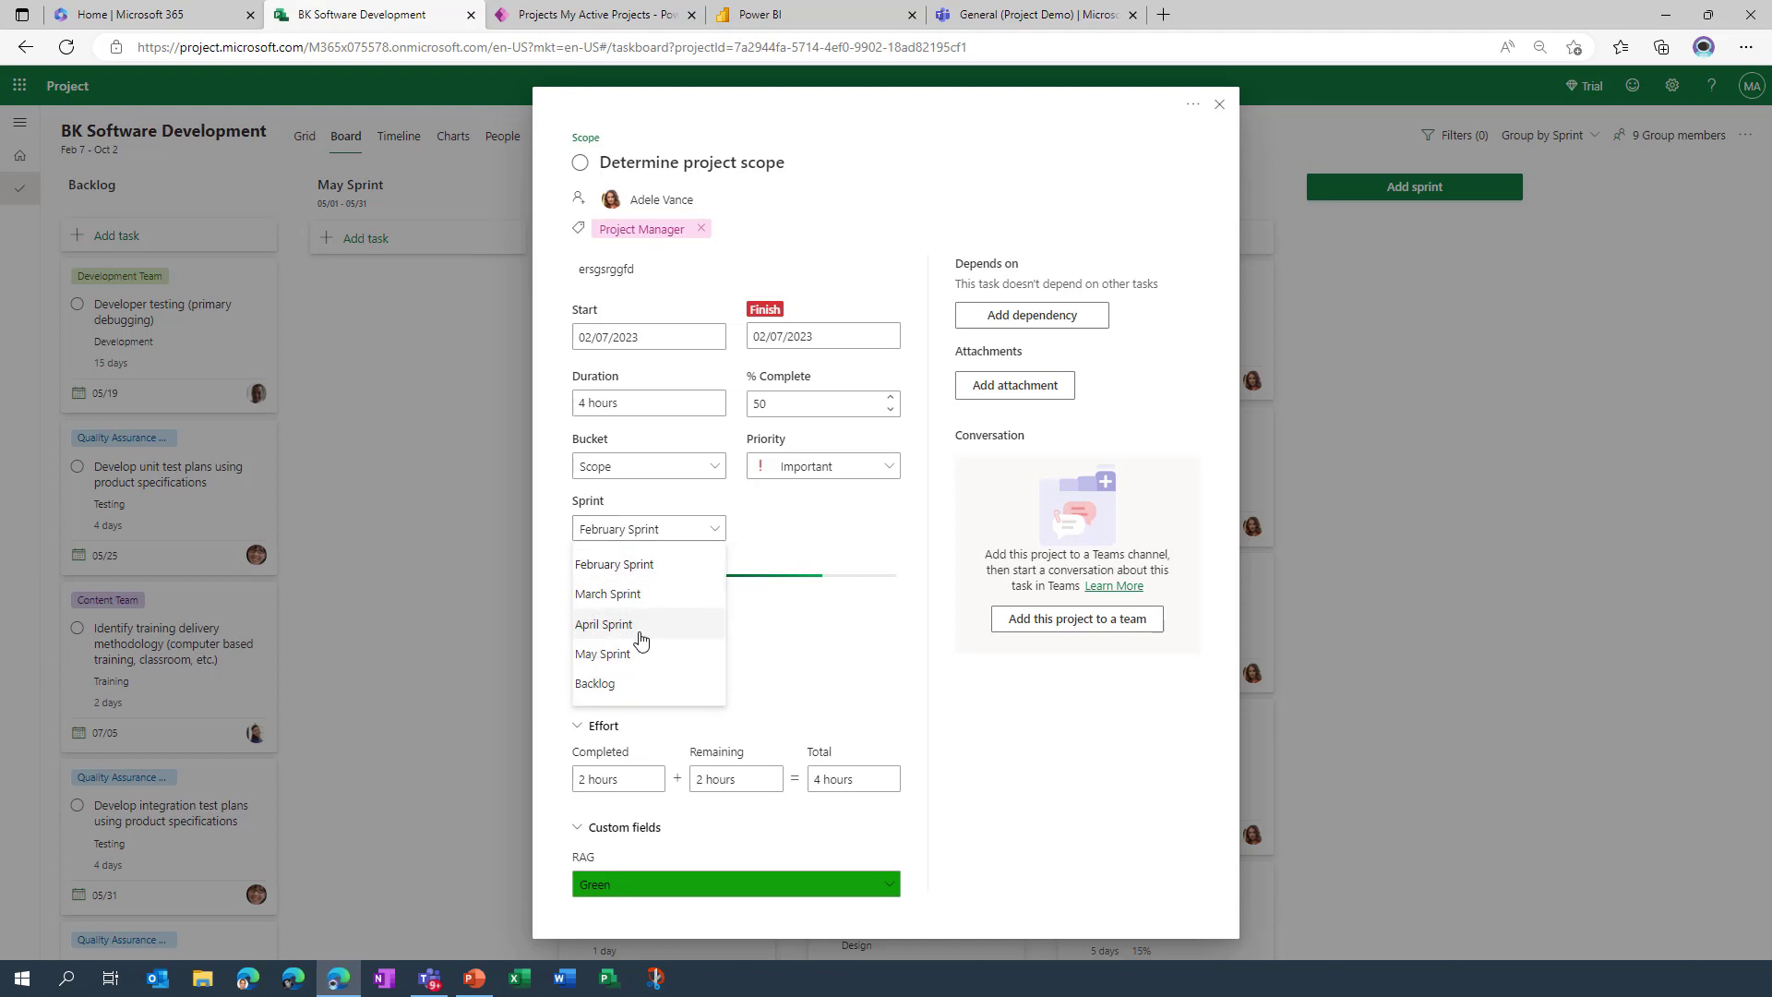
left_click(722, 527)
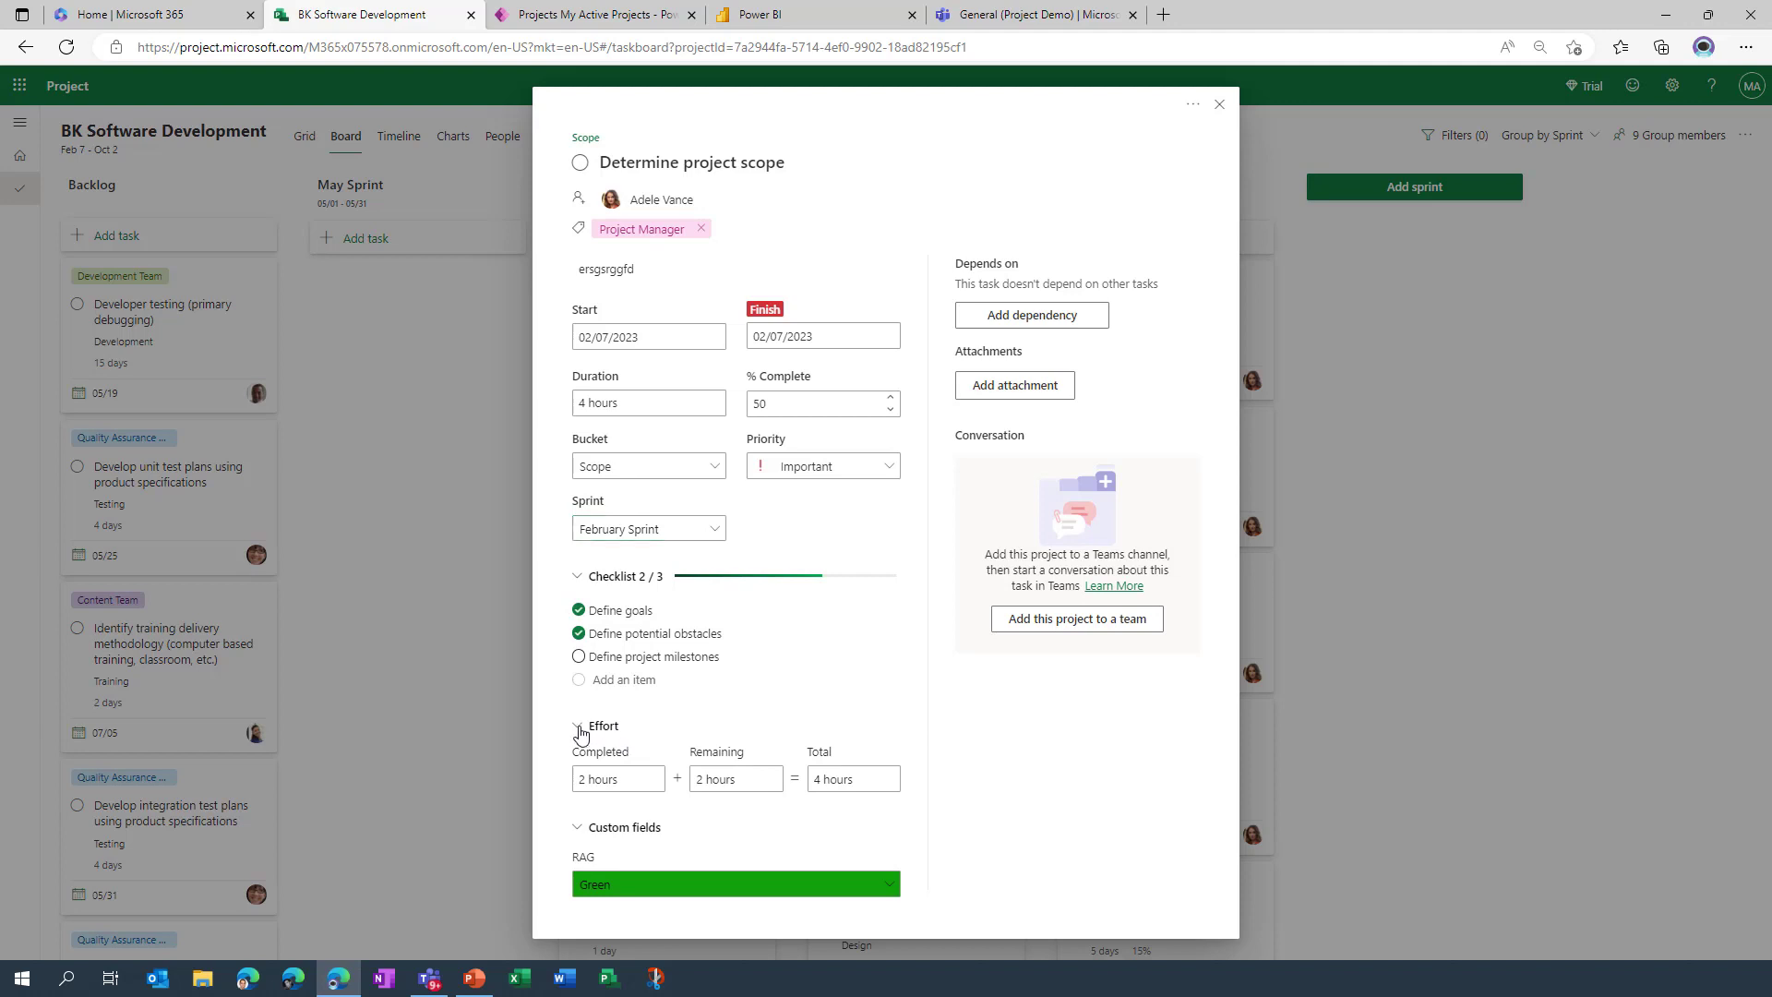
Step: Collapse the Effort details and leave the RAG status at Green
left_click(579, 730)
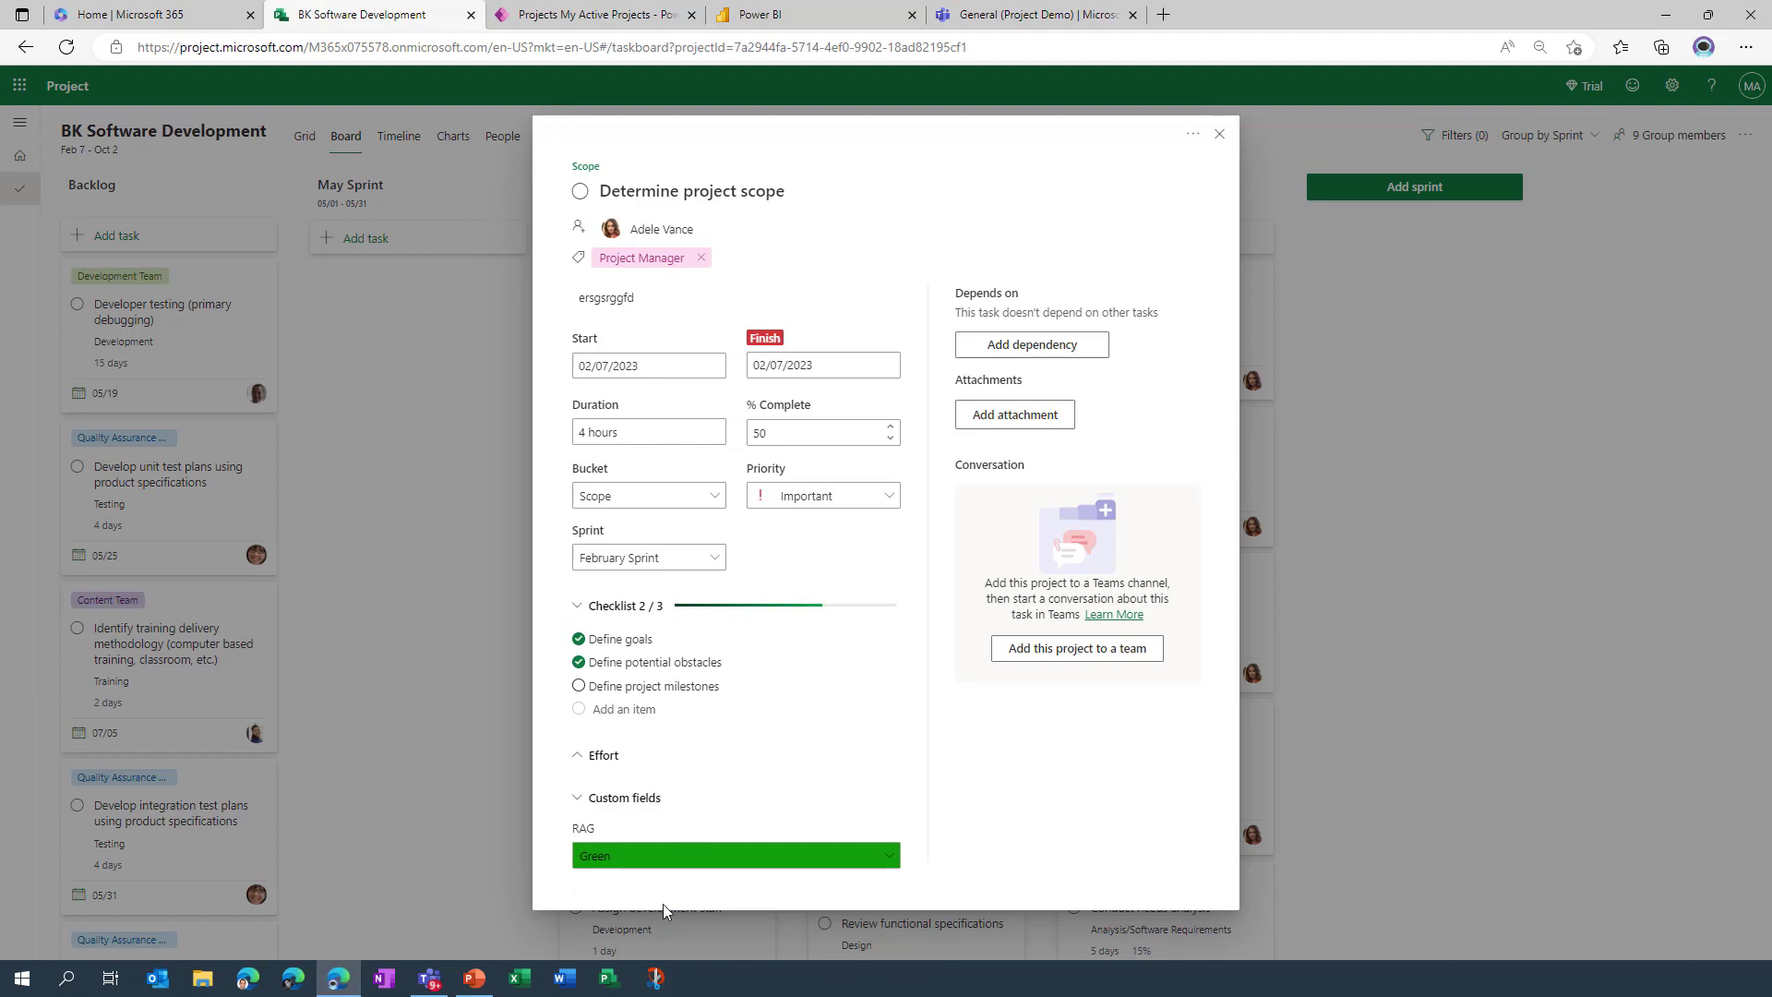
left_click(782, 868)
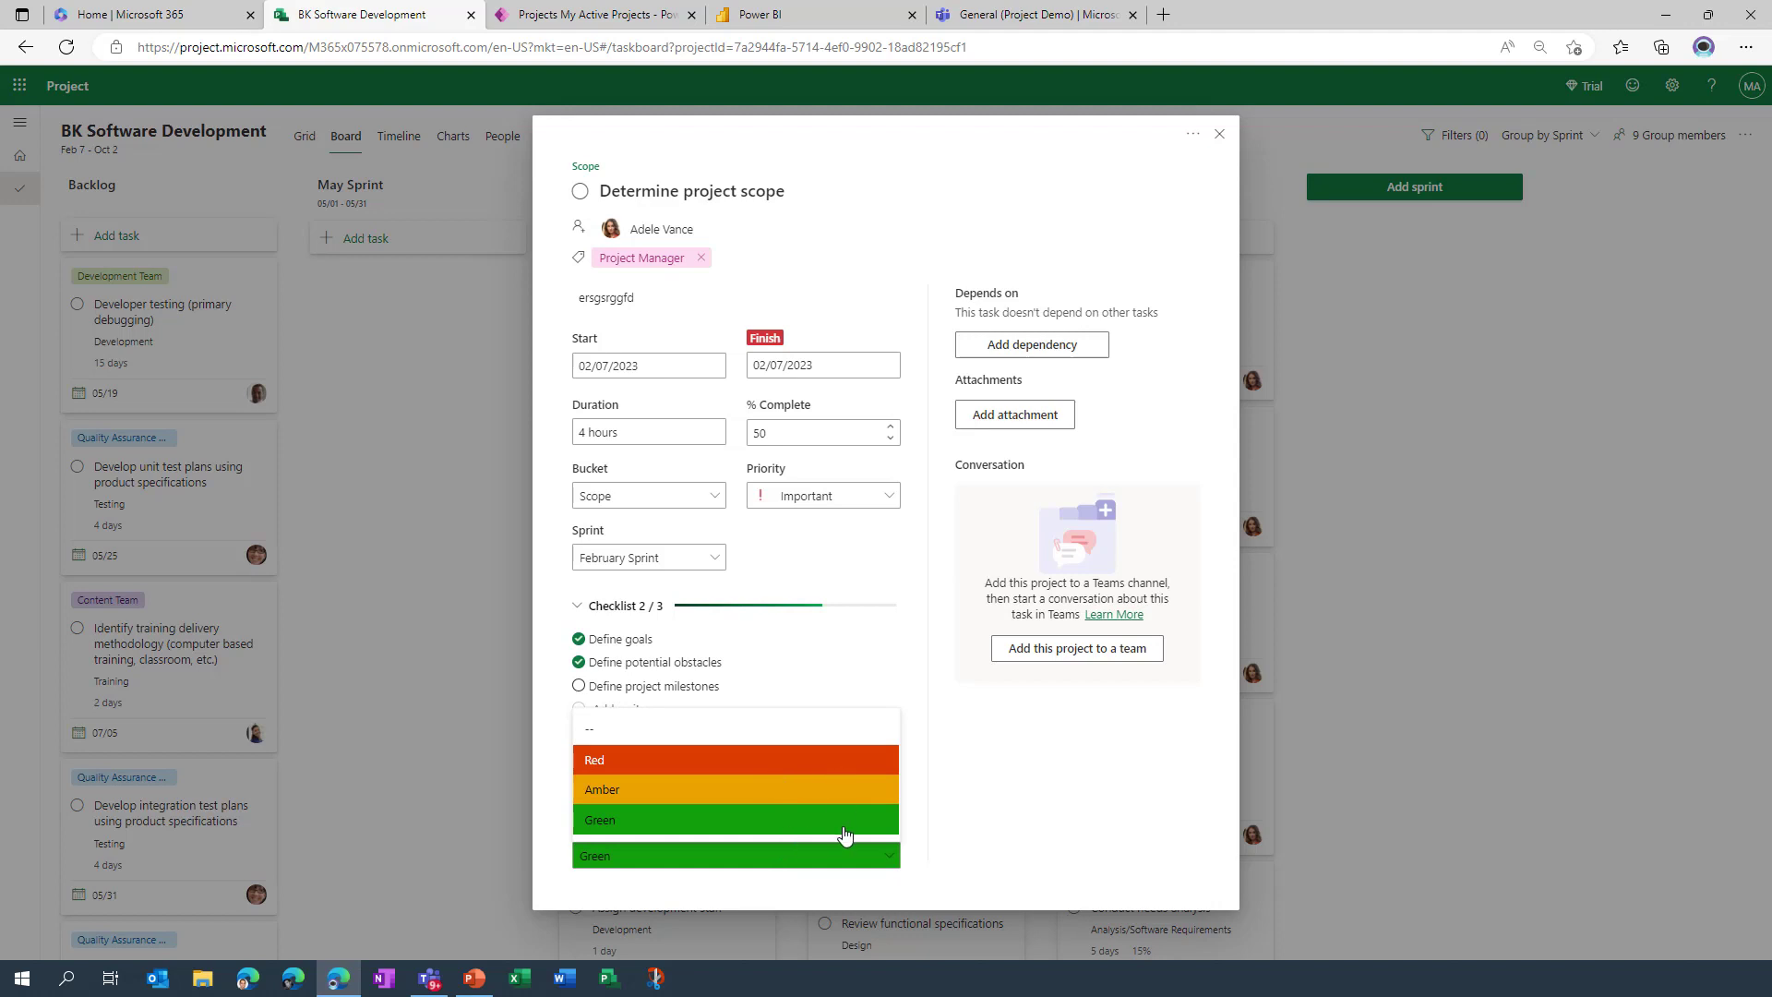
left_click(995, 819)
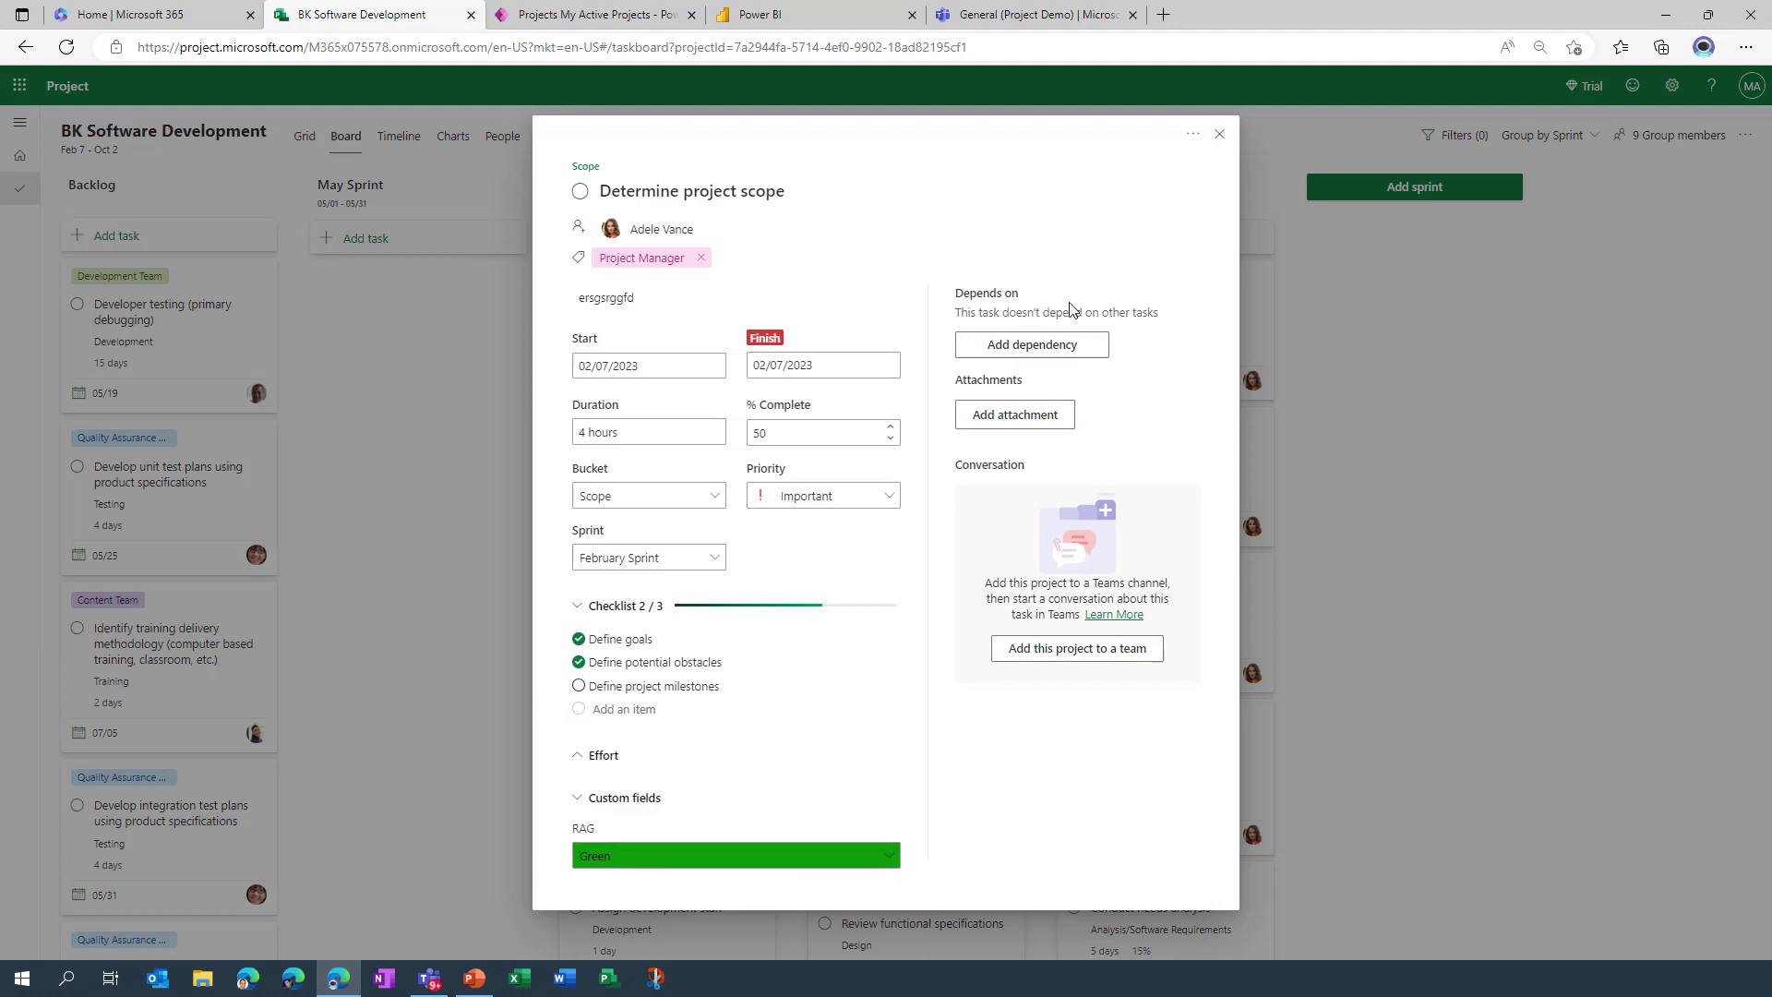
Step: Preview the Add dependency search and the Add attachment options, then dismiss them
left_click(1067, 347)
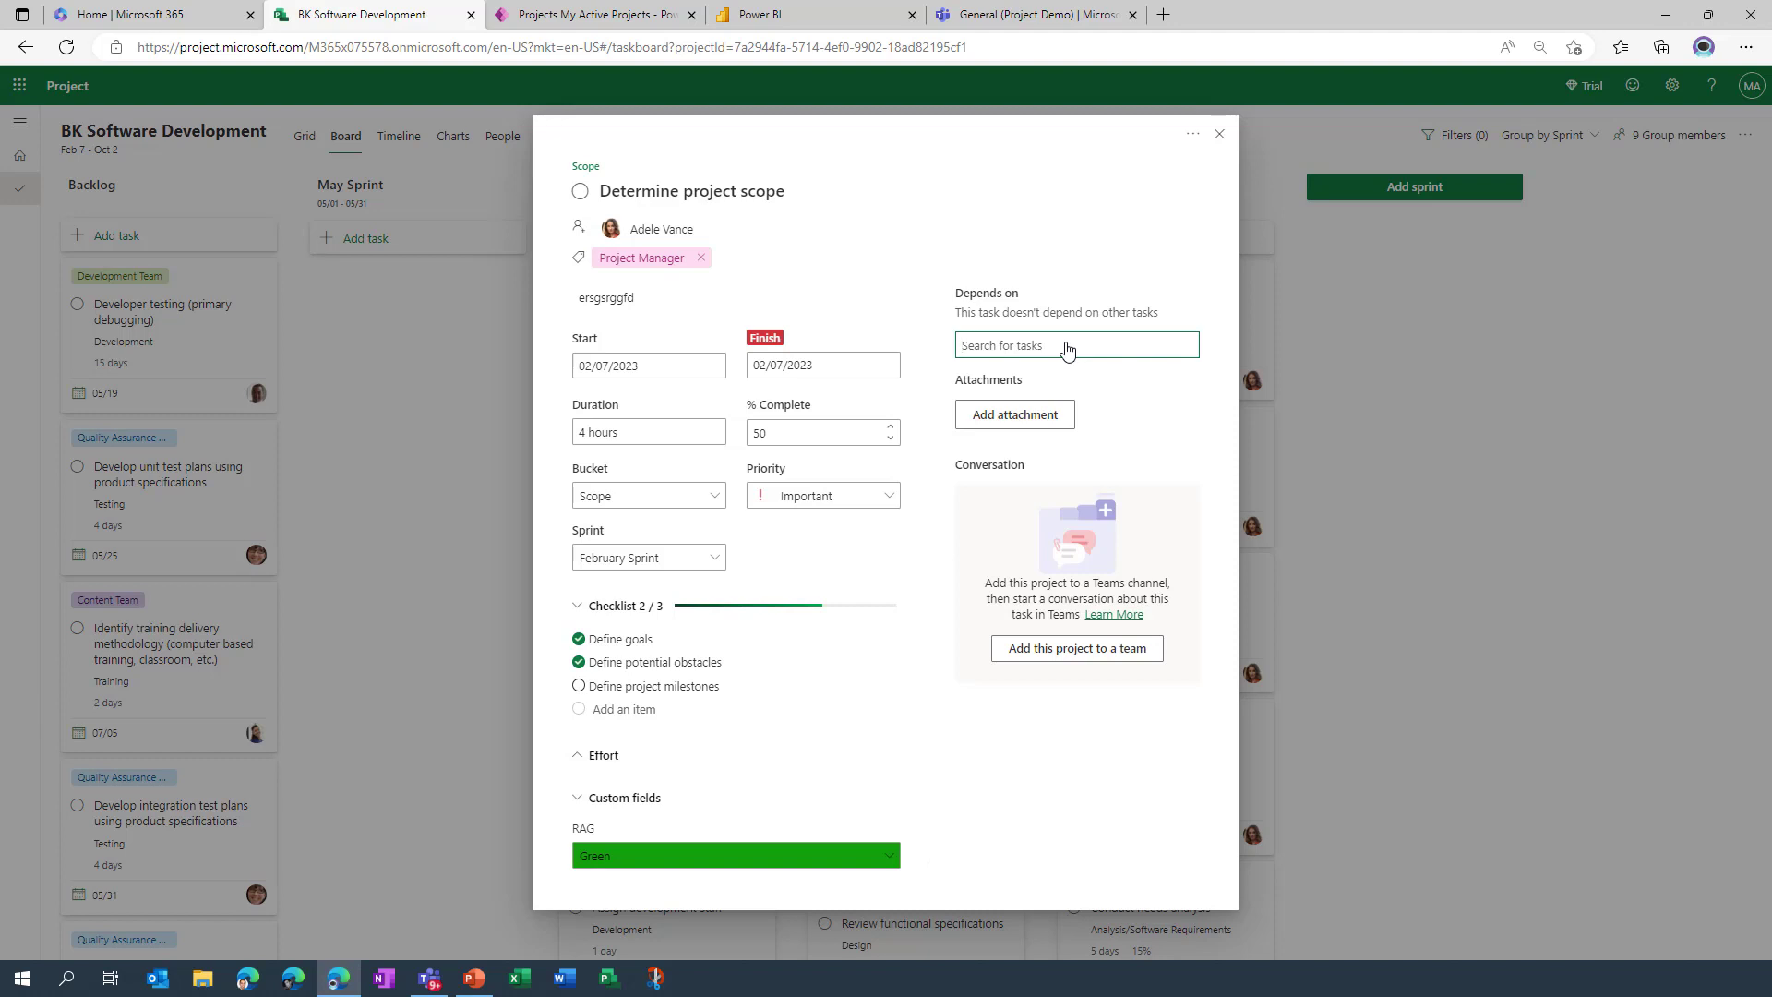
left_click(1025, 423)
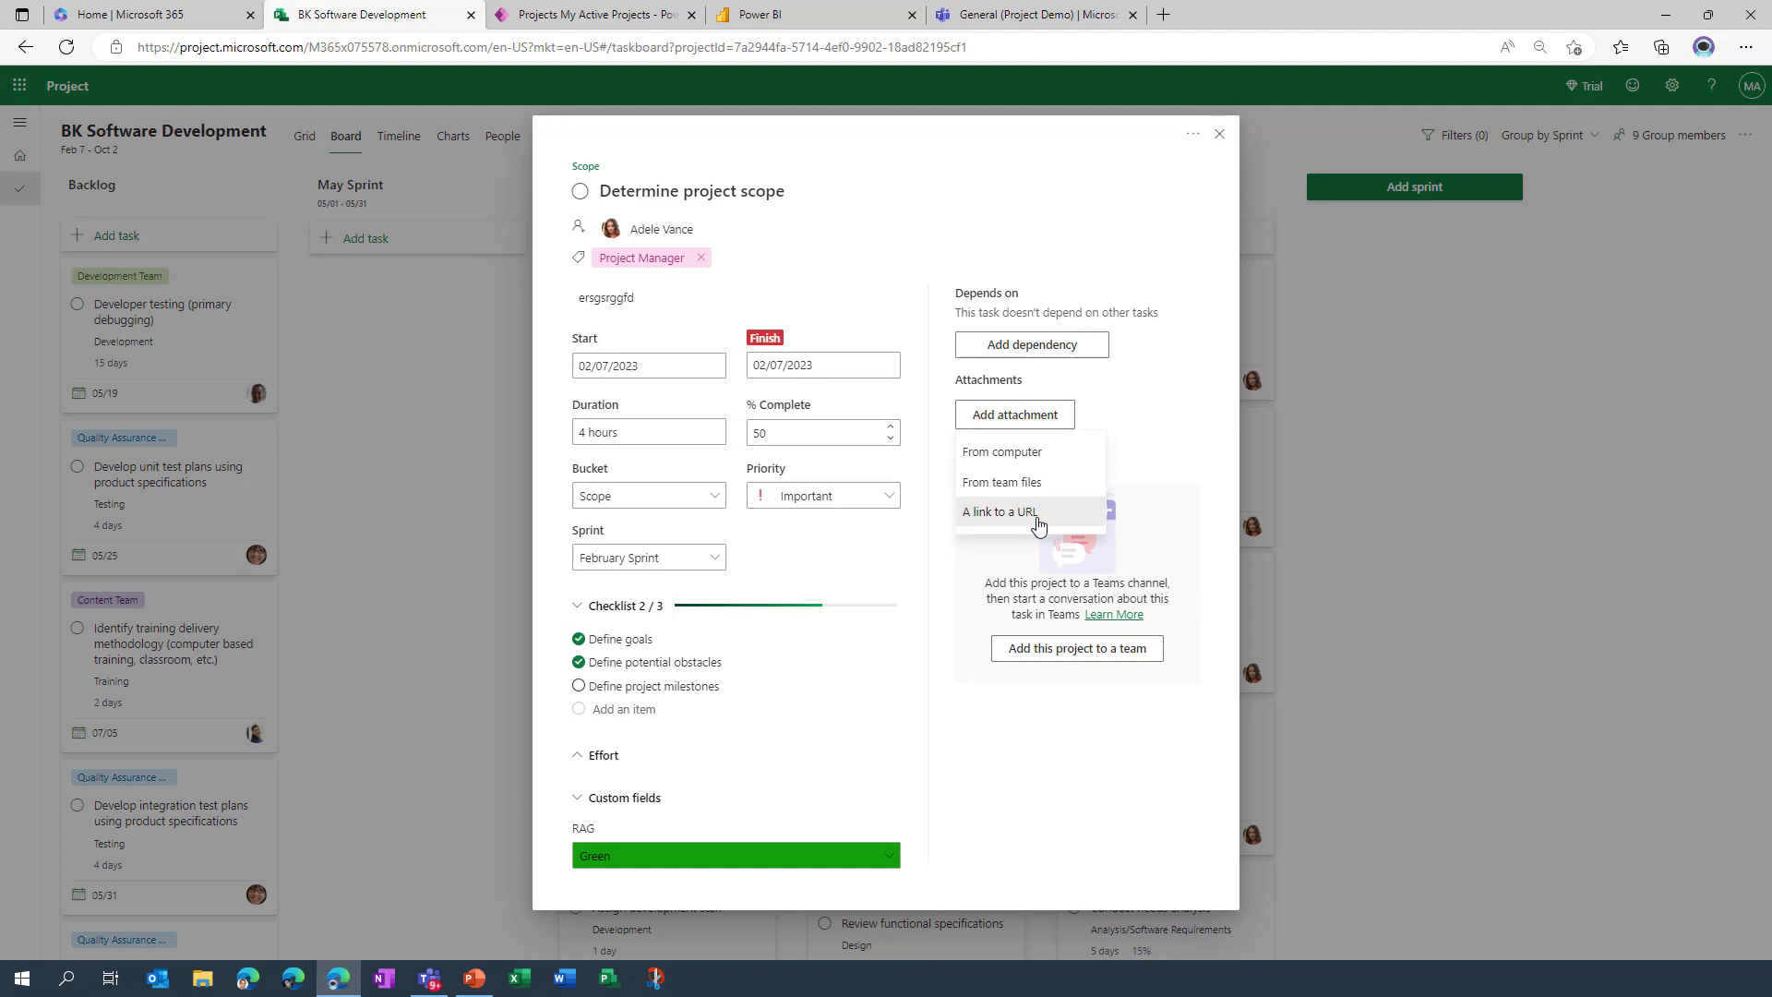
left_click(1089, 765)
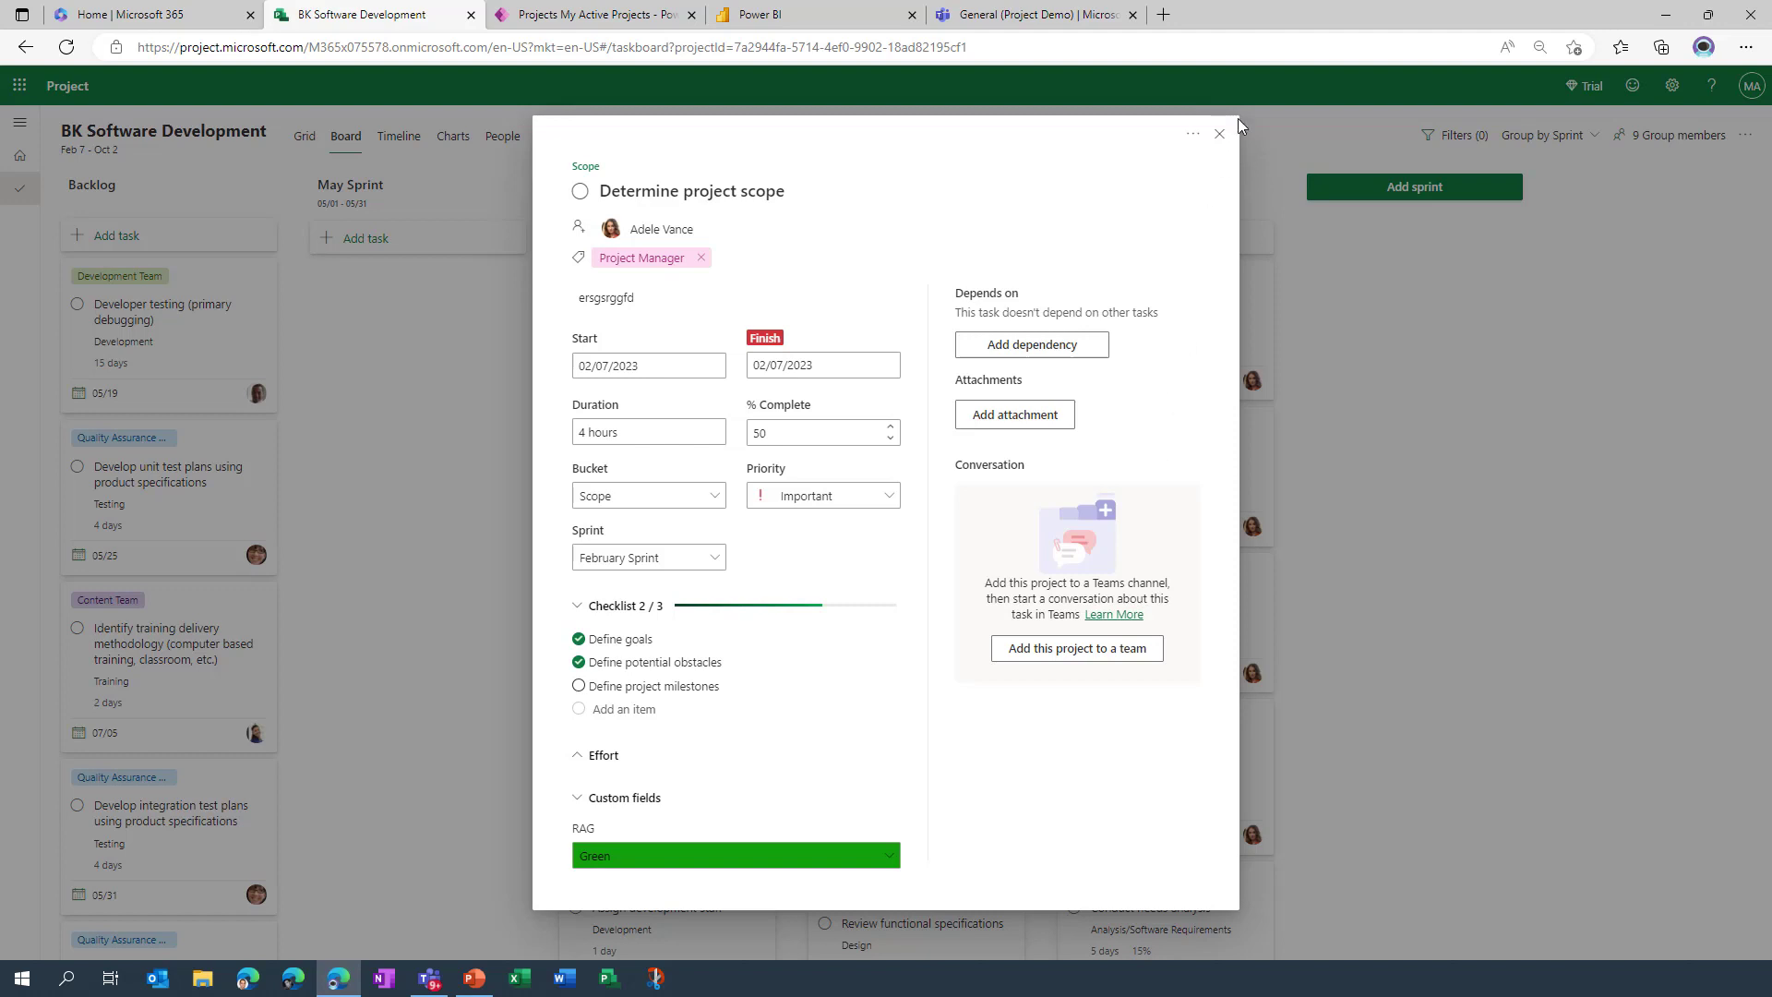
Step: Close the task details, filter the board to February Sprint, then clear all filters
left_click(1220, 136)
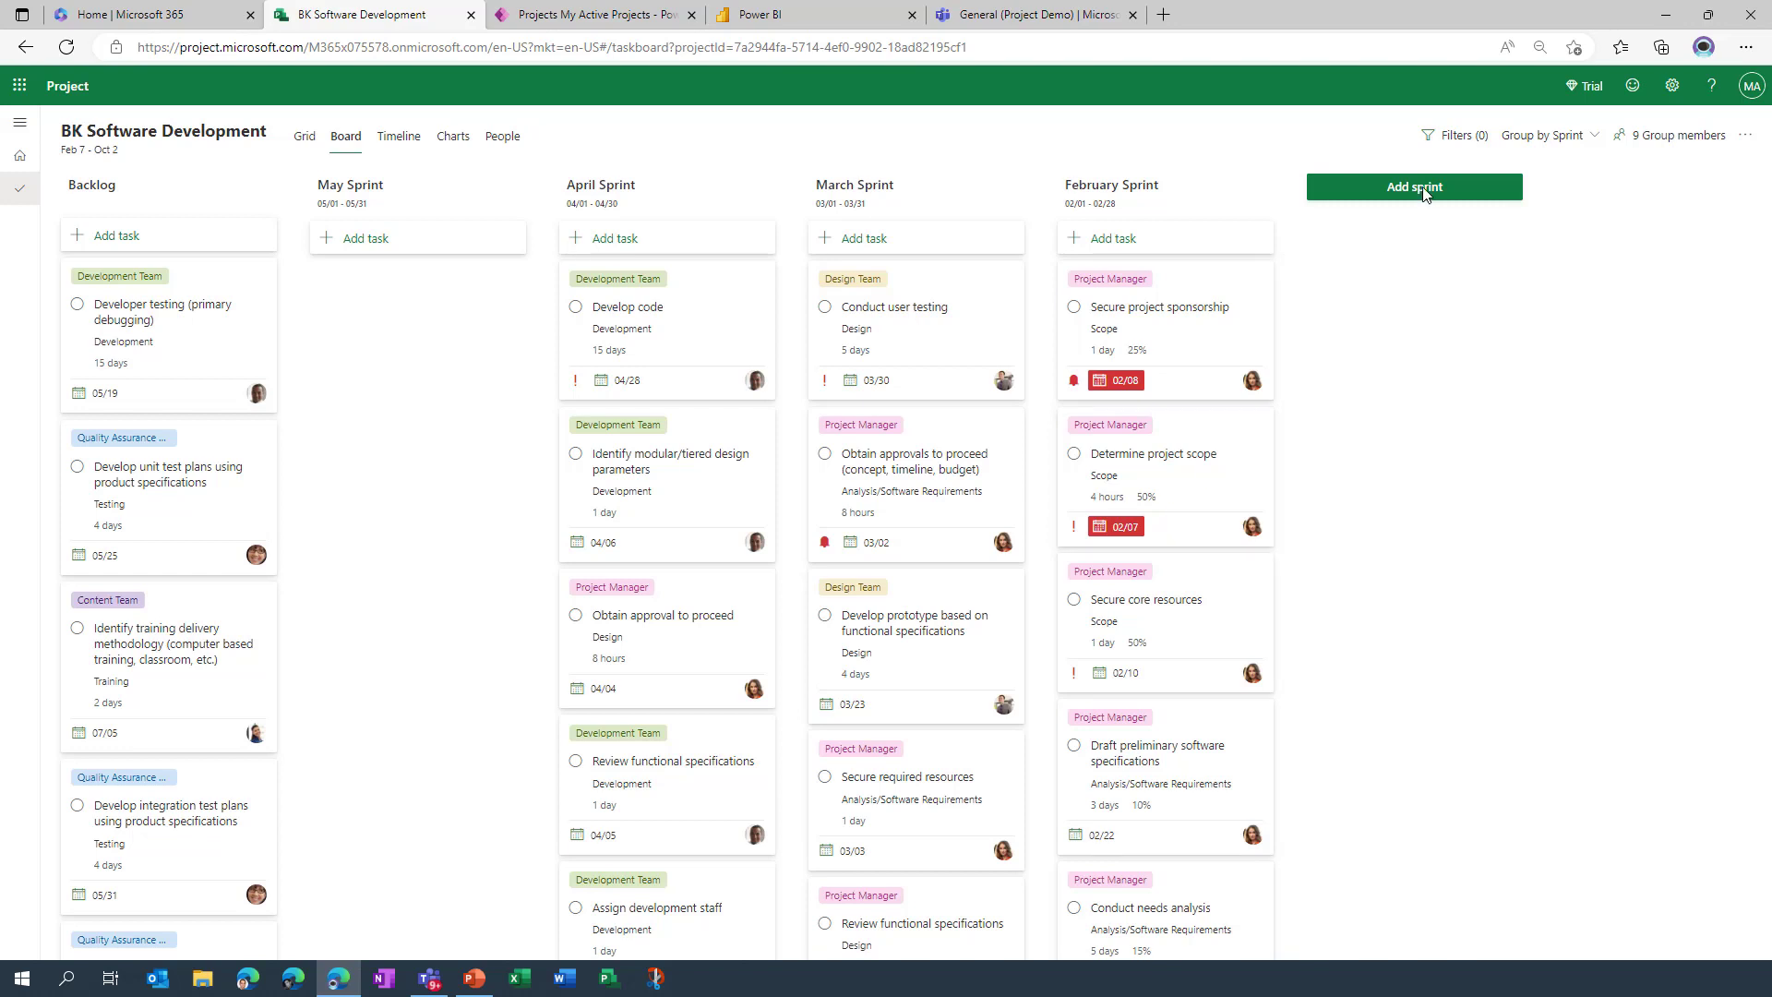
left_click(1449, 138)
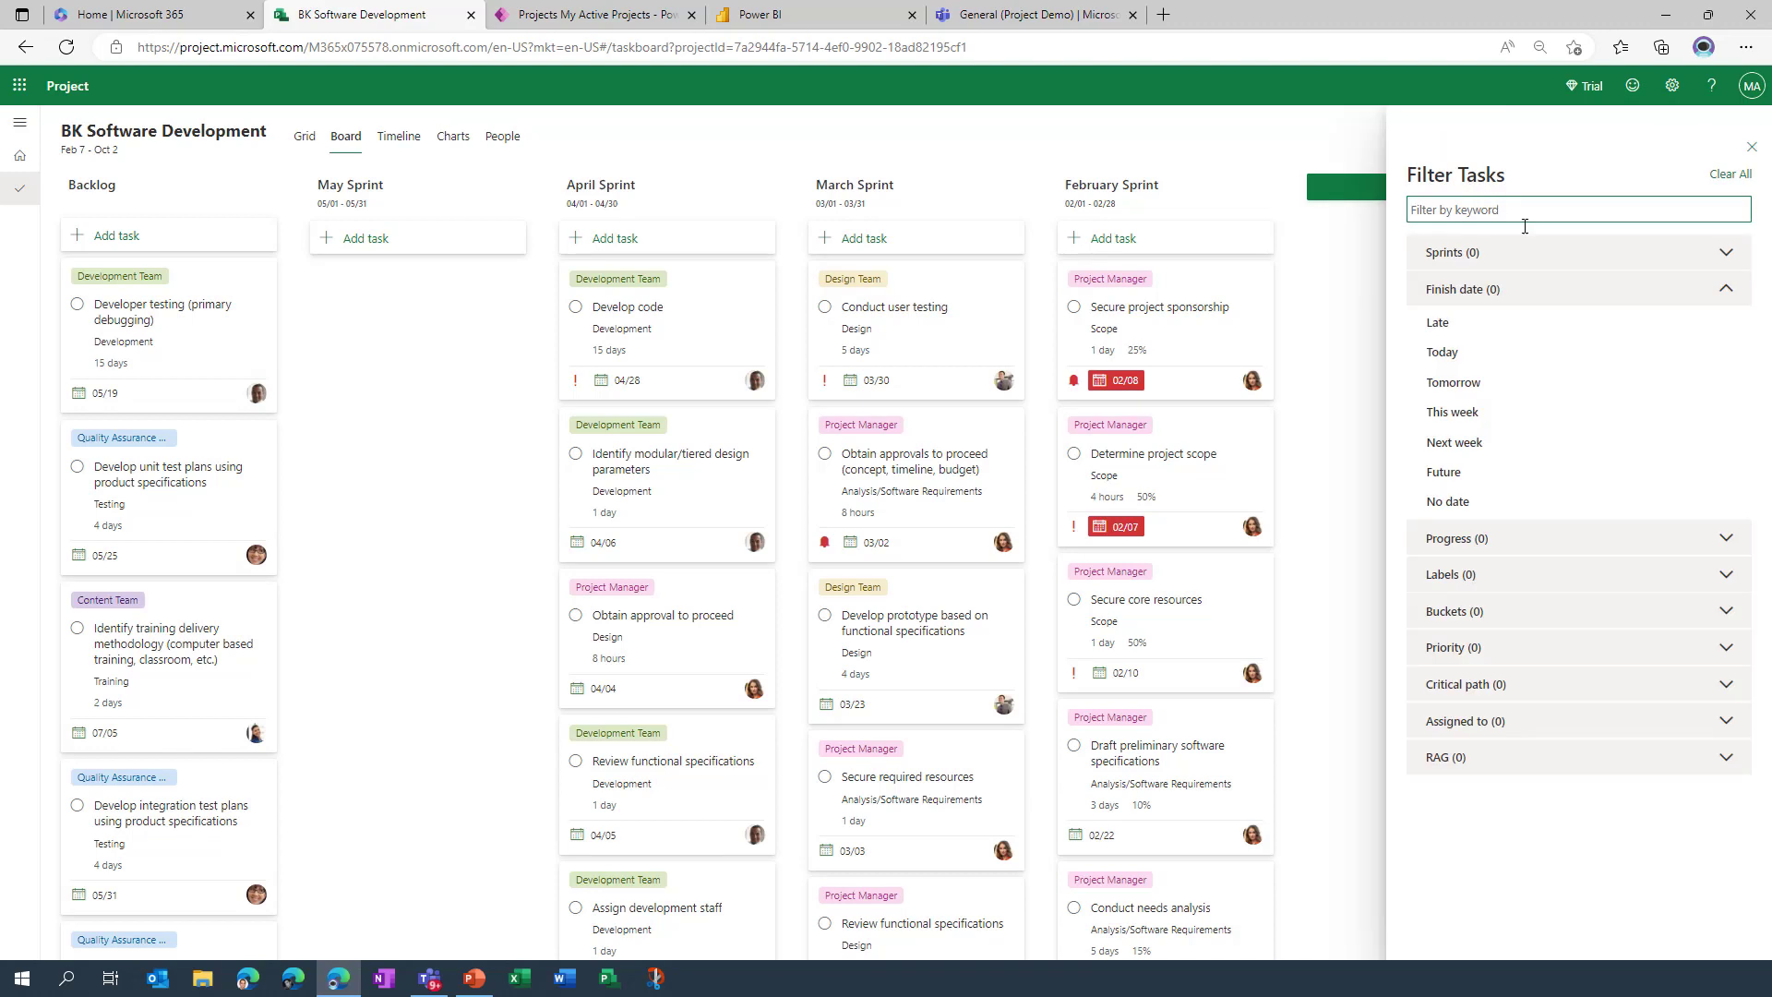
left_click(1728, 255)
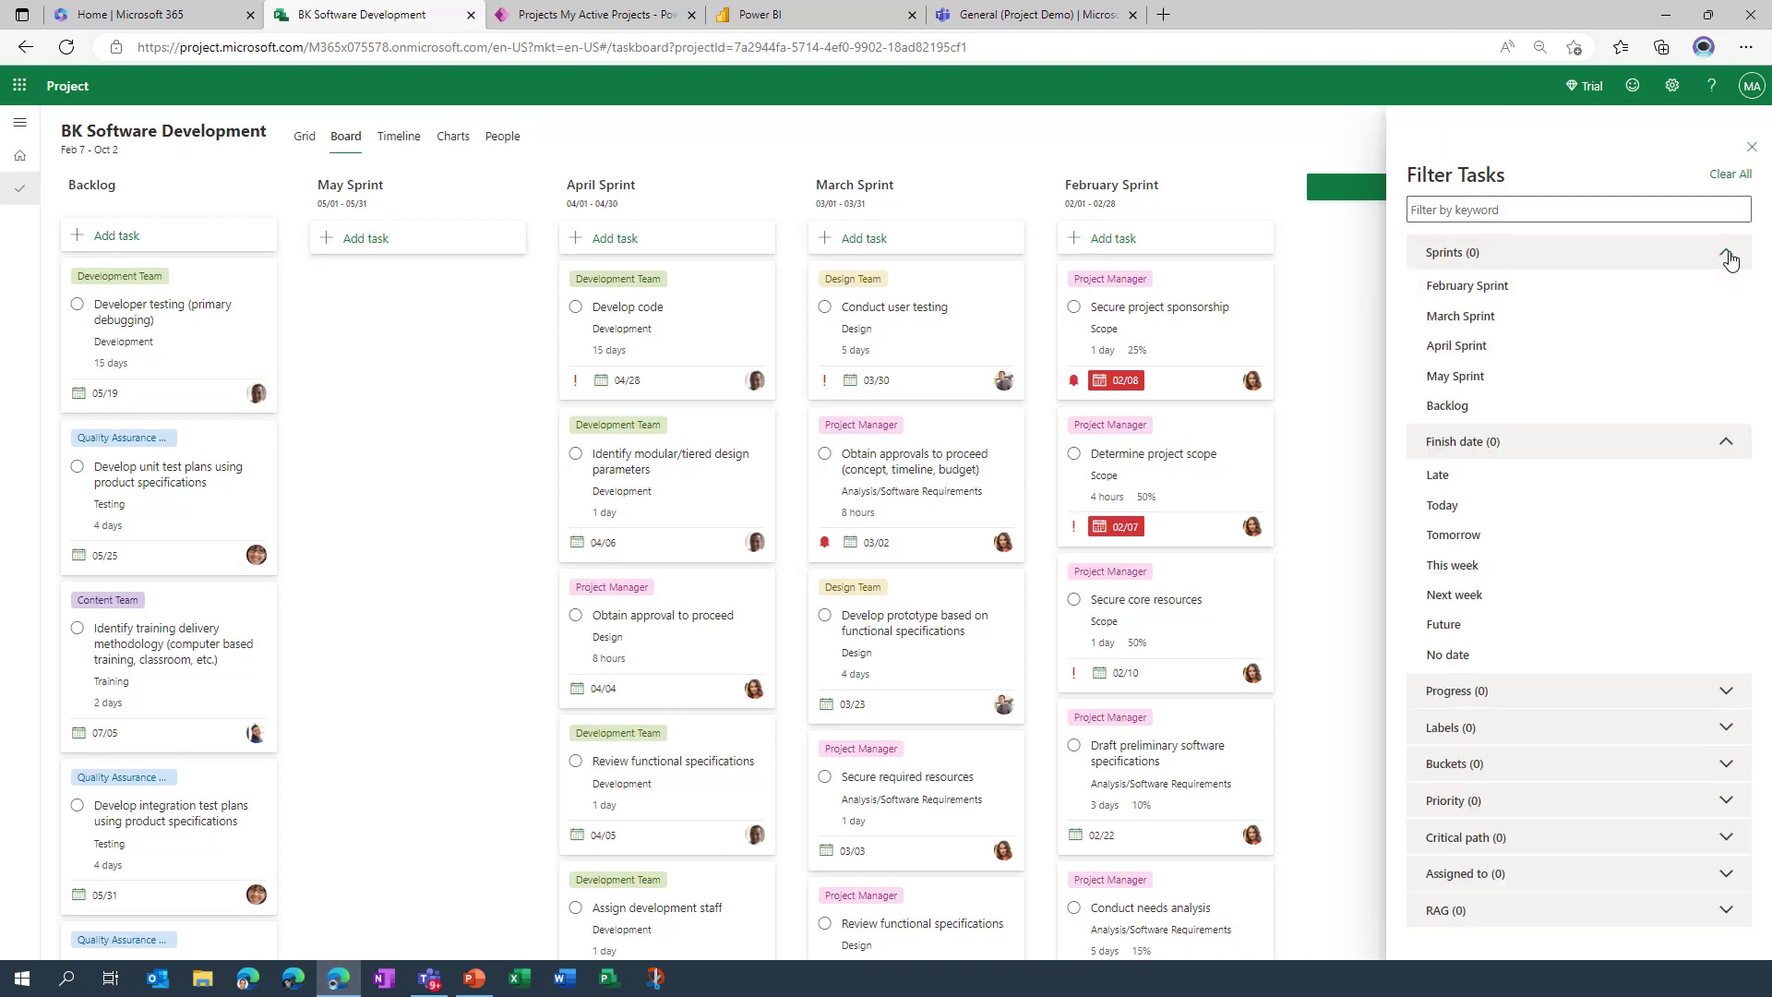
left_click(1518, 291)
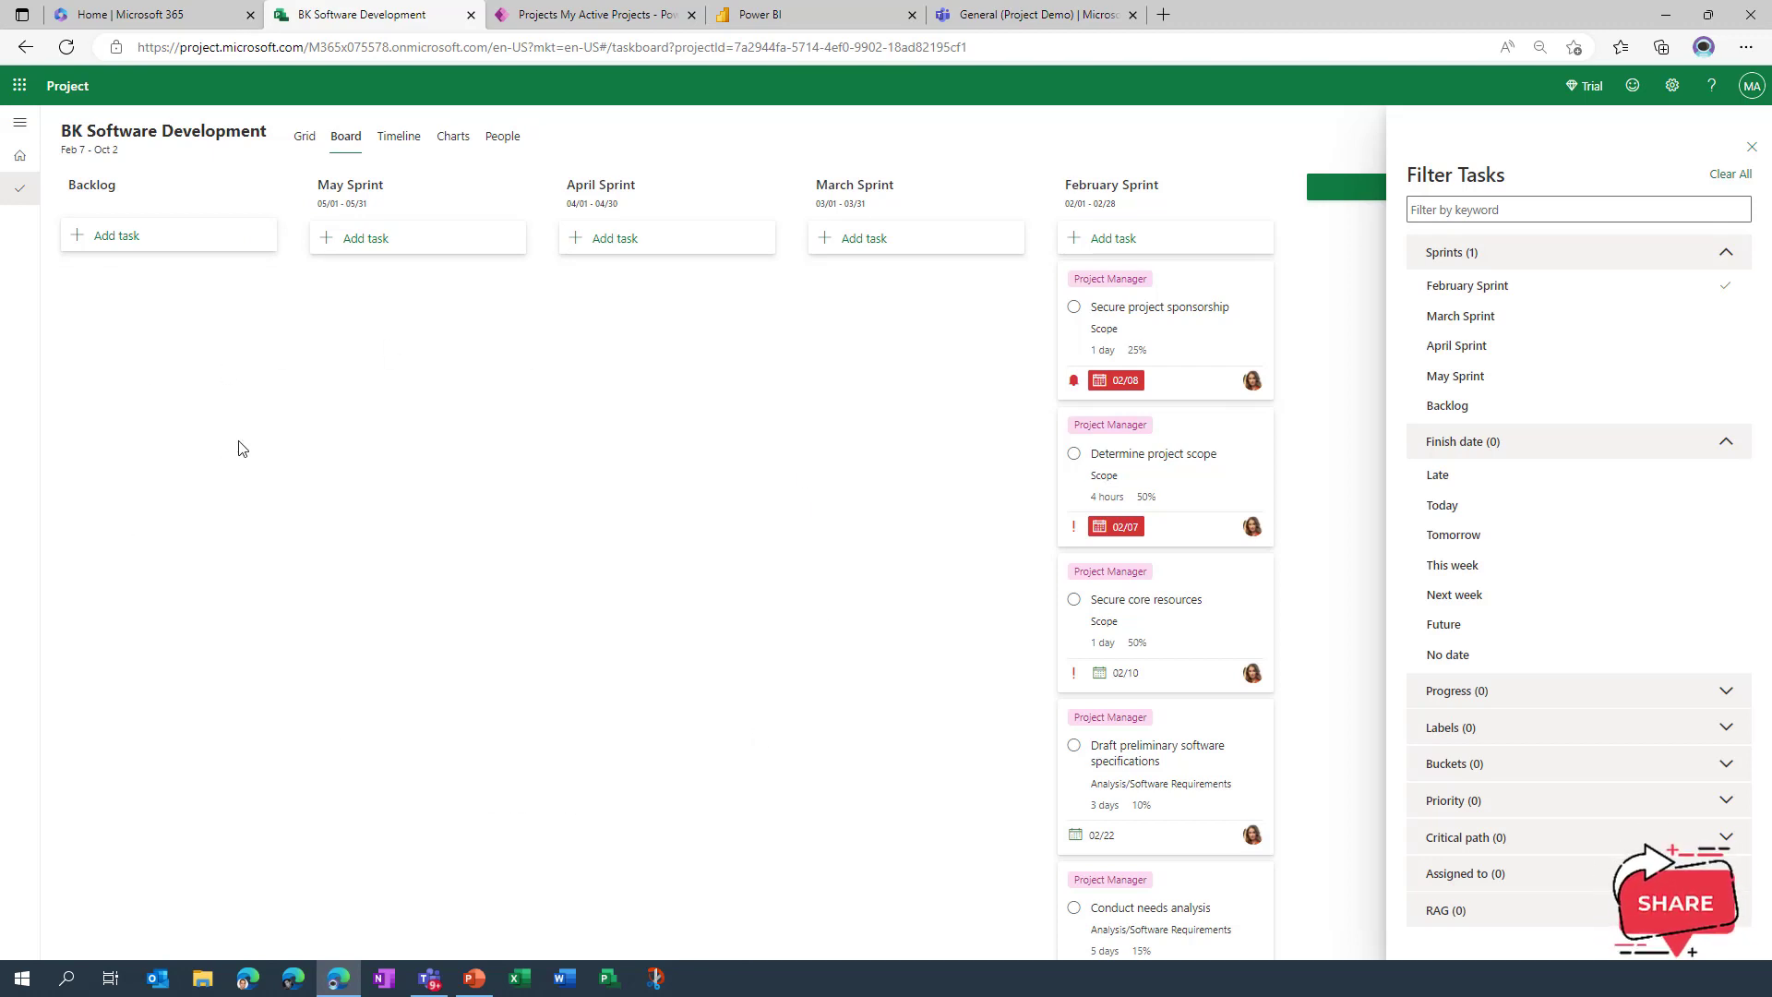
left_click(1731, 175)
left_click(1751, 148)
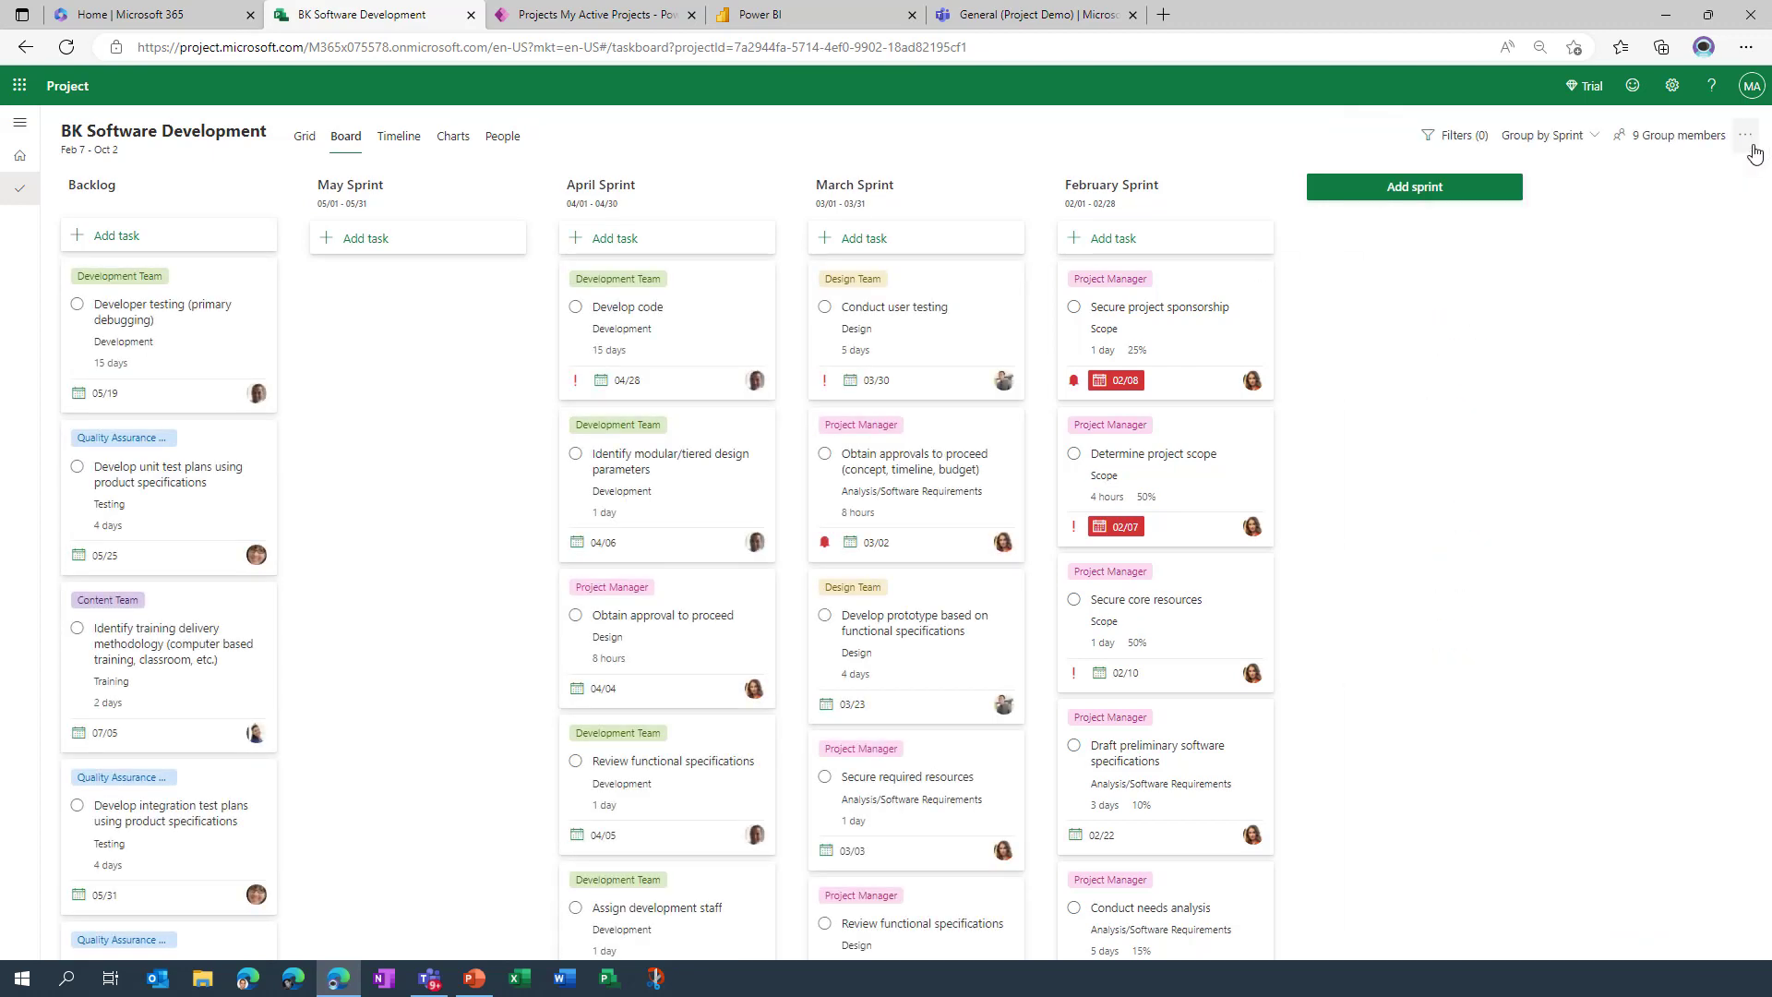
Step: Group the board by Assigned to and reassign Determine project scope to another team member
left_click(1566, 138)
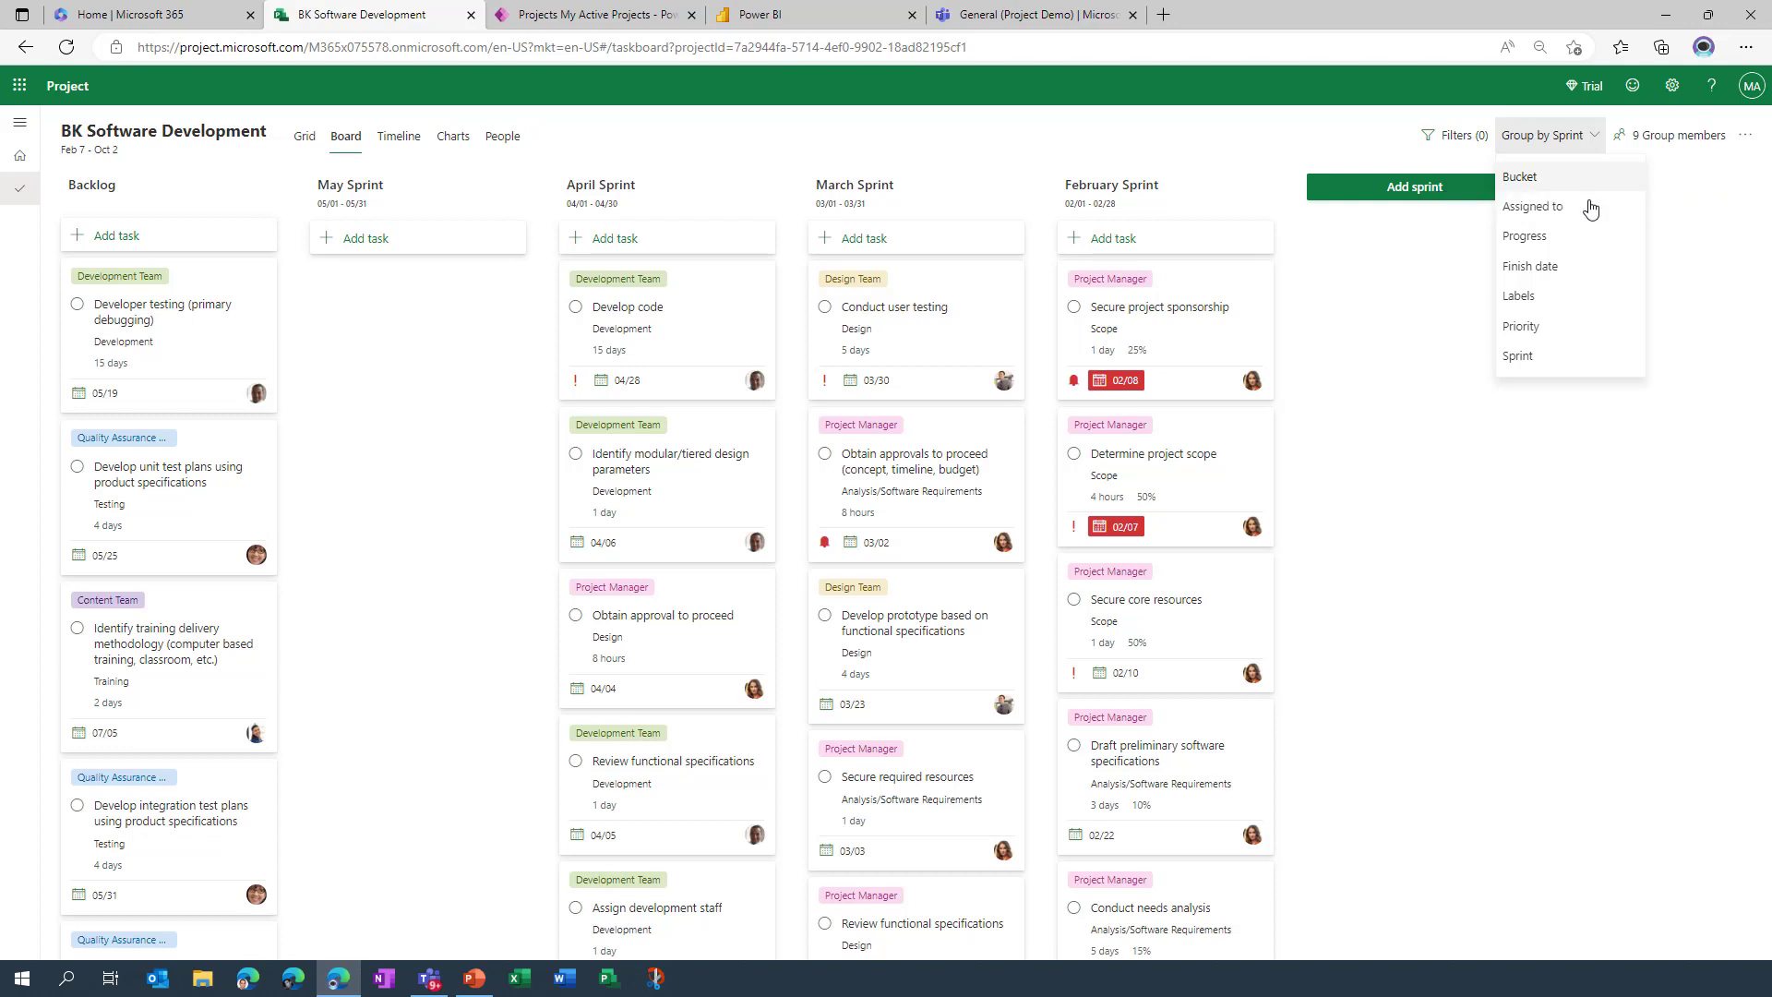
left_click(1534, 207)
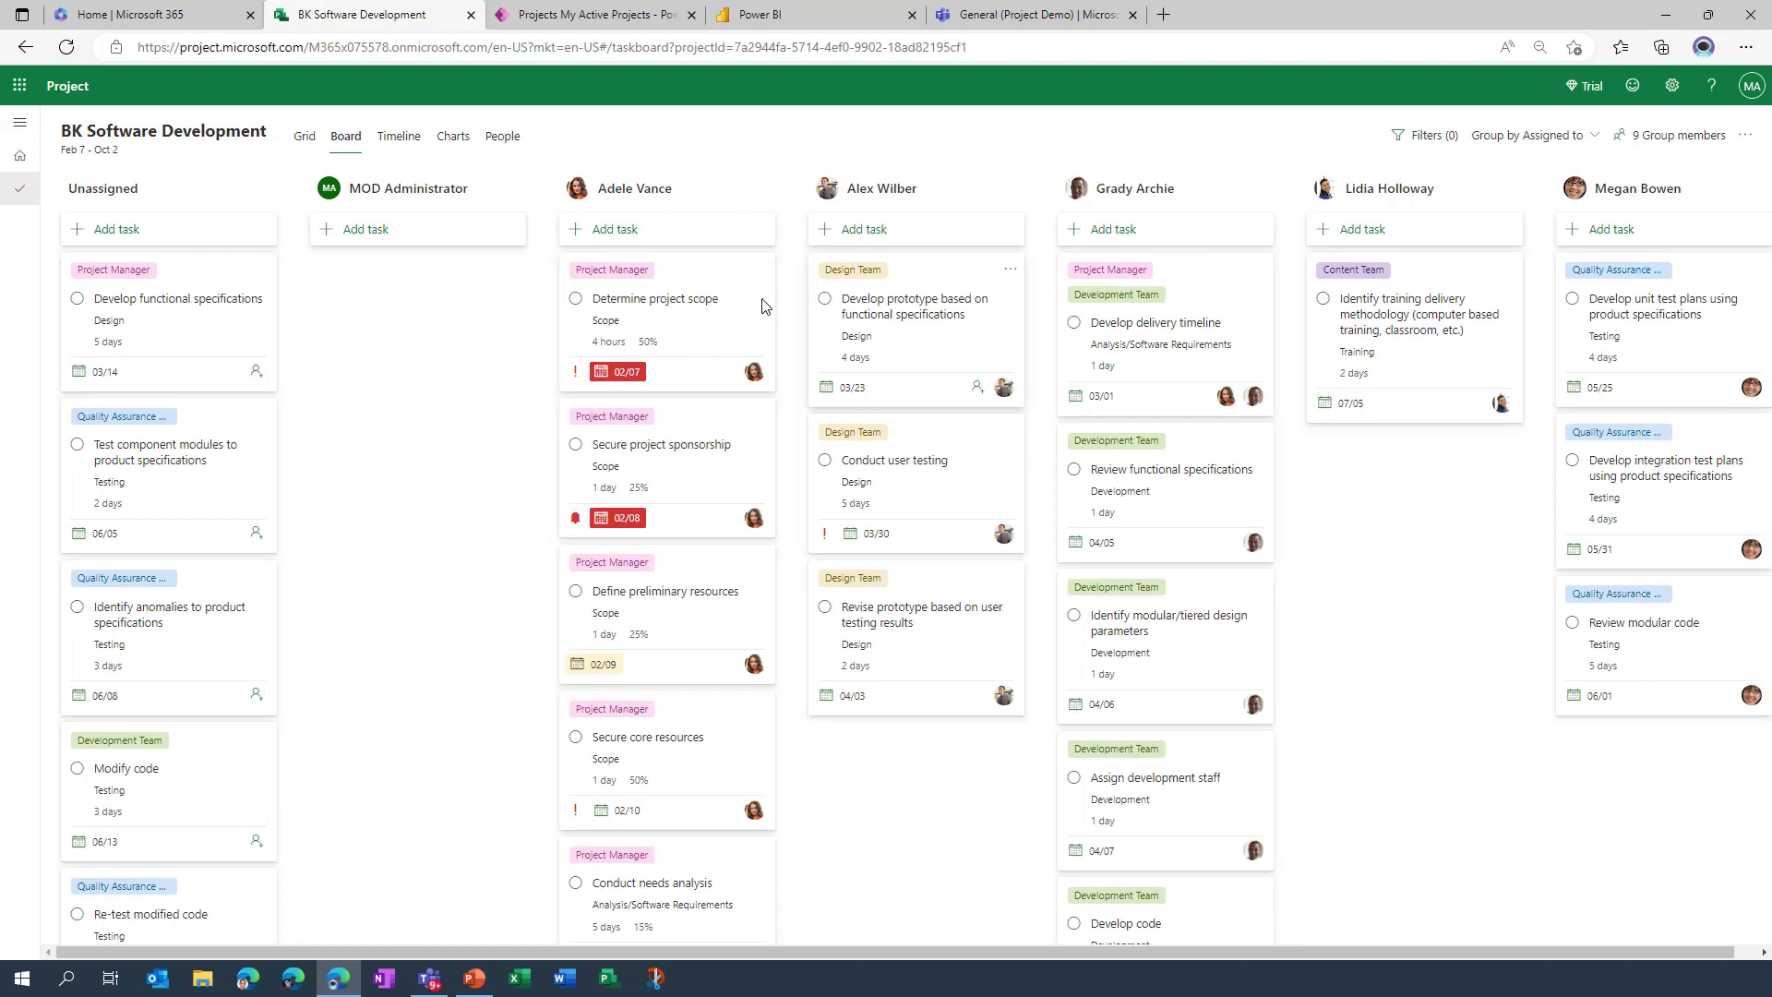
mouse_move(689, 330)
left_mouse_down()
mouse_move(1247, 364)
mouse_move(704, 350)
left_mouse_up()
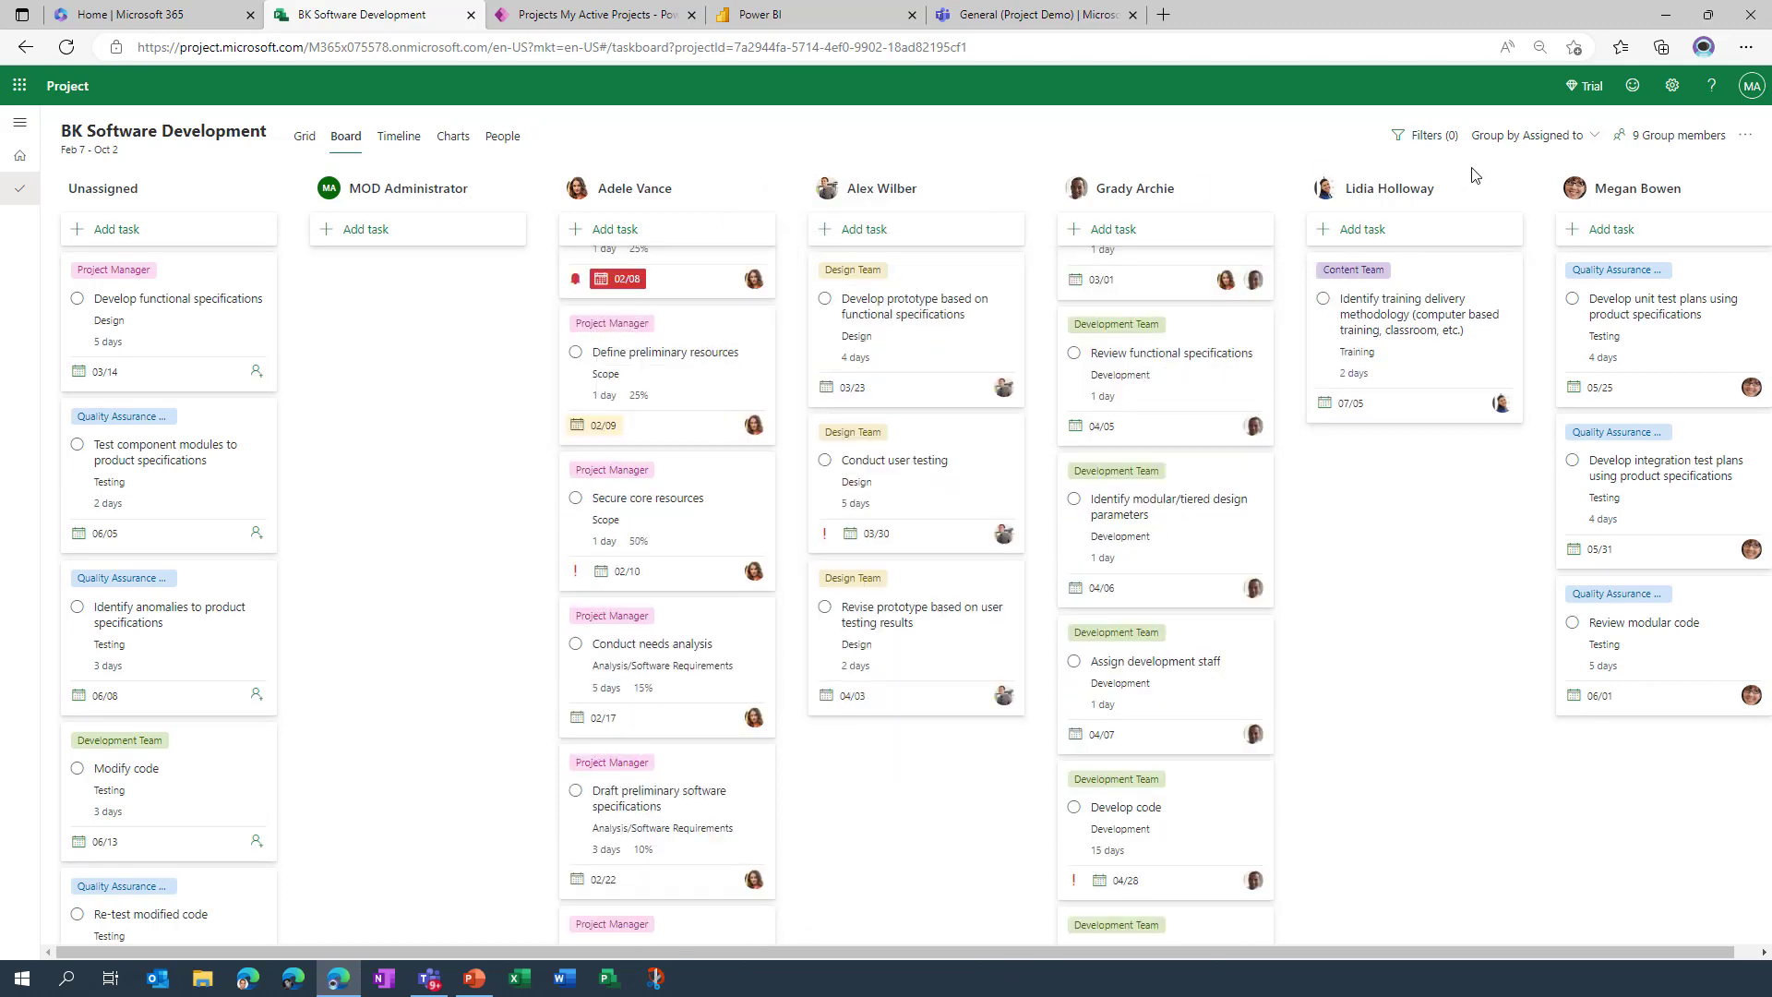
Step: Group by Progress, move Determine project scope into Completed, then regroup the board by Priority
left_click(1512, 142)
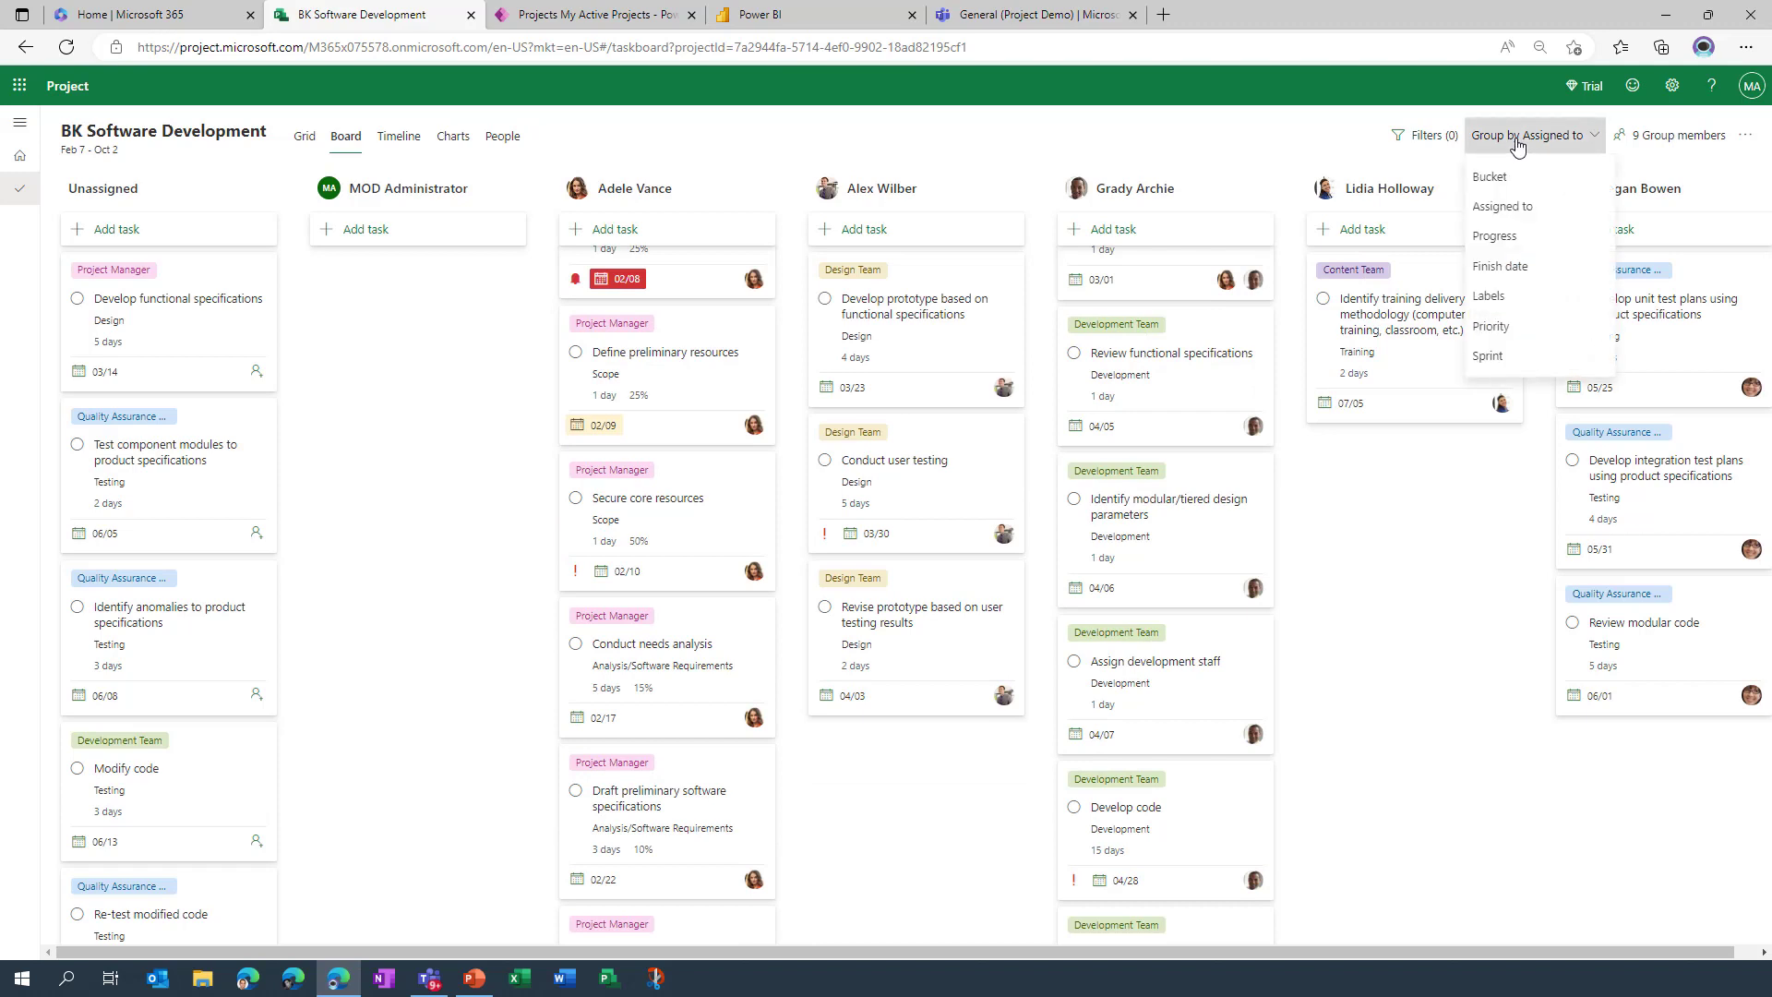
left_click(1514, 238)
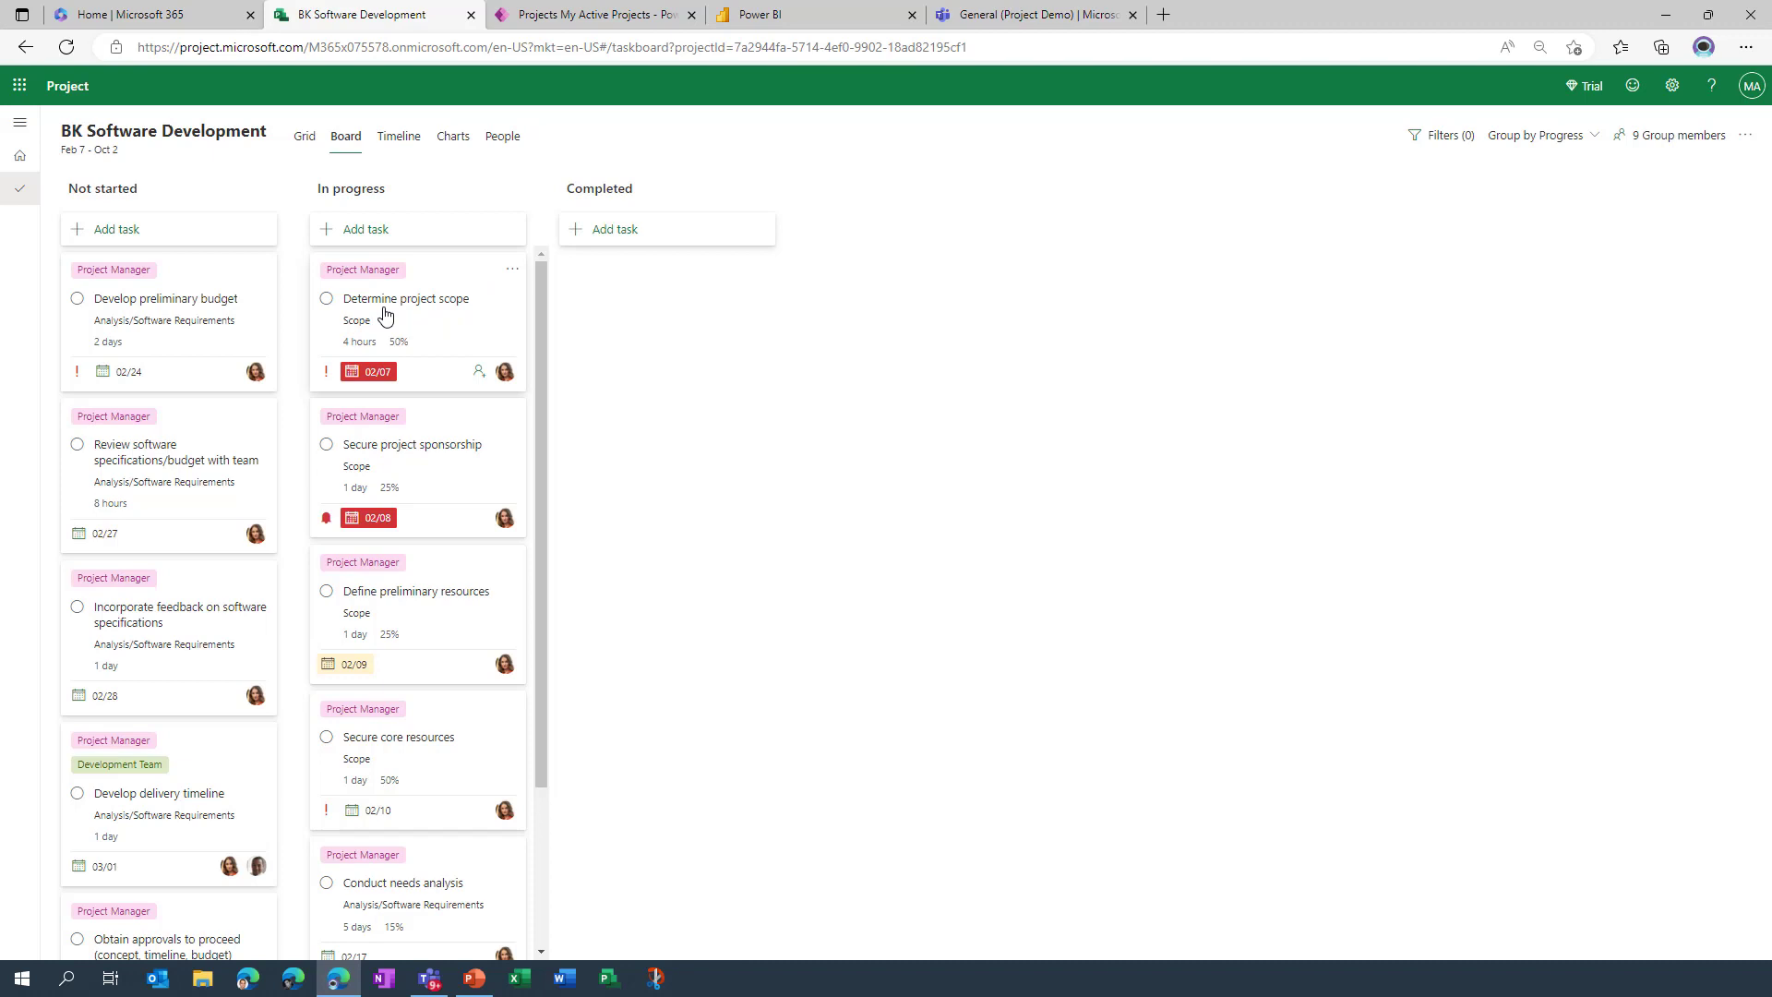
left_click_drag(385, 316, 633, 328)
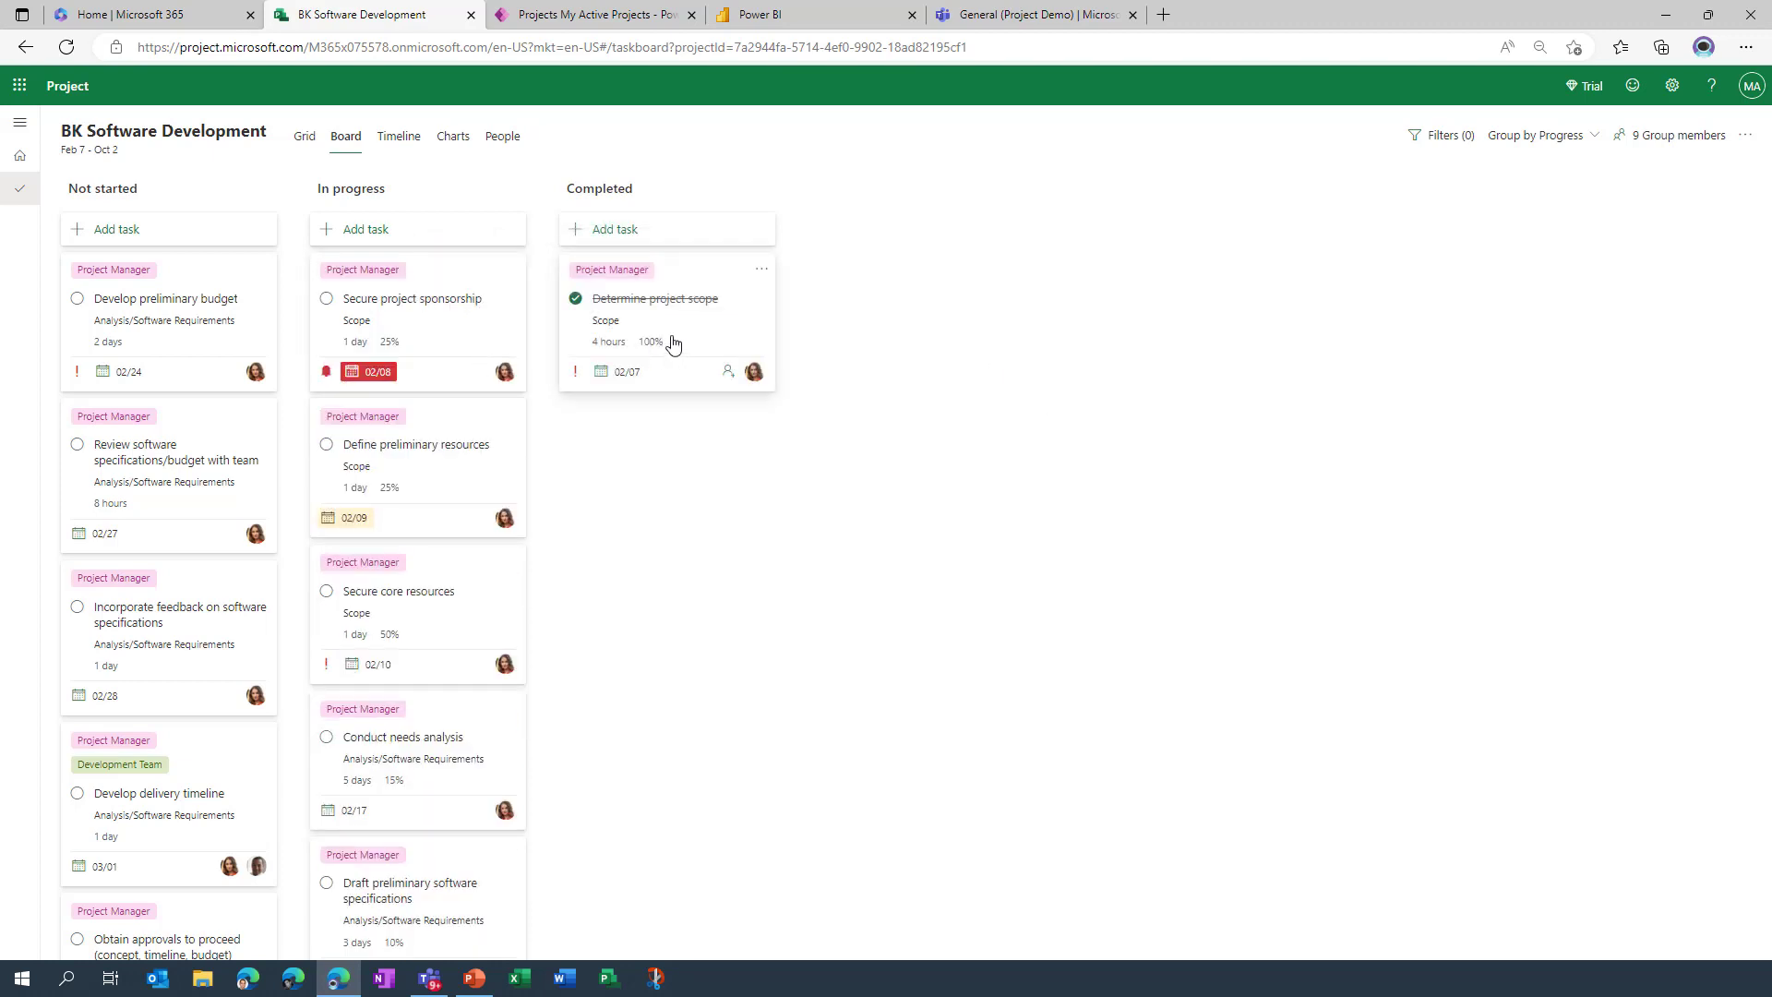
left_click(1584, 137)
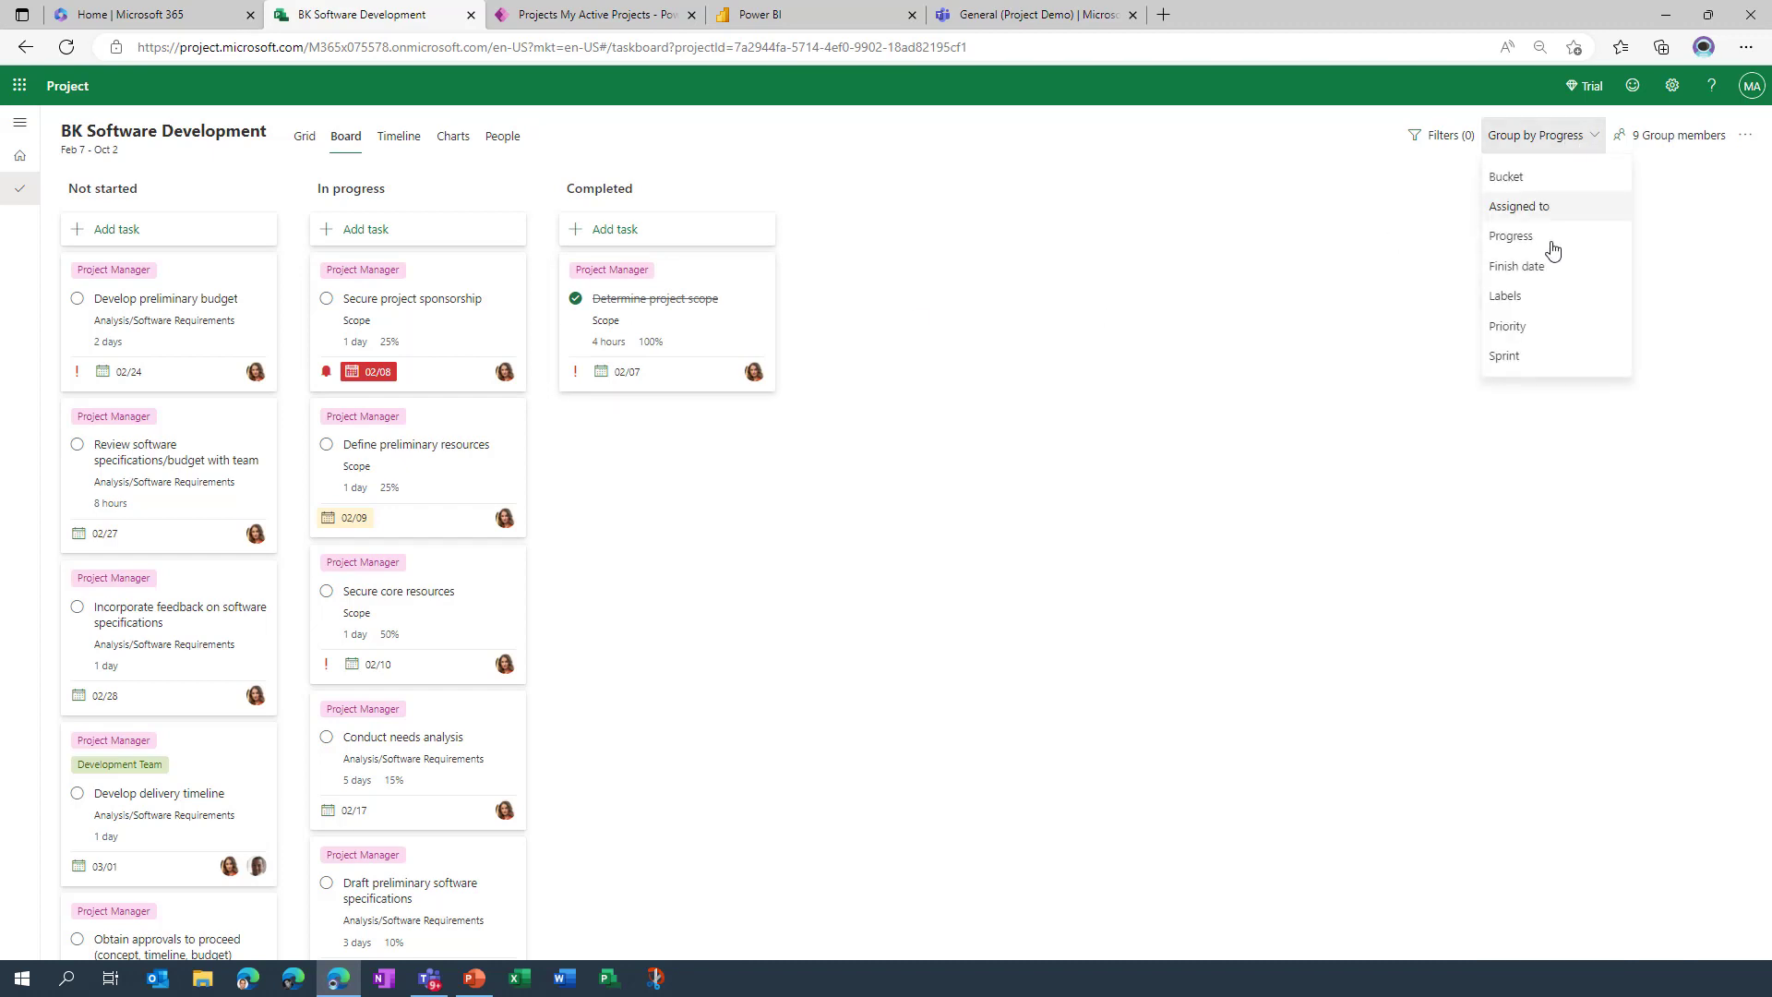
left_click(1542, 328)
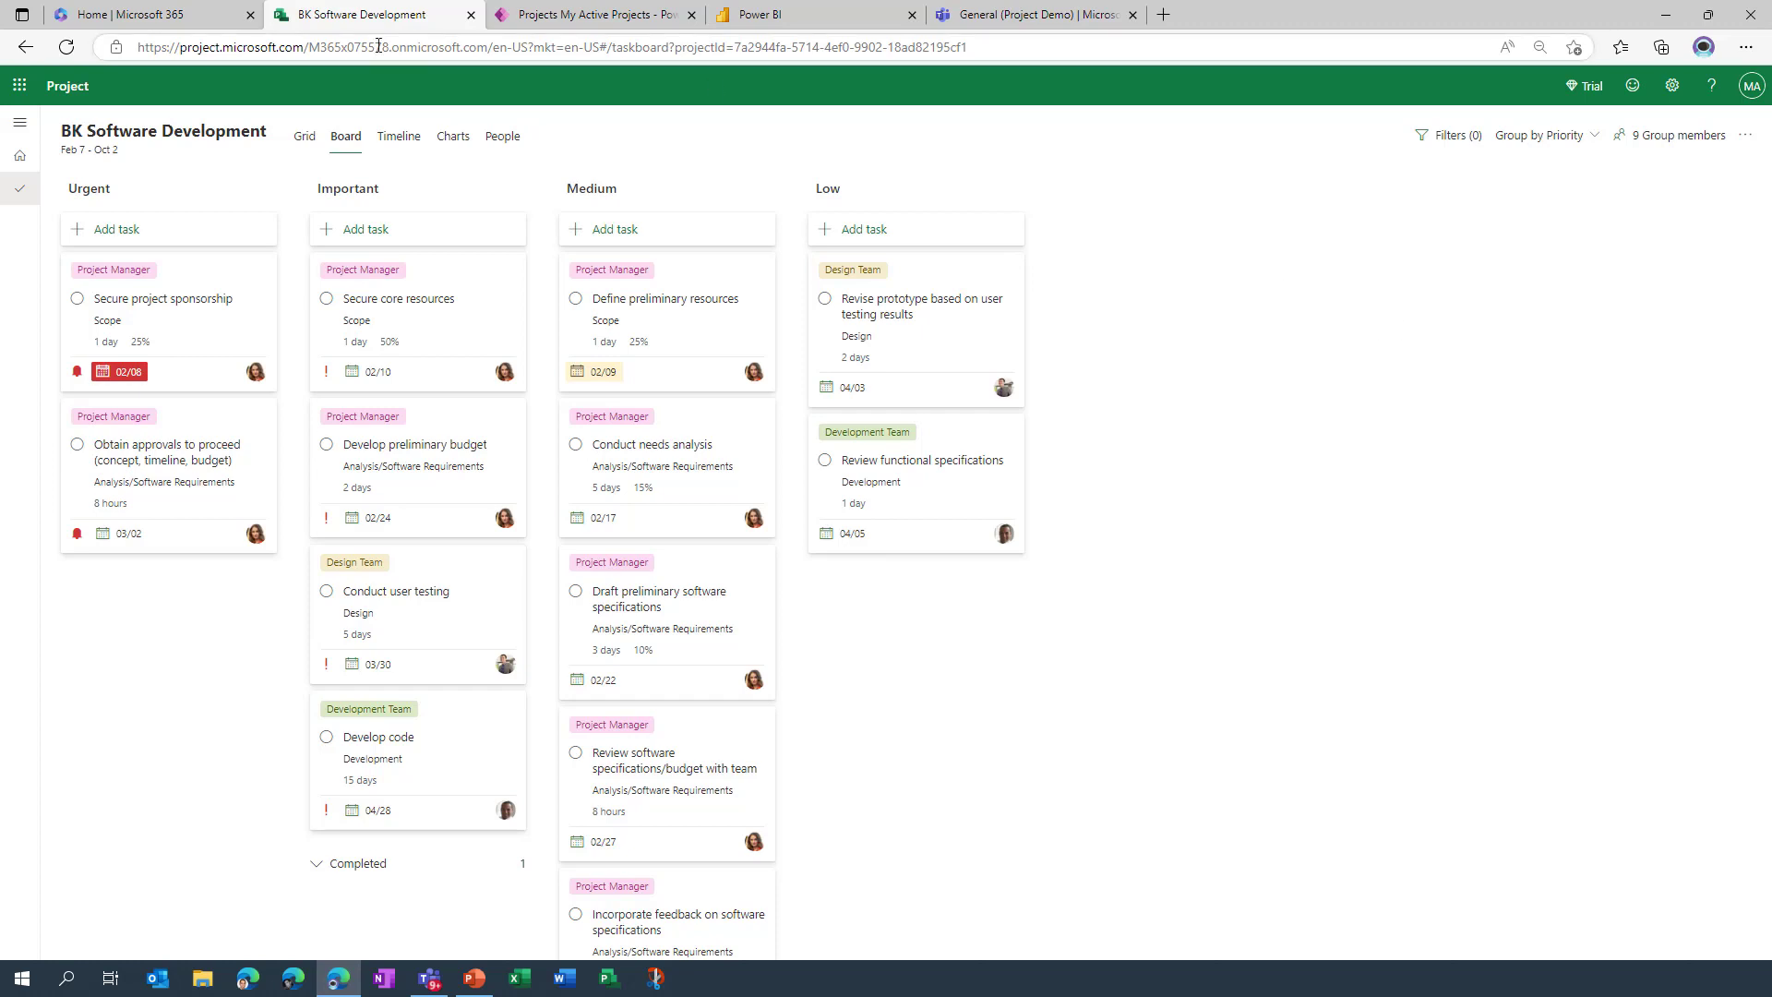
Step: In the Timeline view, push Develop preliminary budget later to about Feb 28
left_click(305, 137)
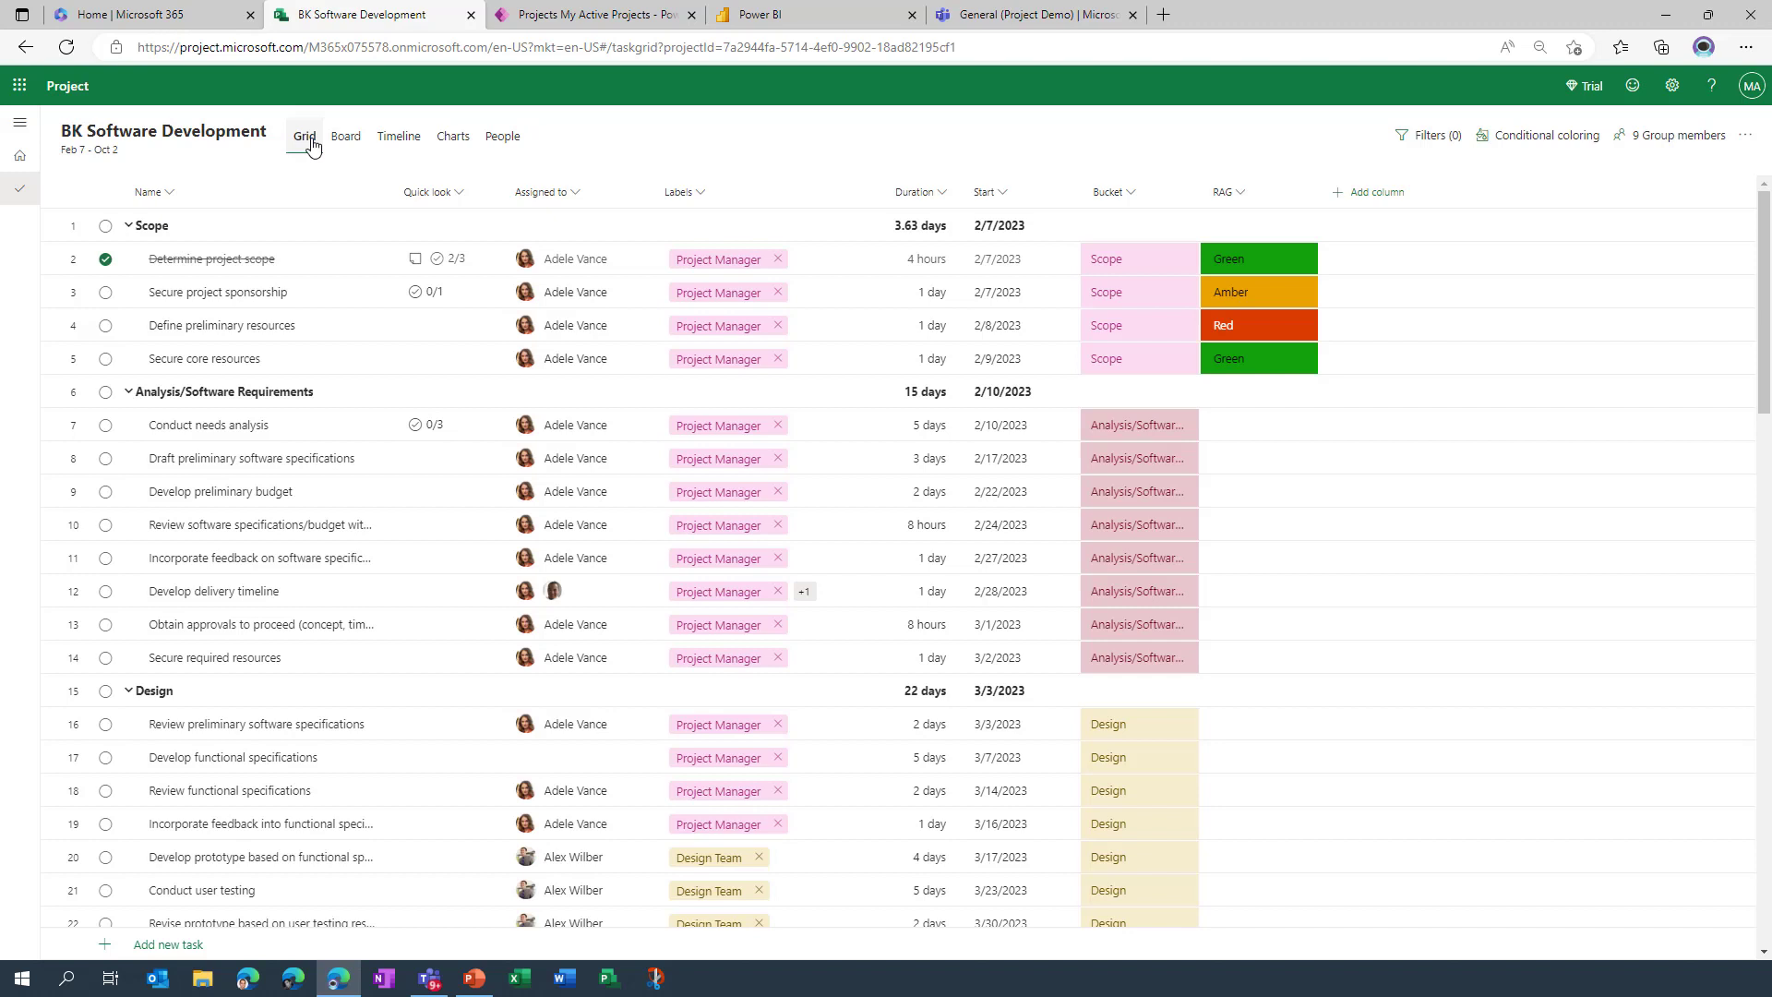
left_click(383, 141)
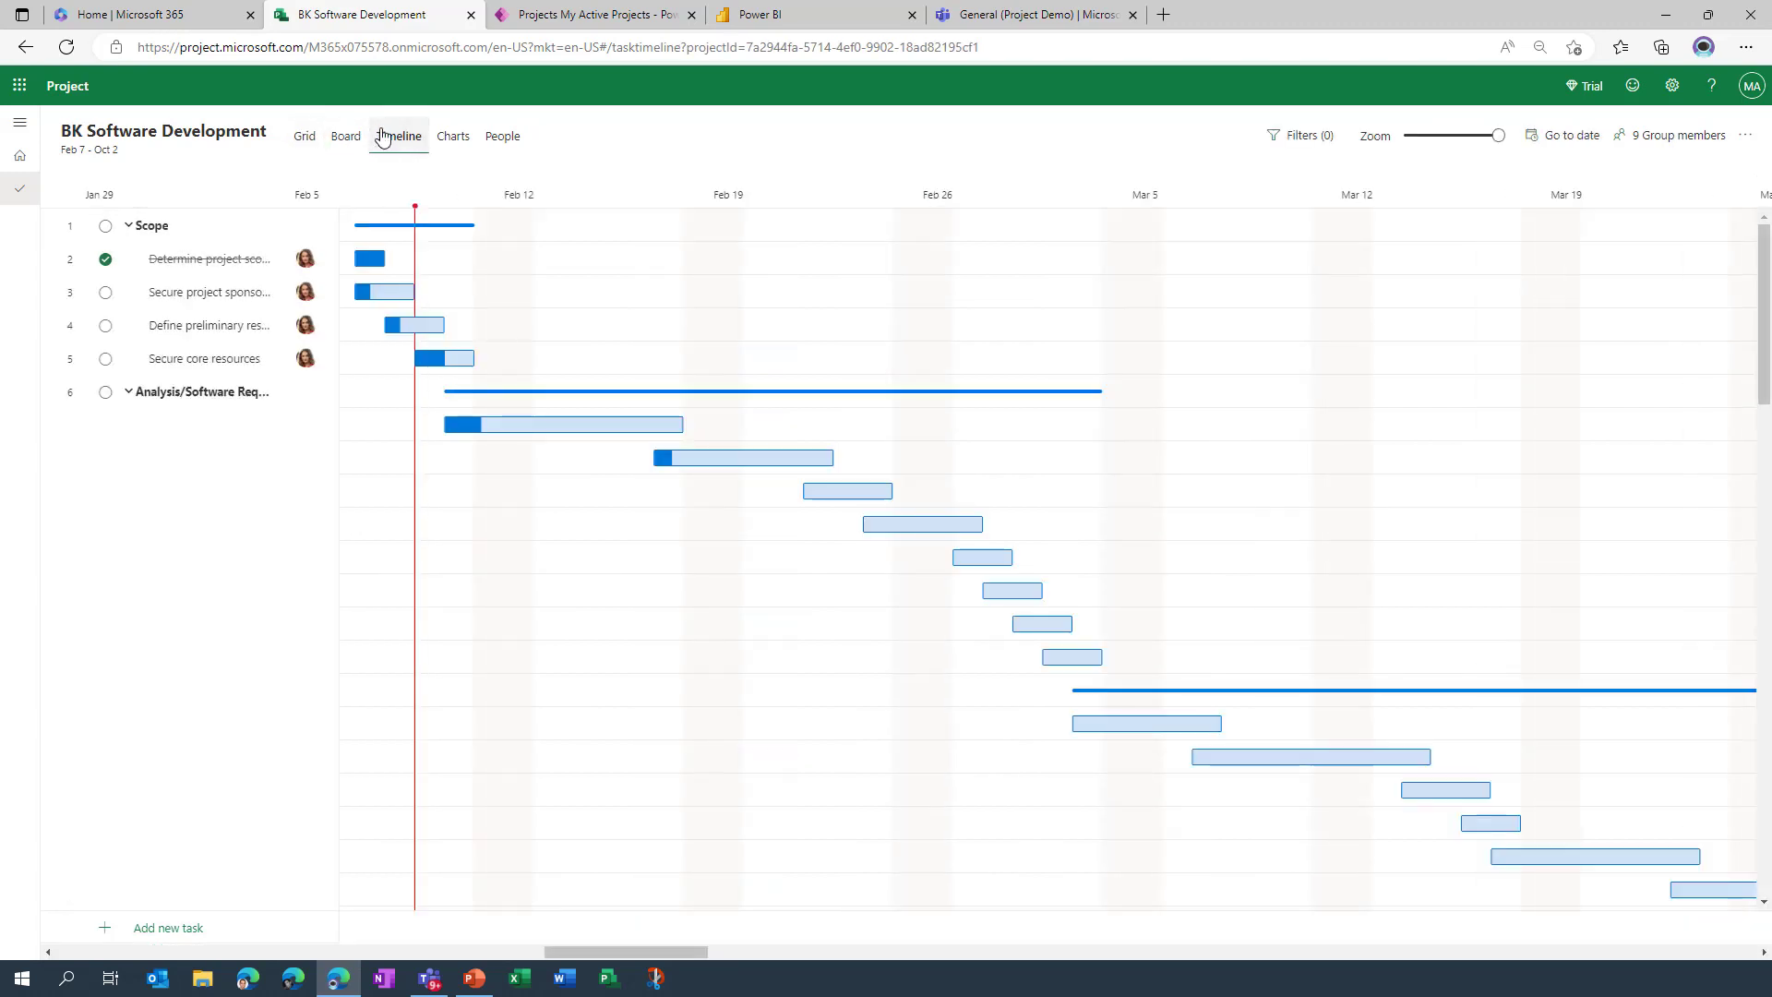
mouse_move(840, 491)
left_mouse_down()
mouse_move(1033, 514)
mouse_move(864, 492)
left_mouse_up()
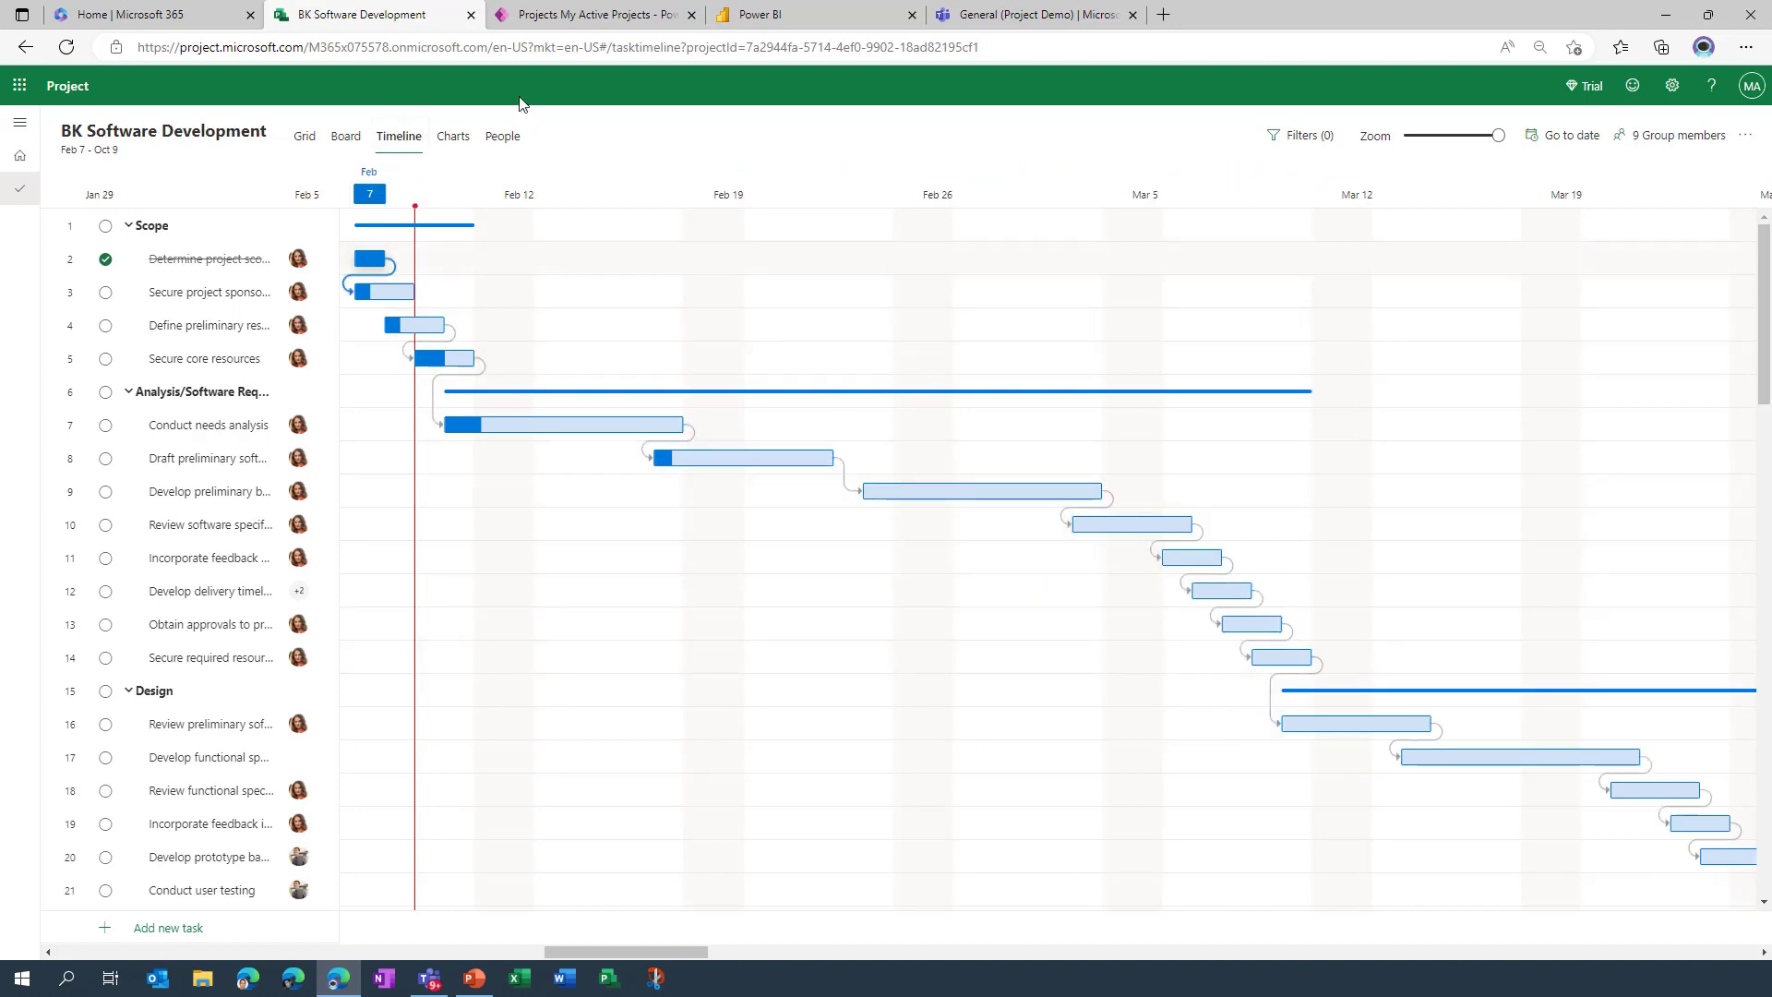
Step: Return to the Board view grouped by Sprint
left_click(347, 136)
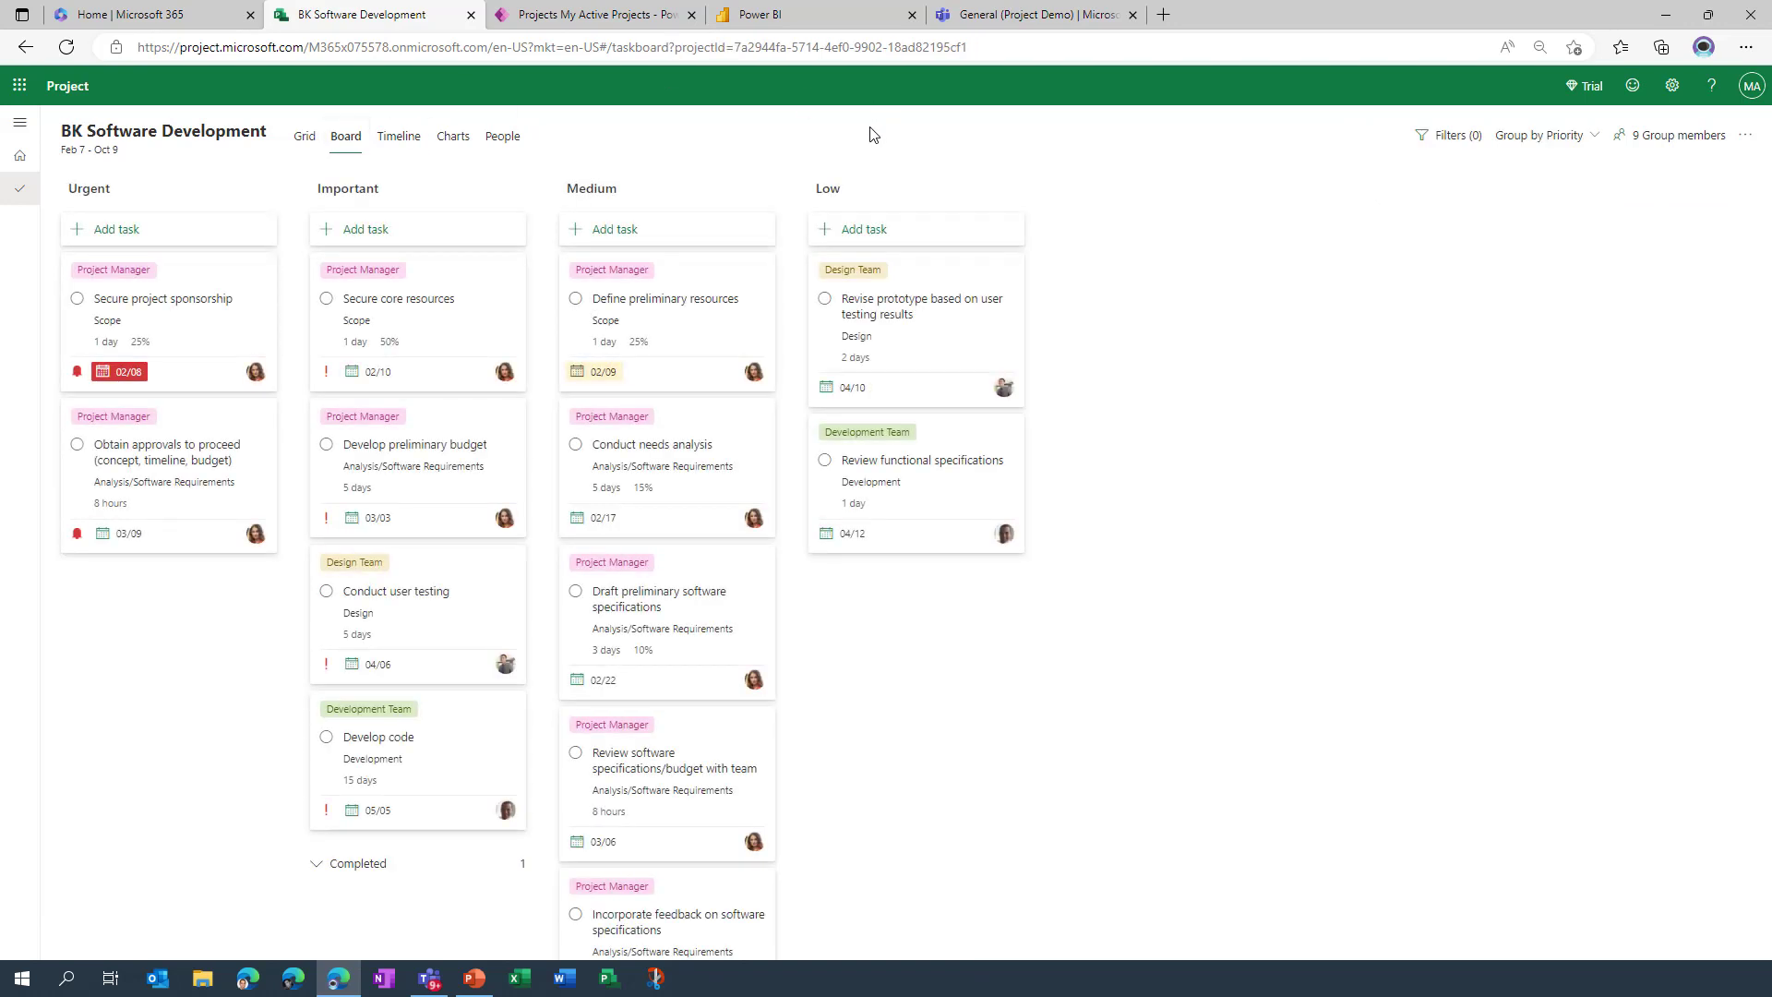
left_click(1513, 147)
left_click(1534, 356)
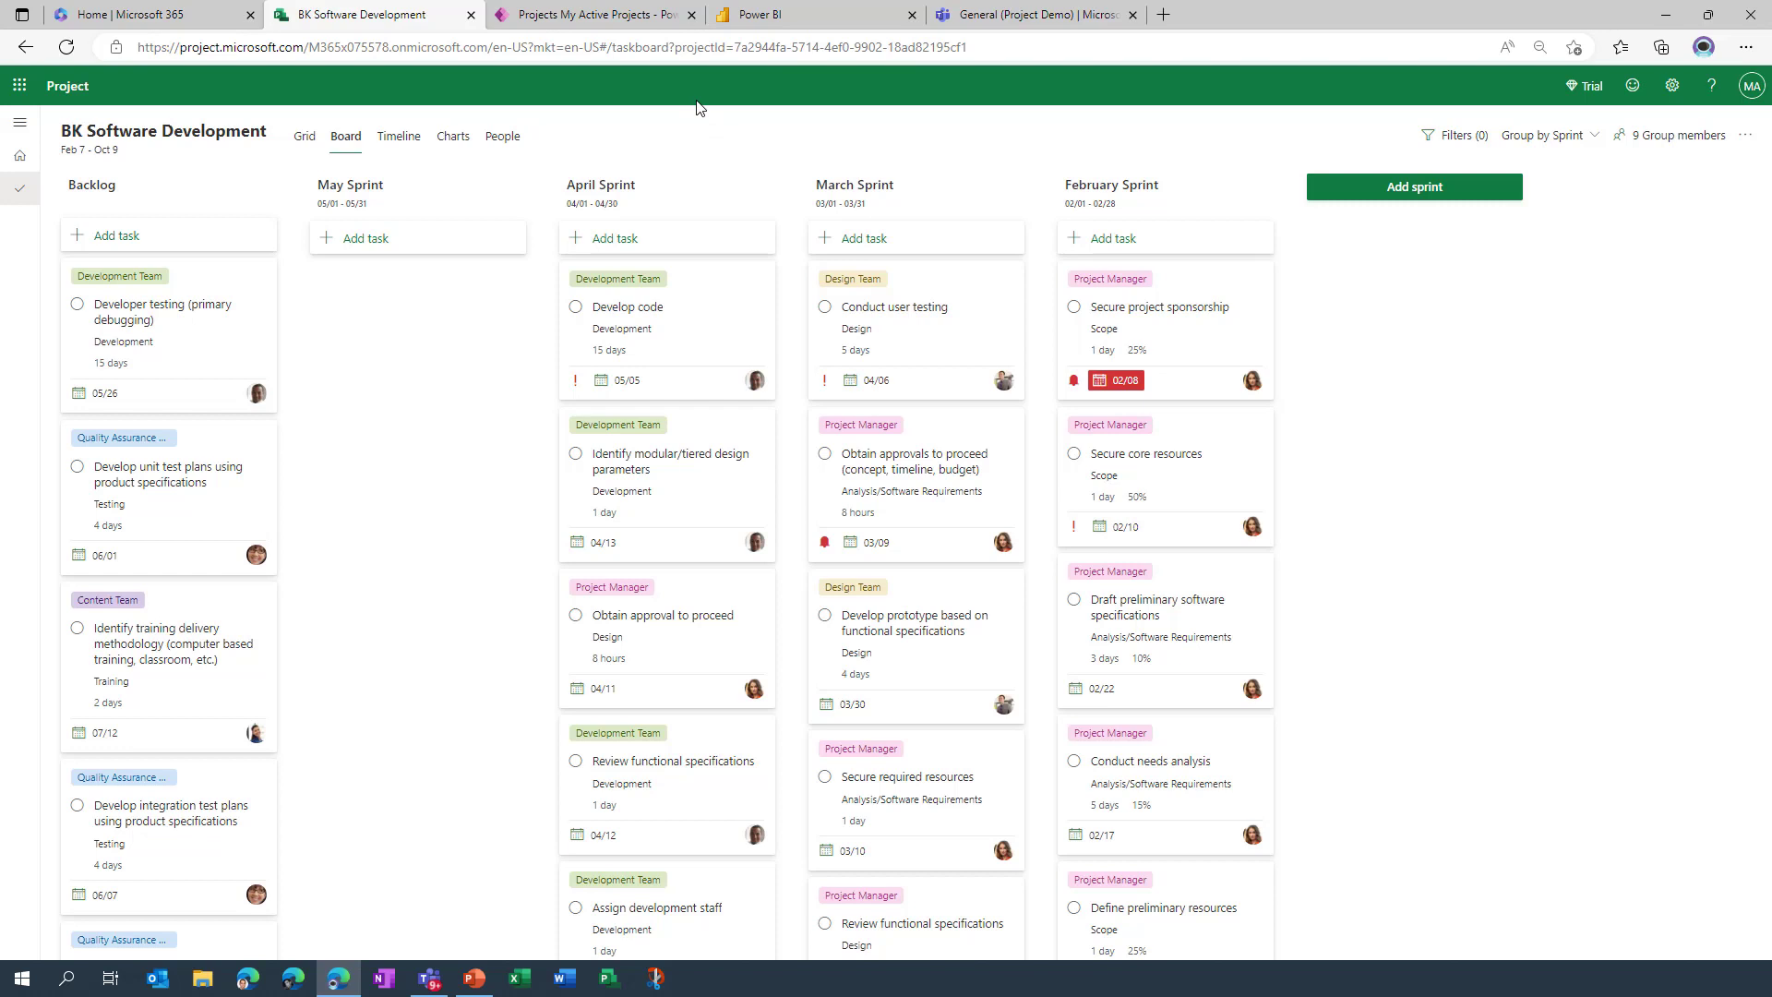
Step: Filter the Charts view to February Sprint tasks, then switch to the People view
left_click(453, 136)
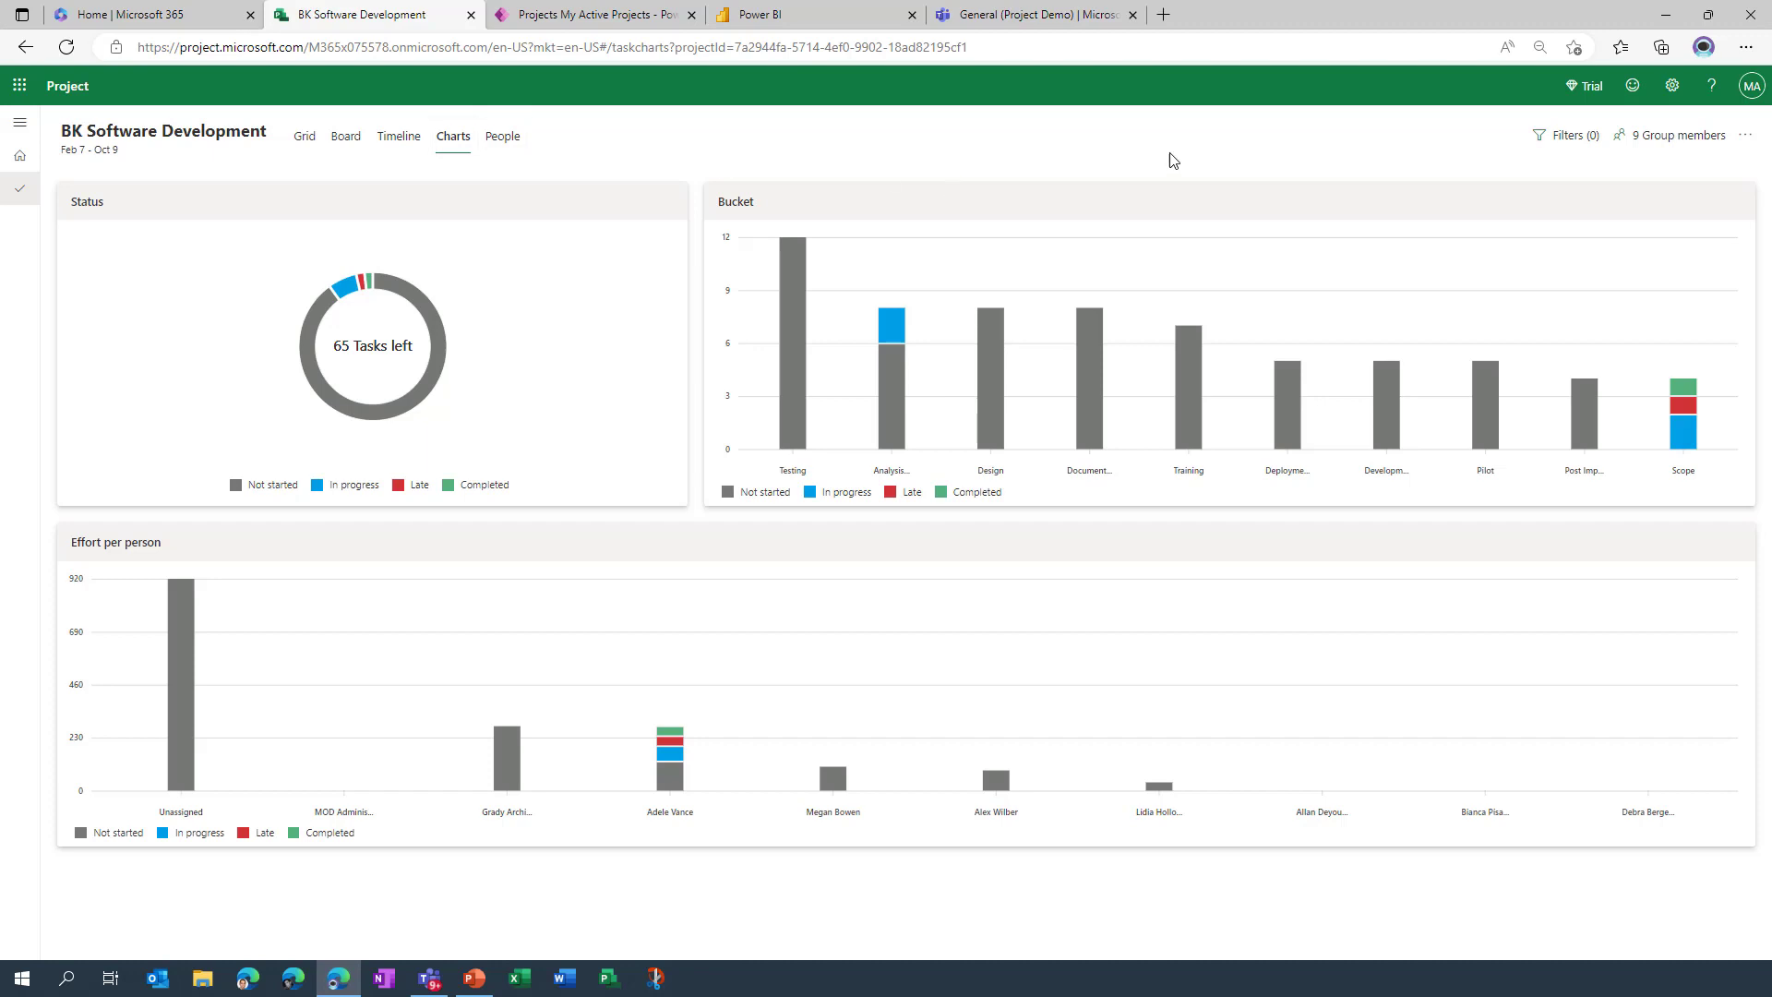
left_click(1586, 138)
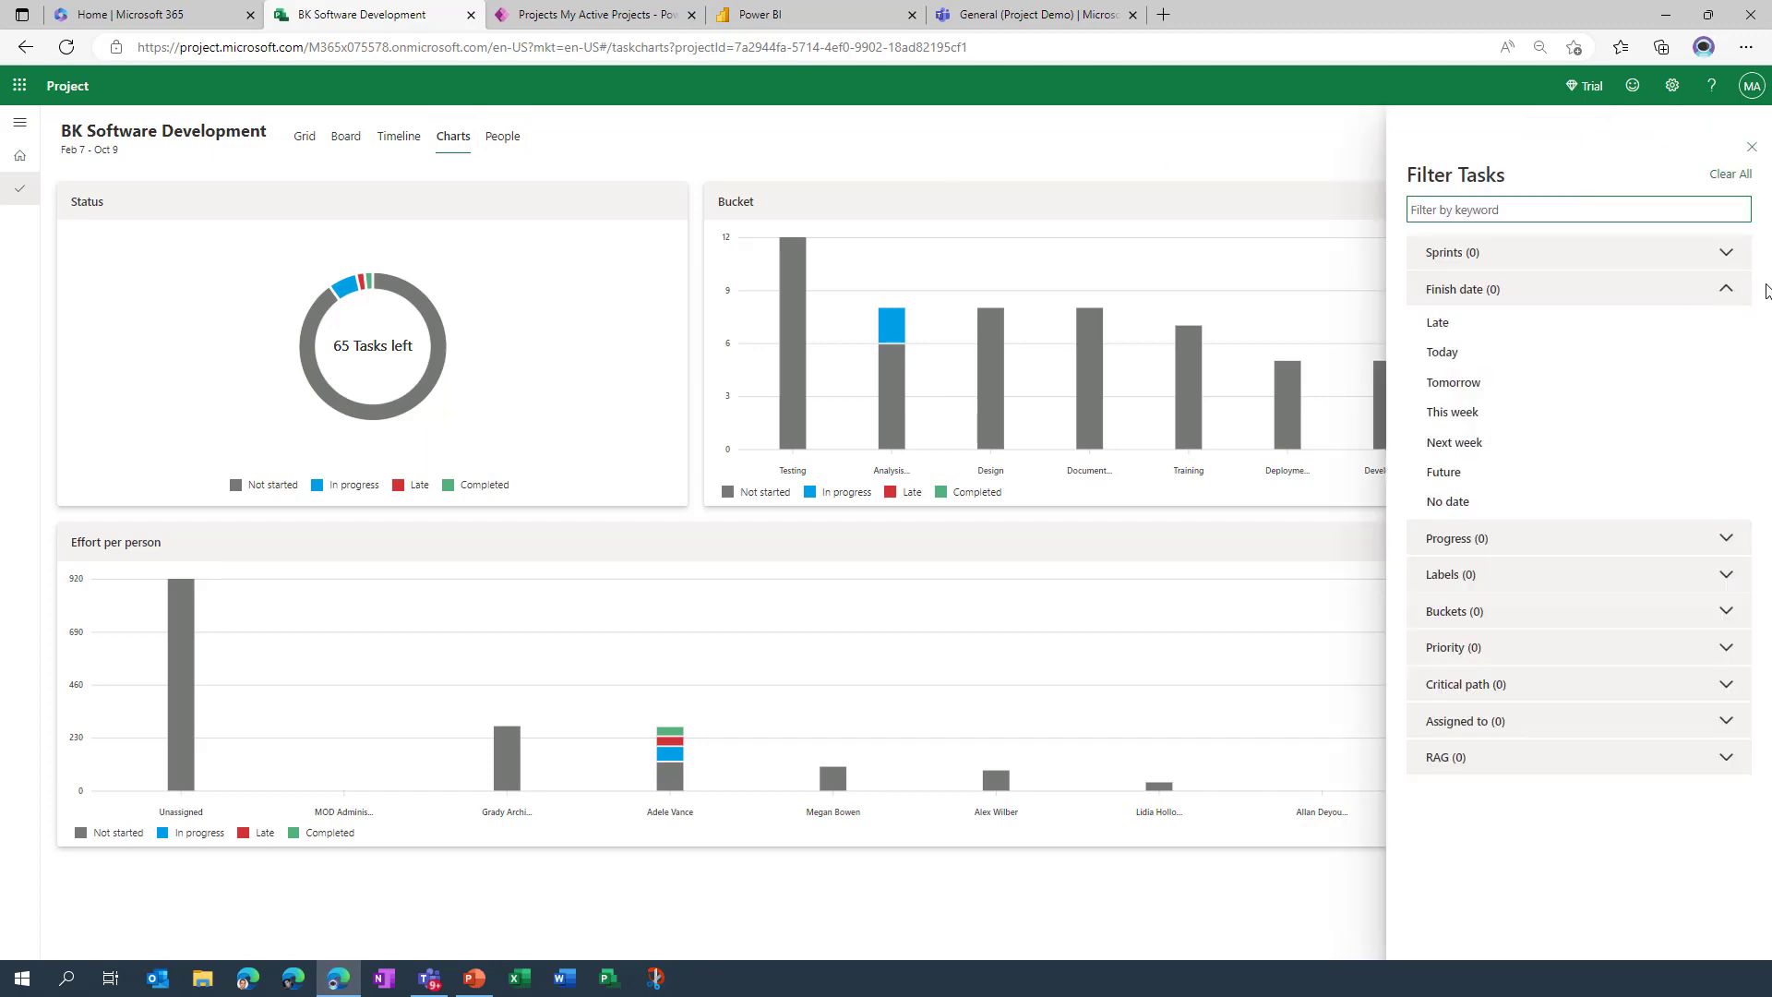
left_click(1727, 257)
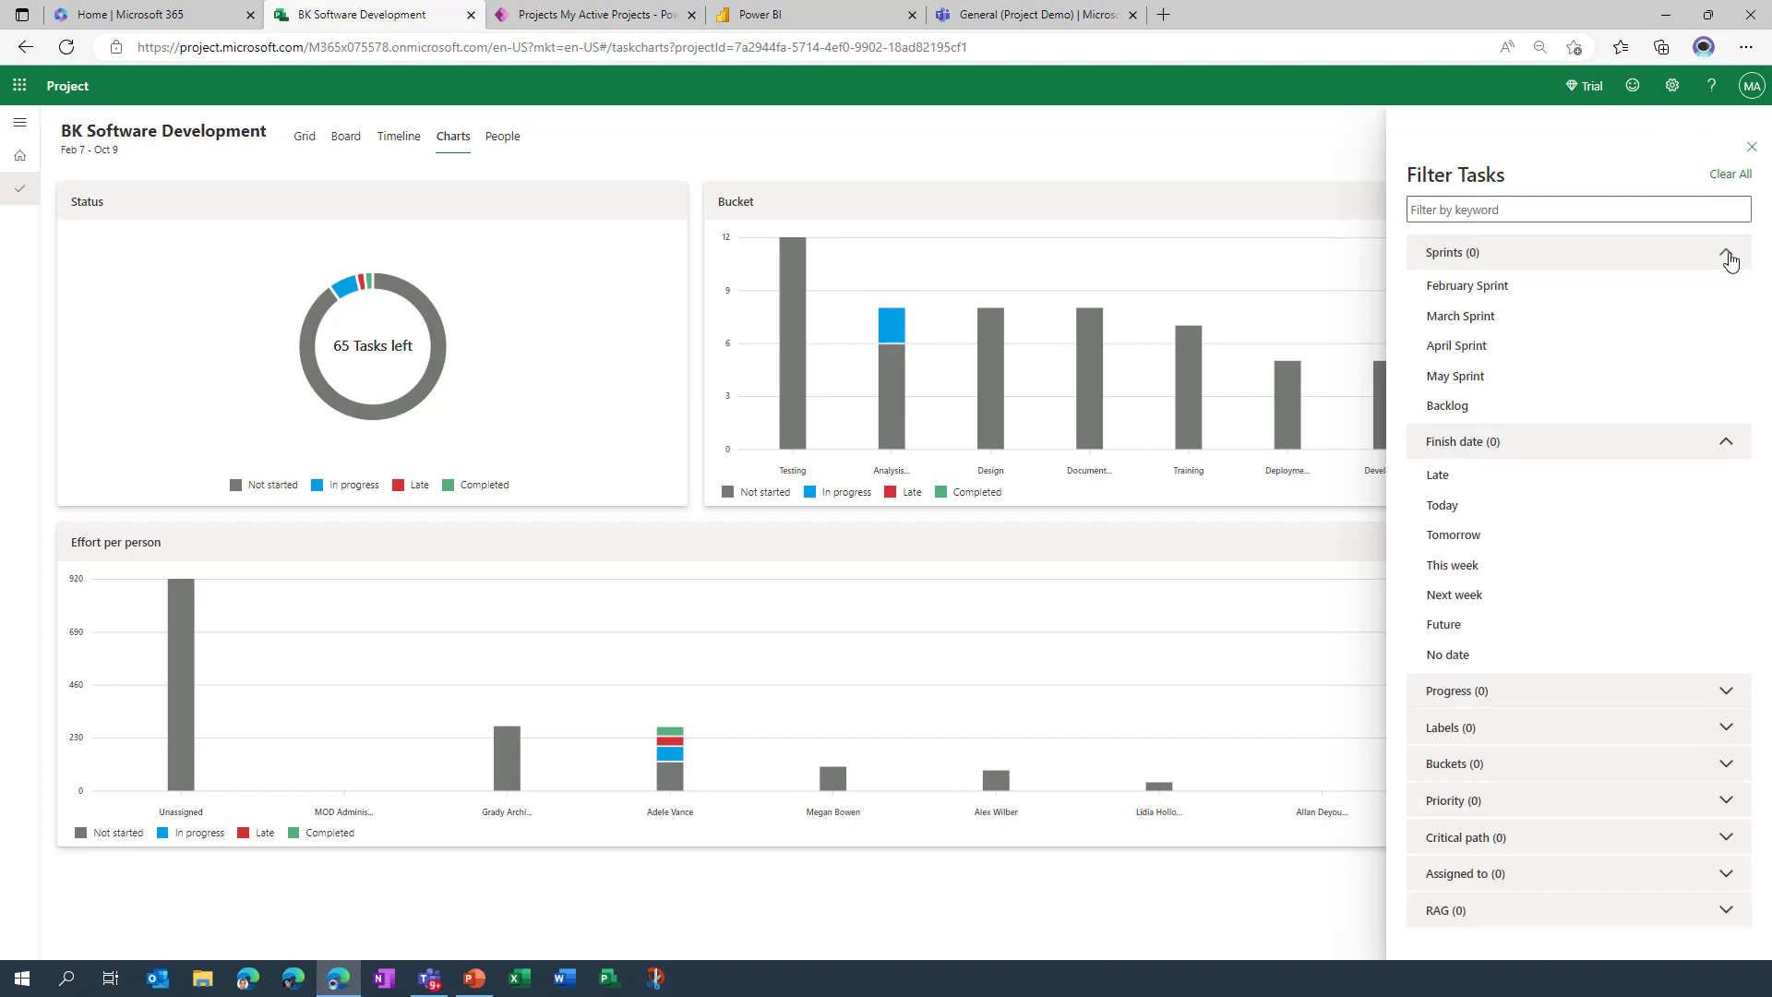
left_click(1489, 287)
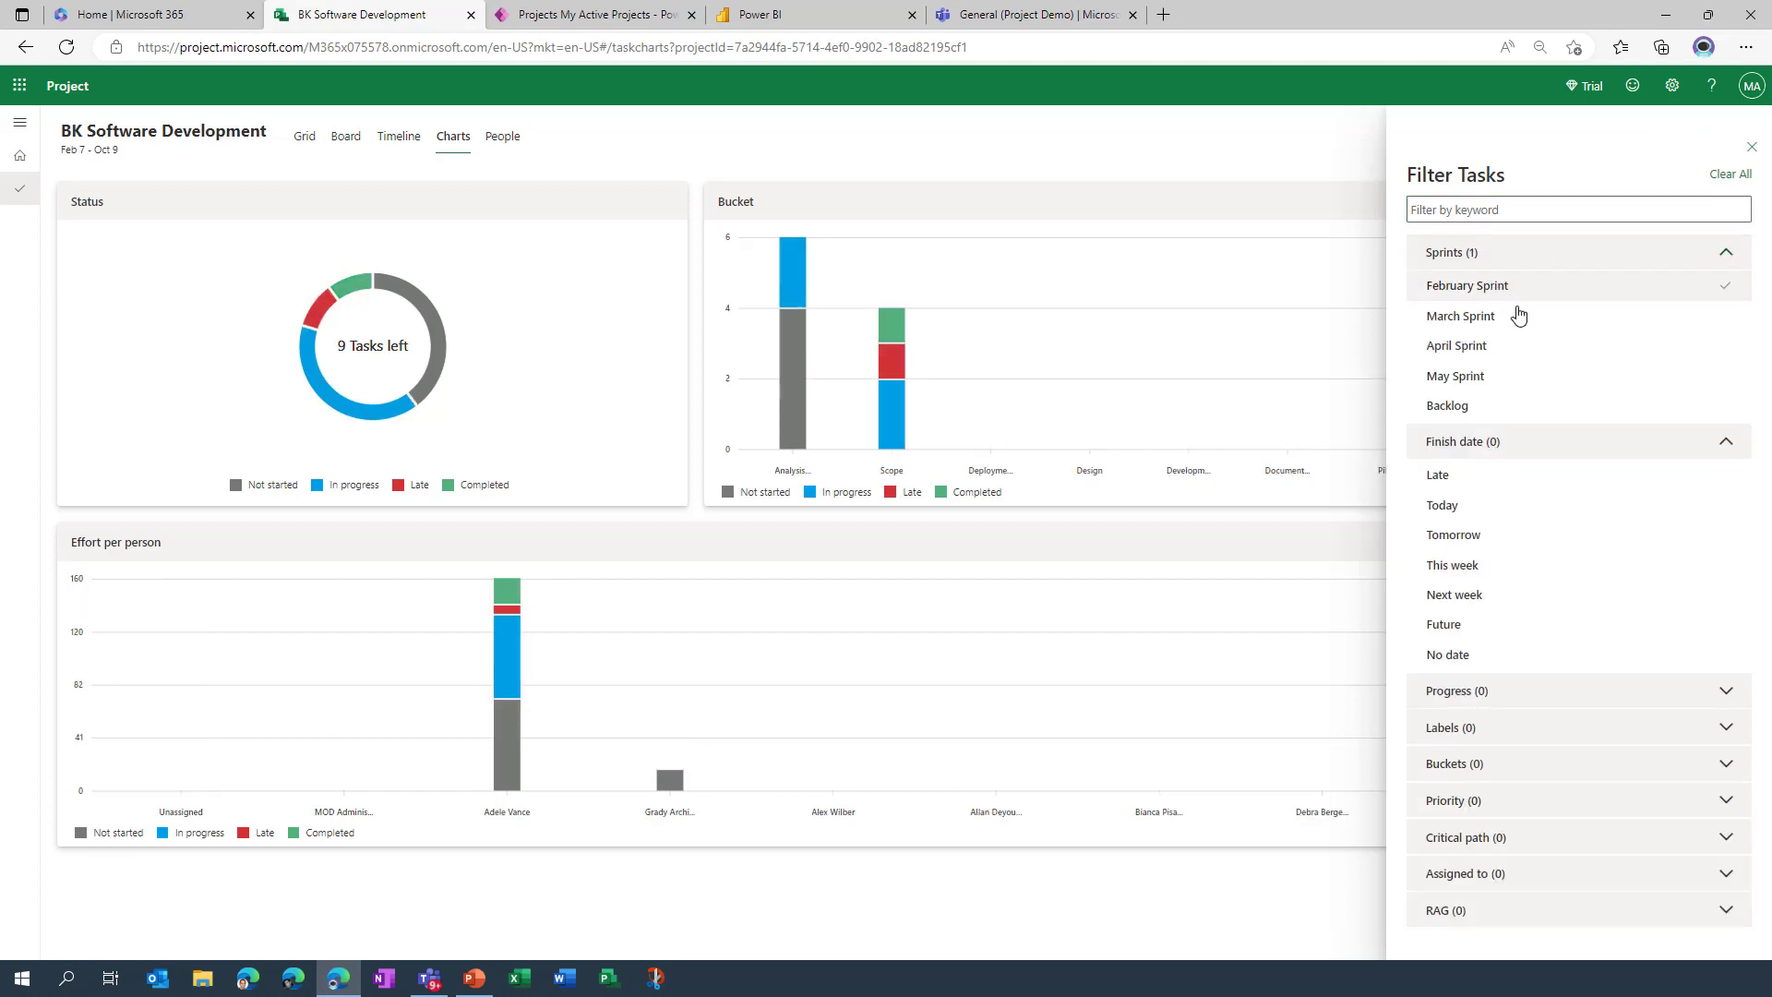
left_click(1751, 147)
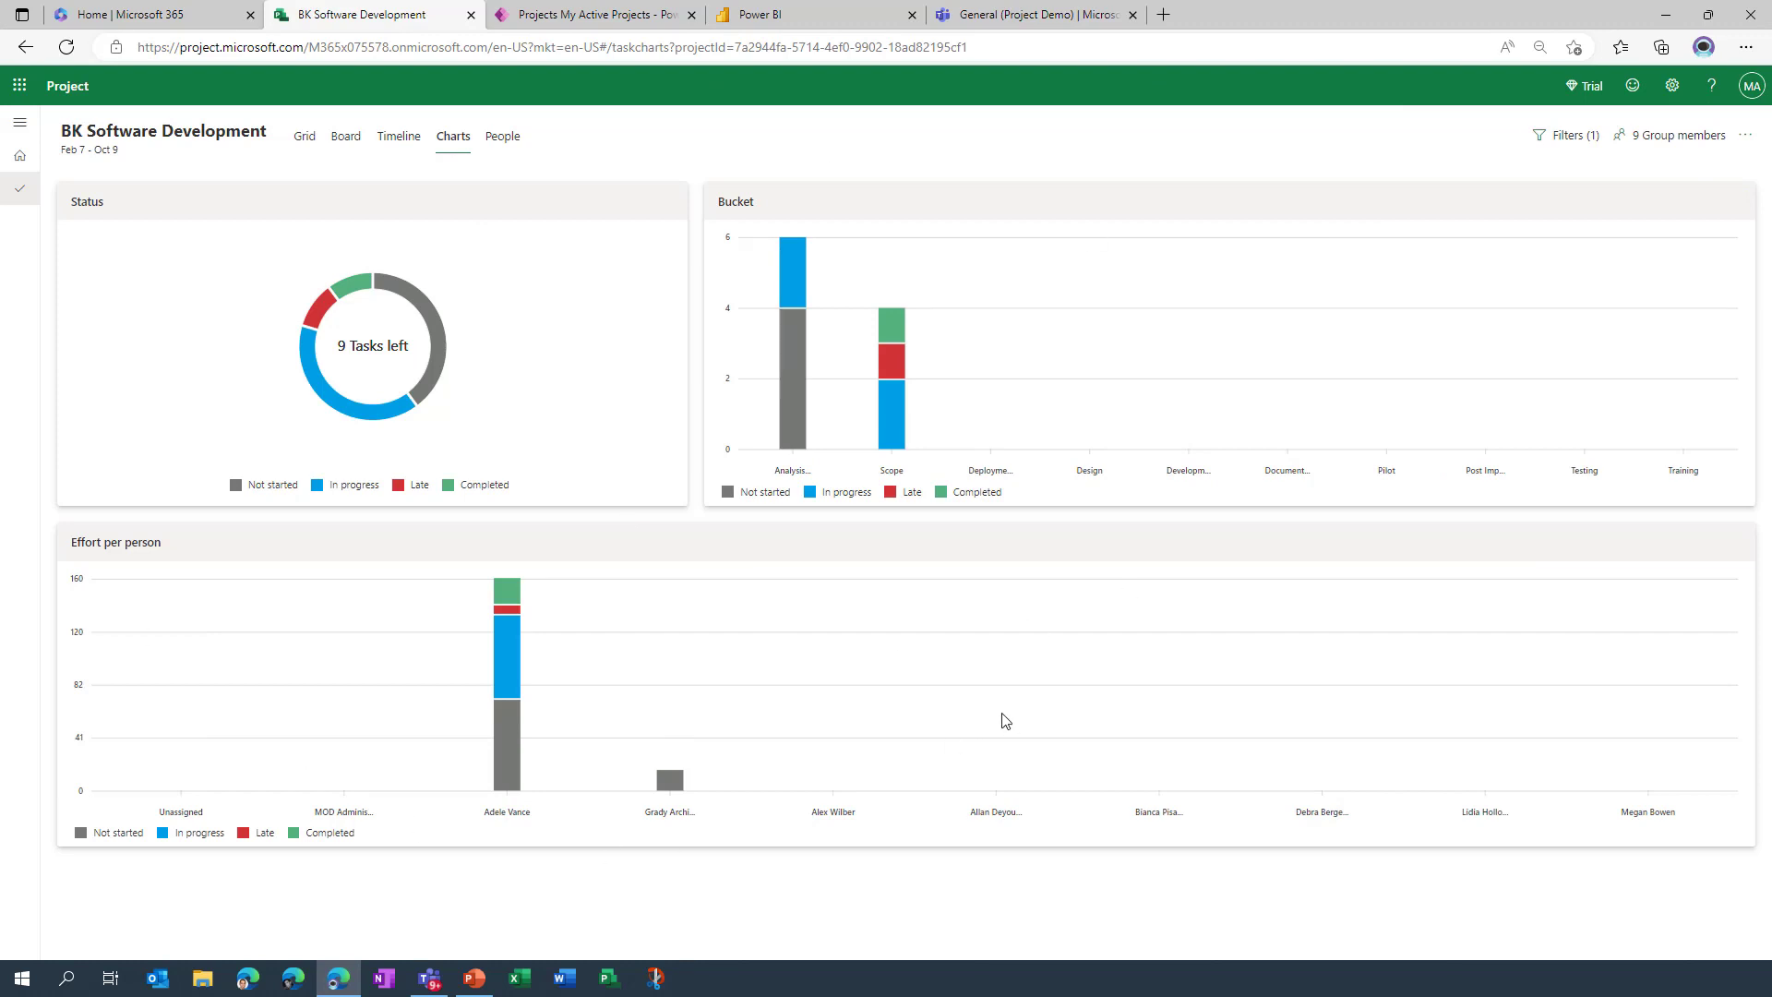
left_click(504, 138)
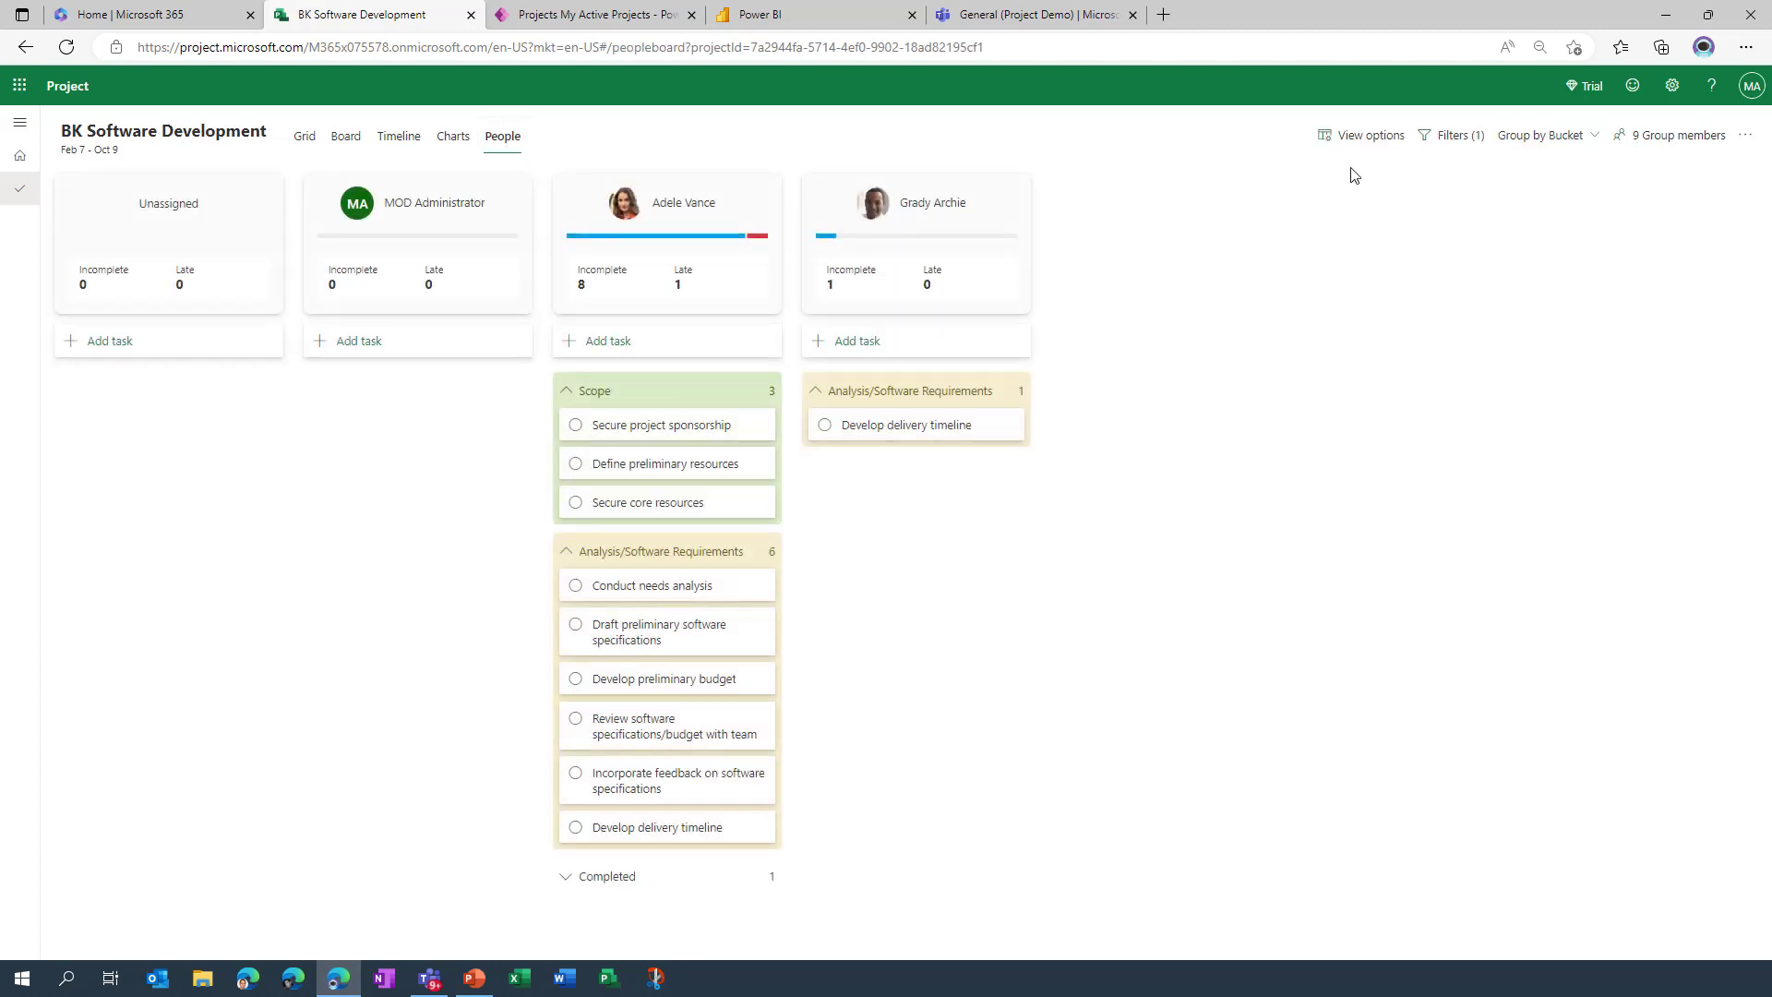
Step: Clear the February Sprint filter from the People view
left_click(1466, 136)
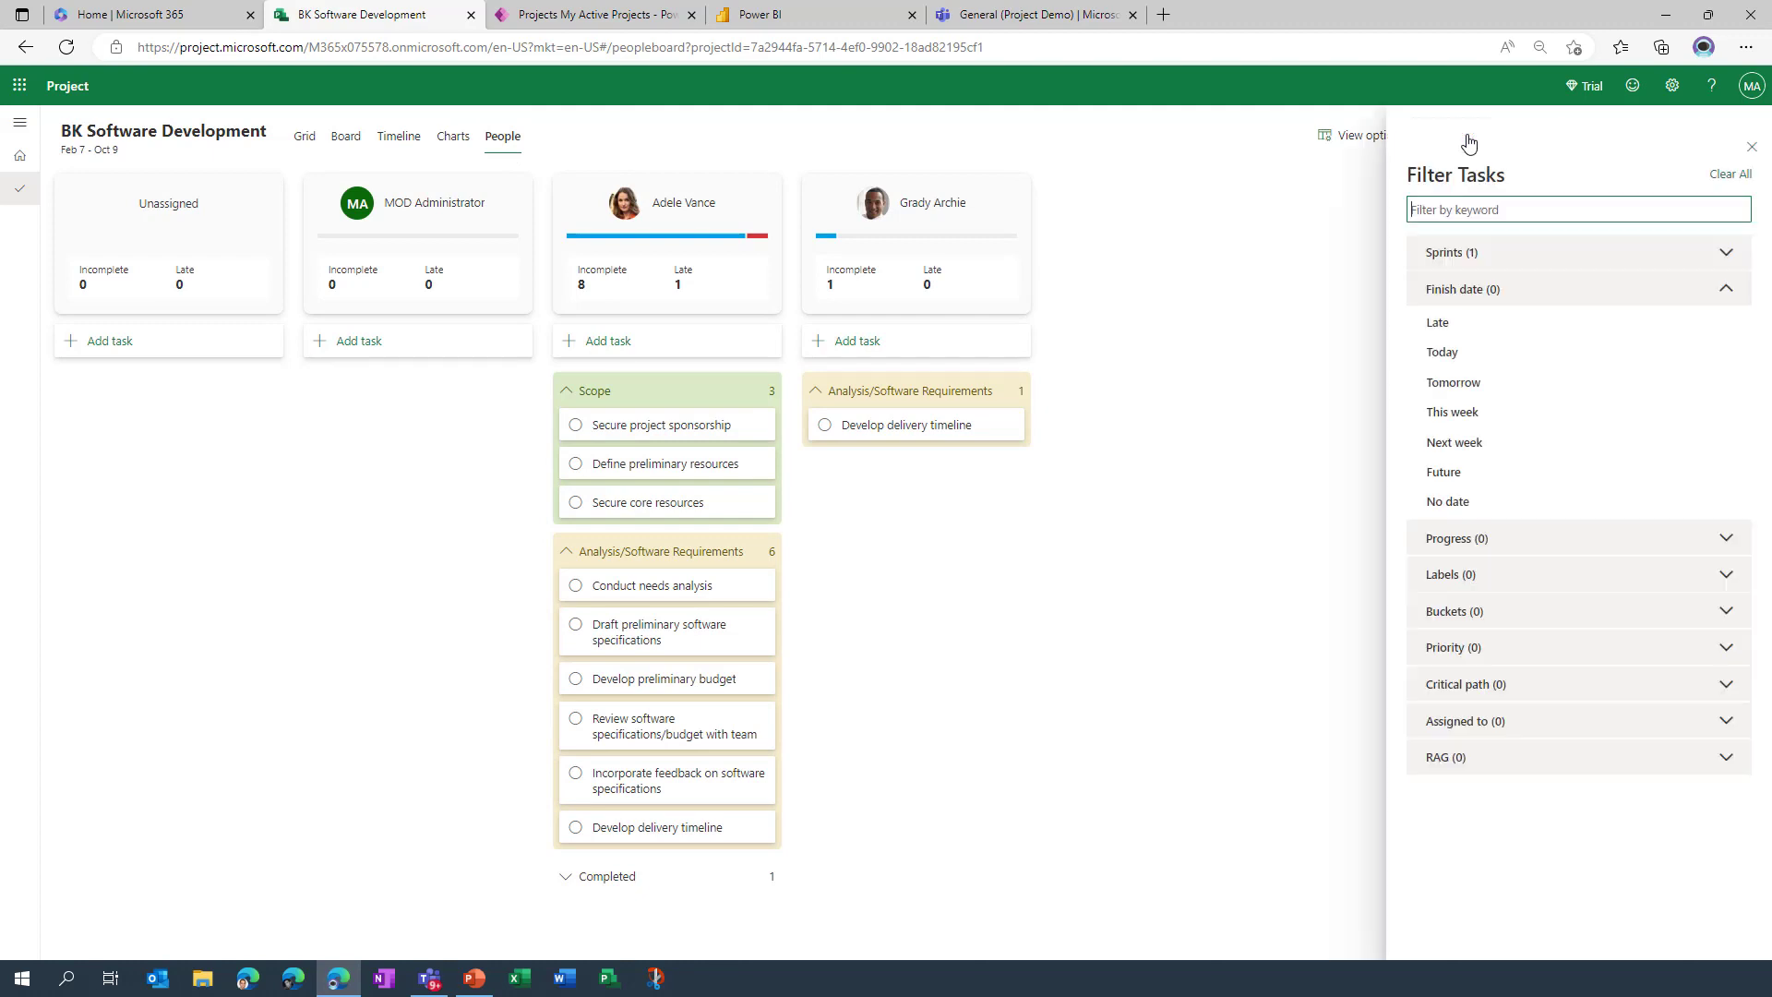
left_click(1719, 177)
left_click(1751, 147)
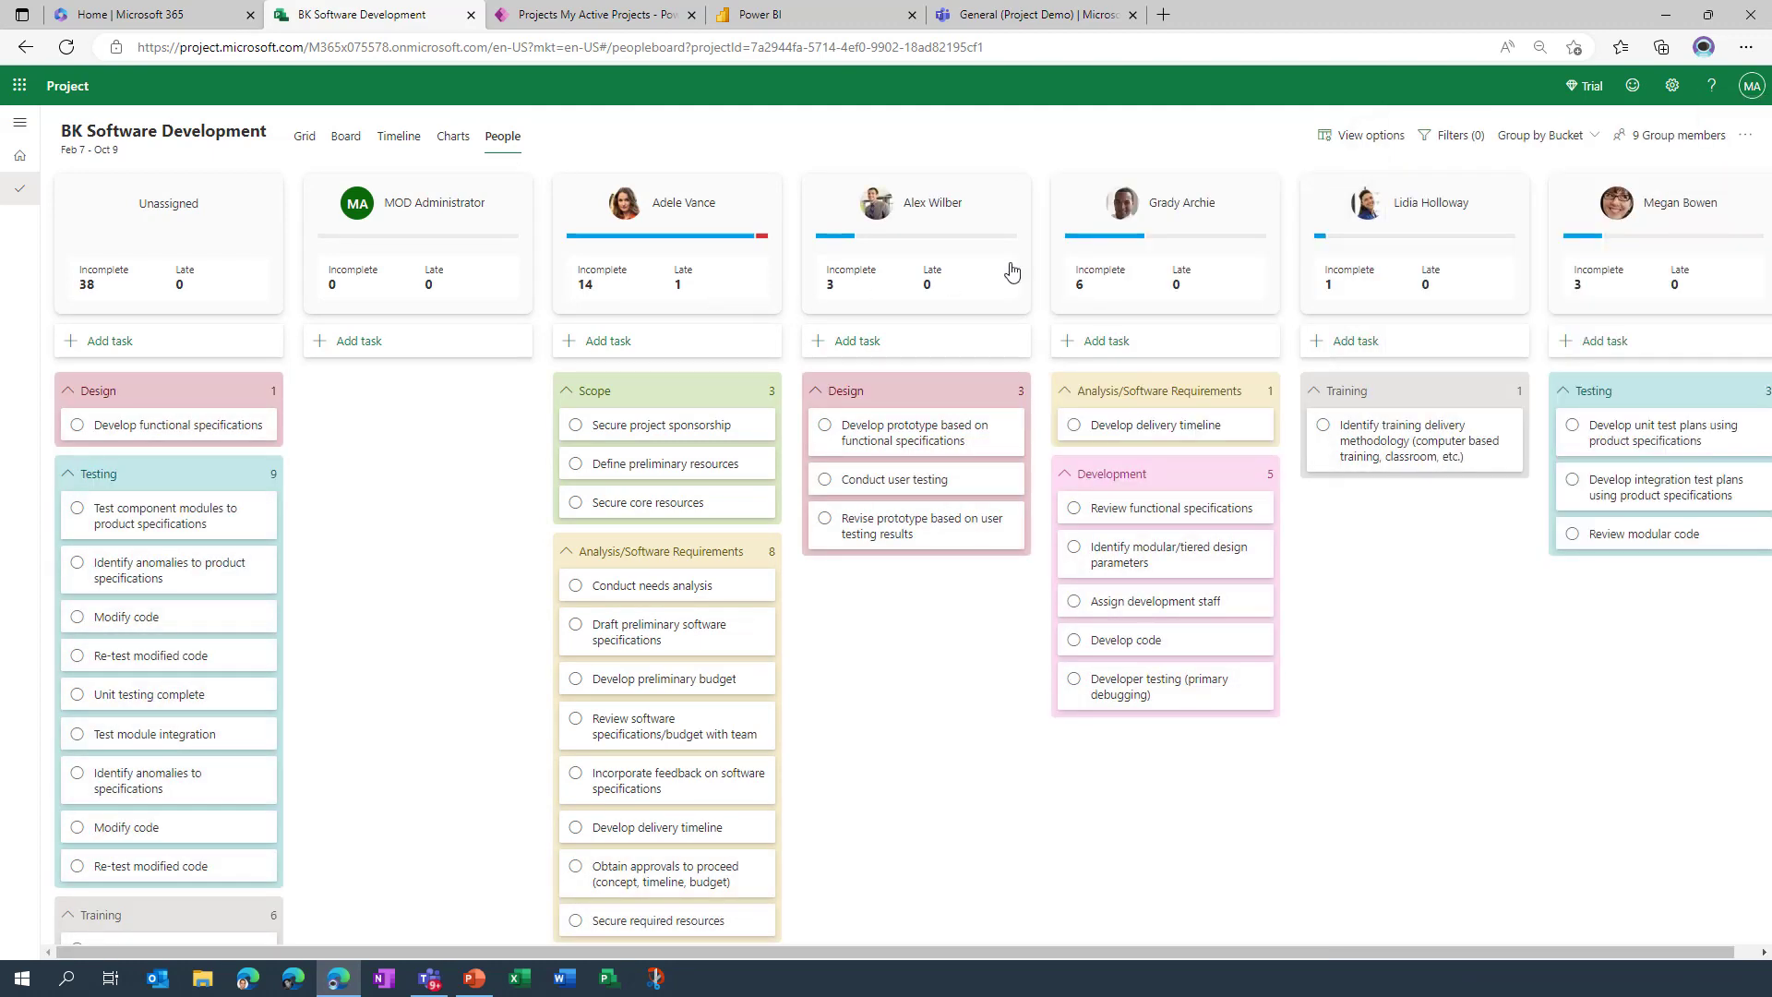
left_click_drag(1366, 950, 1195, 950)
Step: Turn off Compact mode in the People board's view options
left_click(1385, 138)
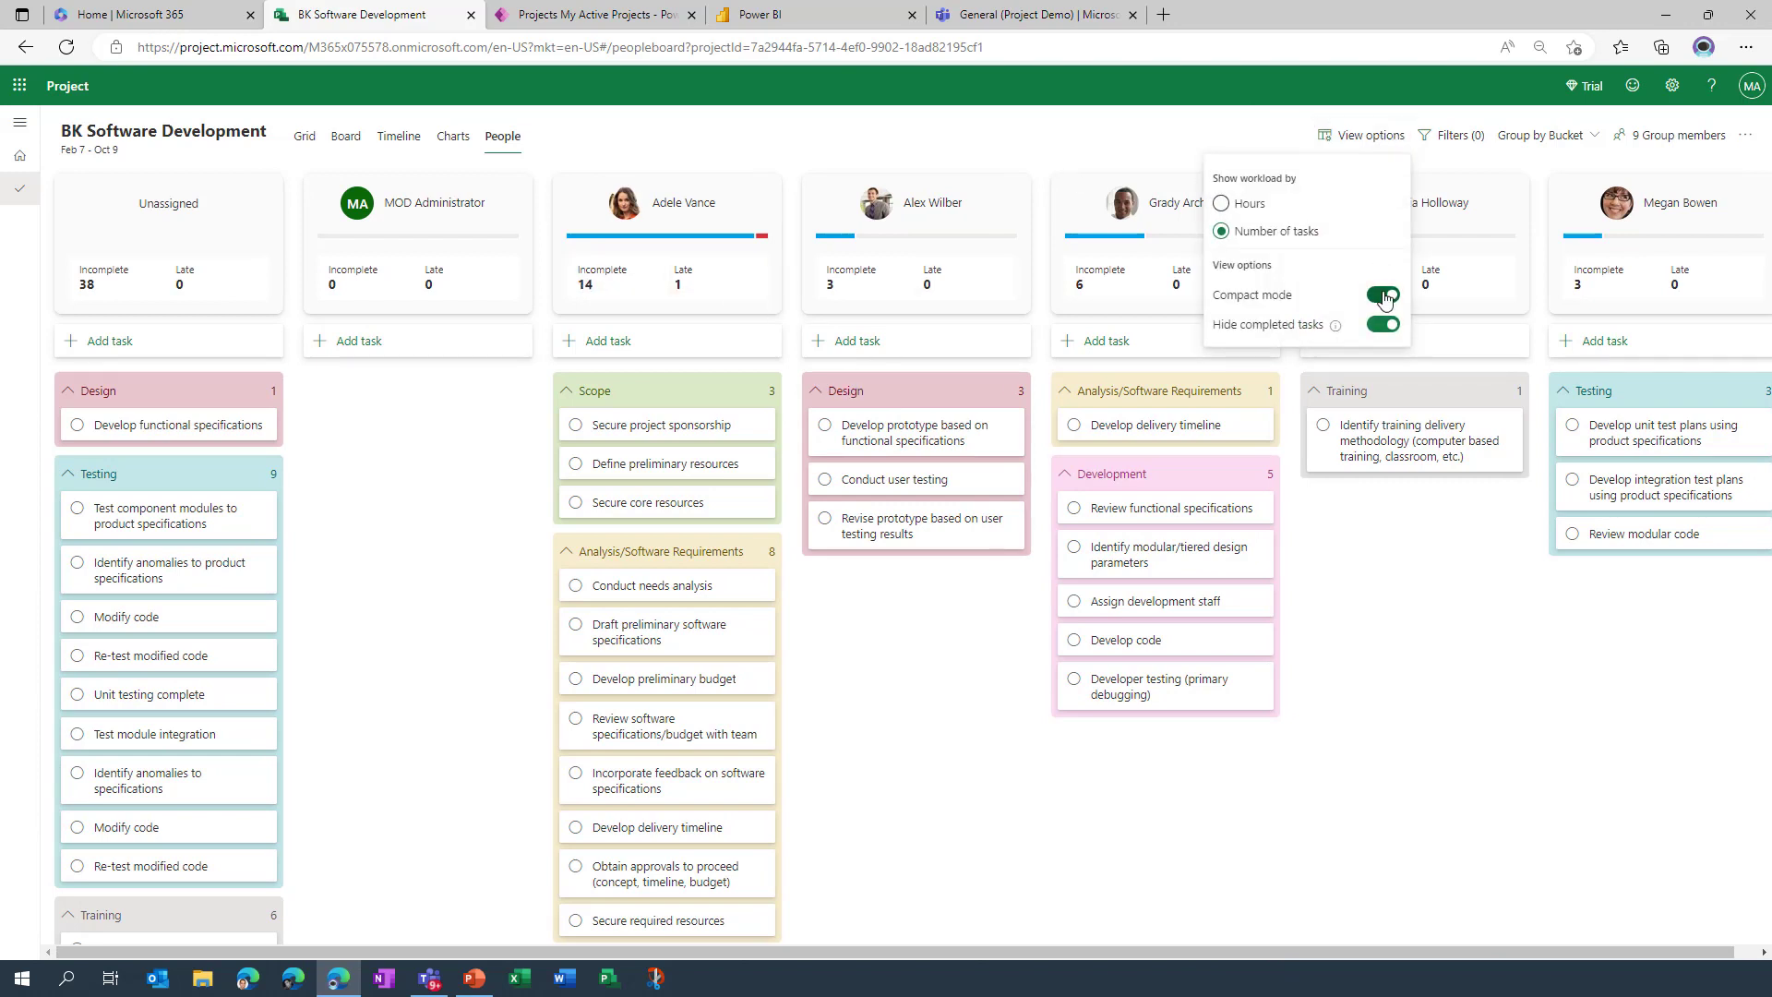
key("space")
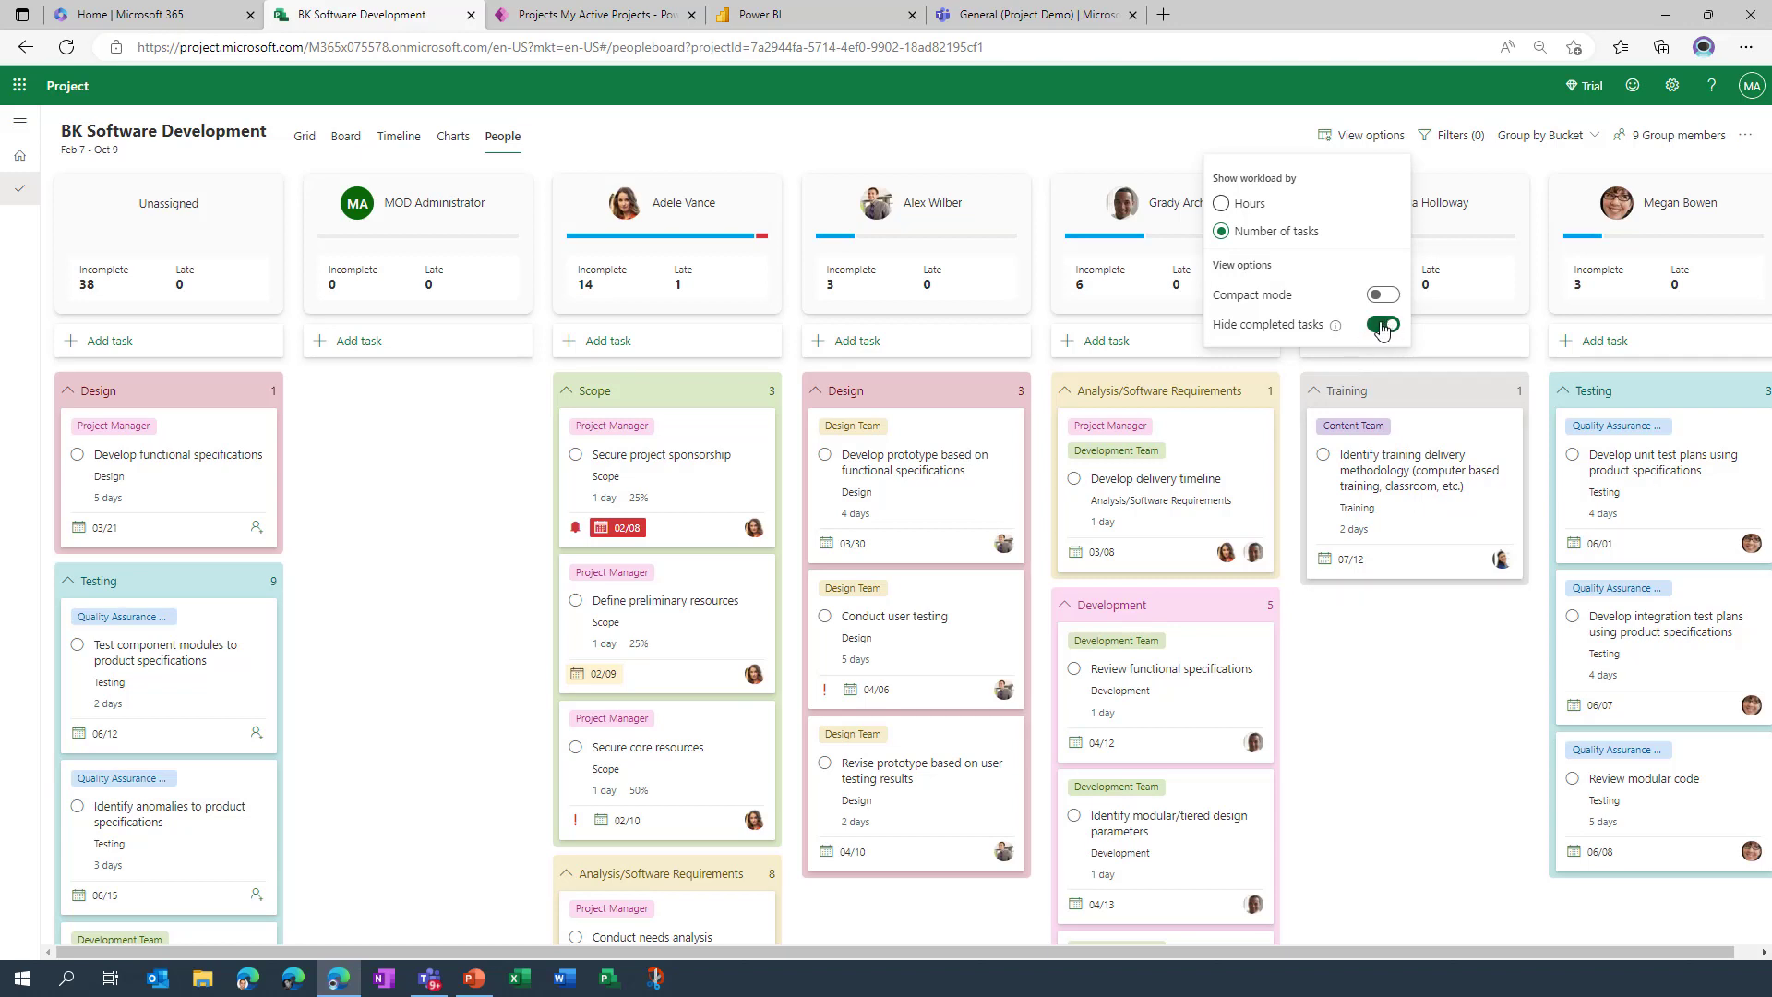
left_click(1153, 139)
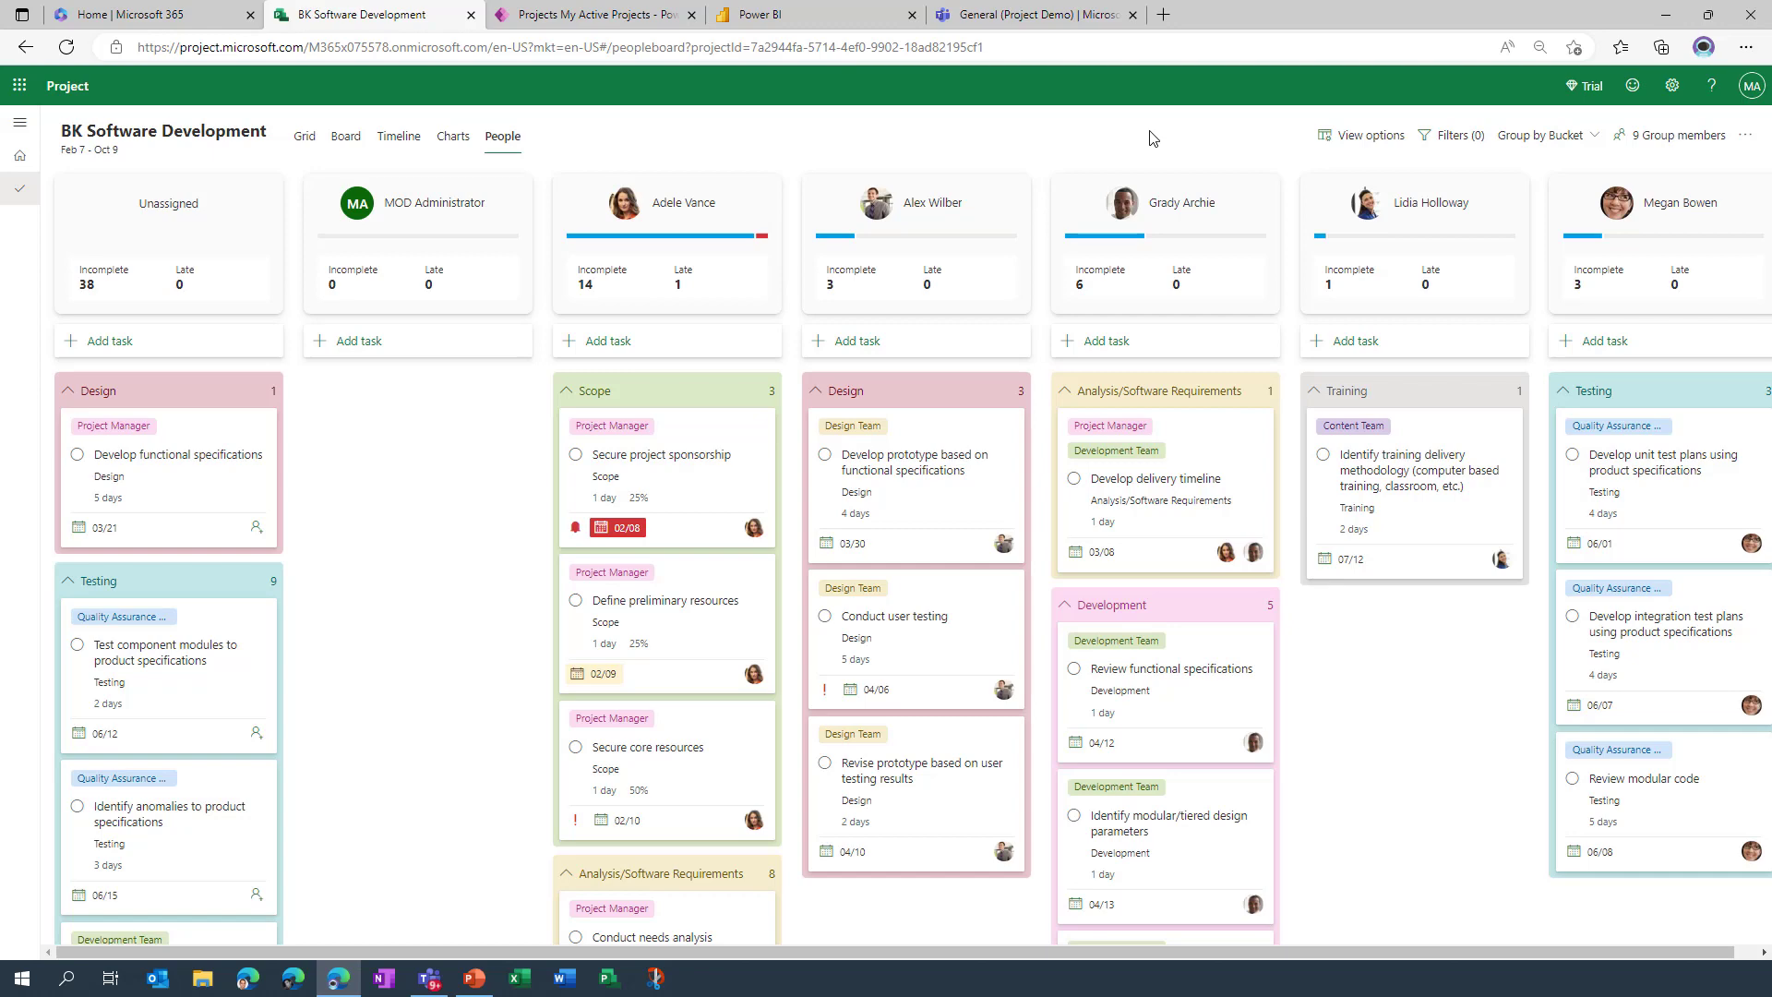
Step: Select PRJ-1179 BK Software Development in My Active Projects and open it for editing
left_click(597, 12)
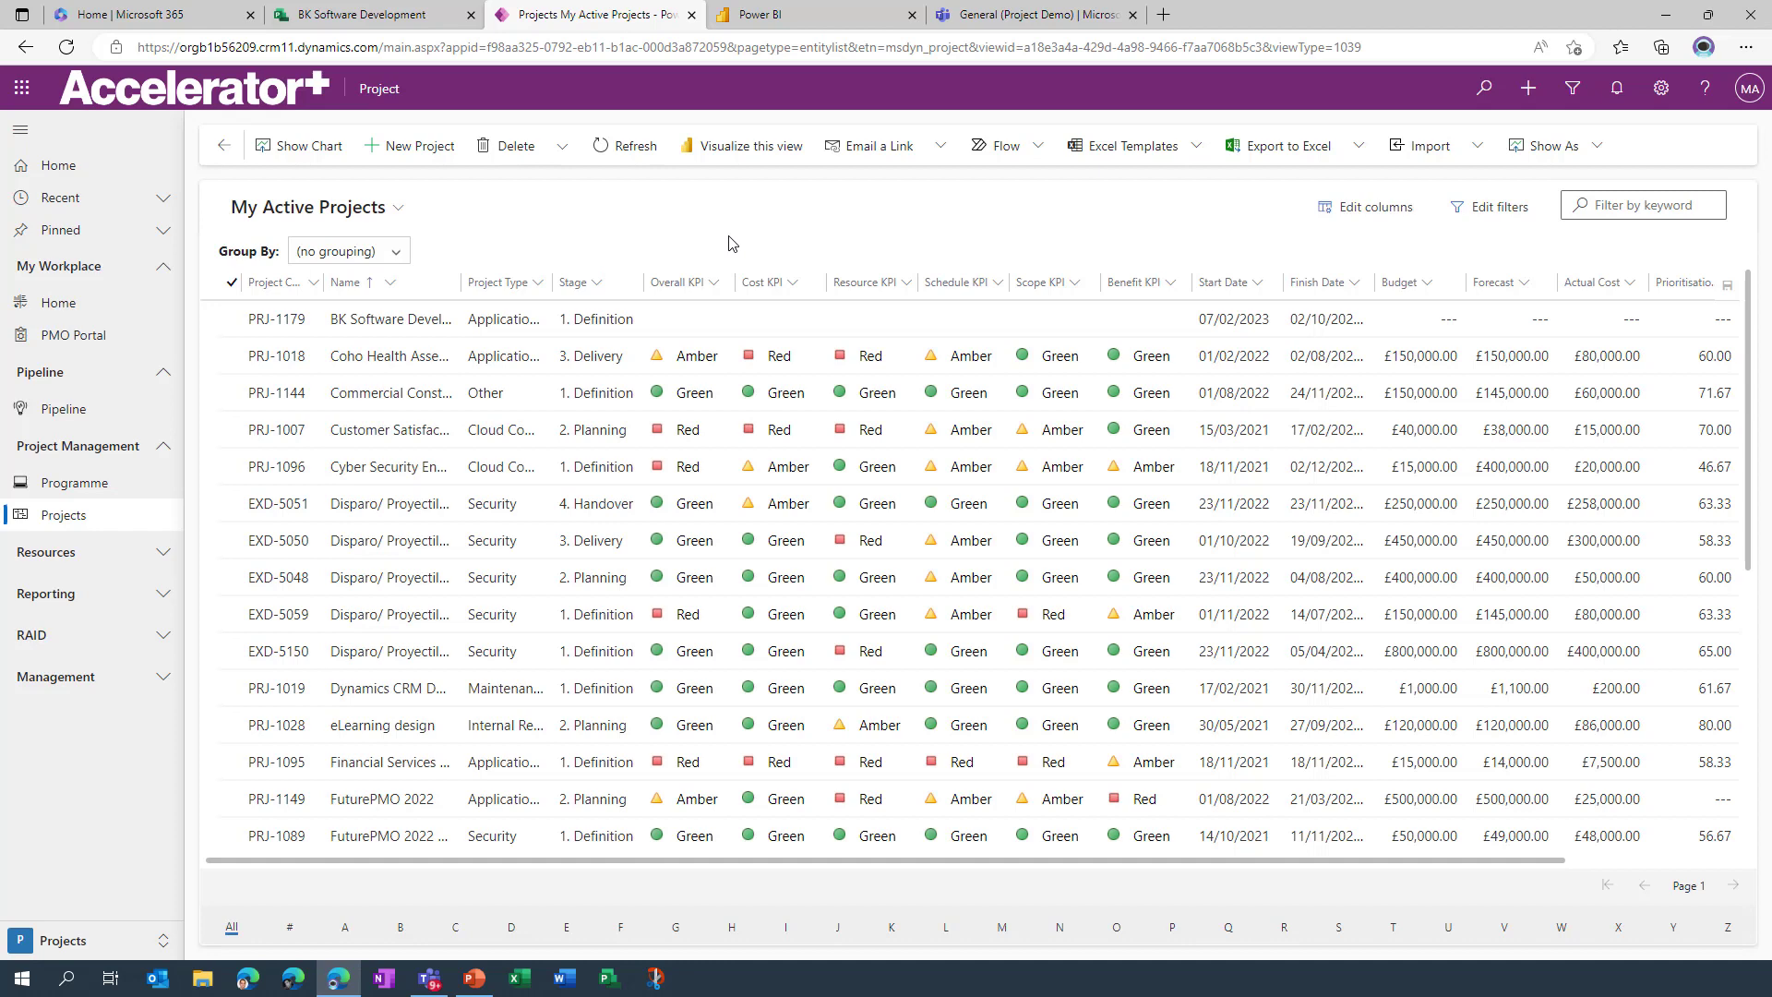
left_click(234, 323)
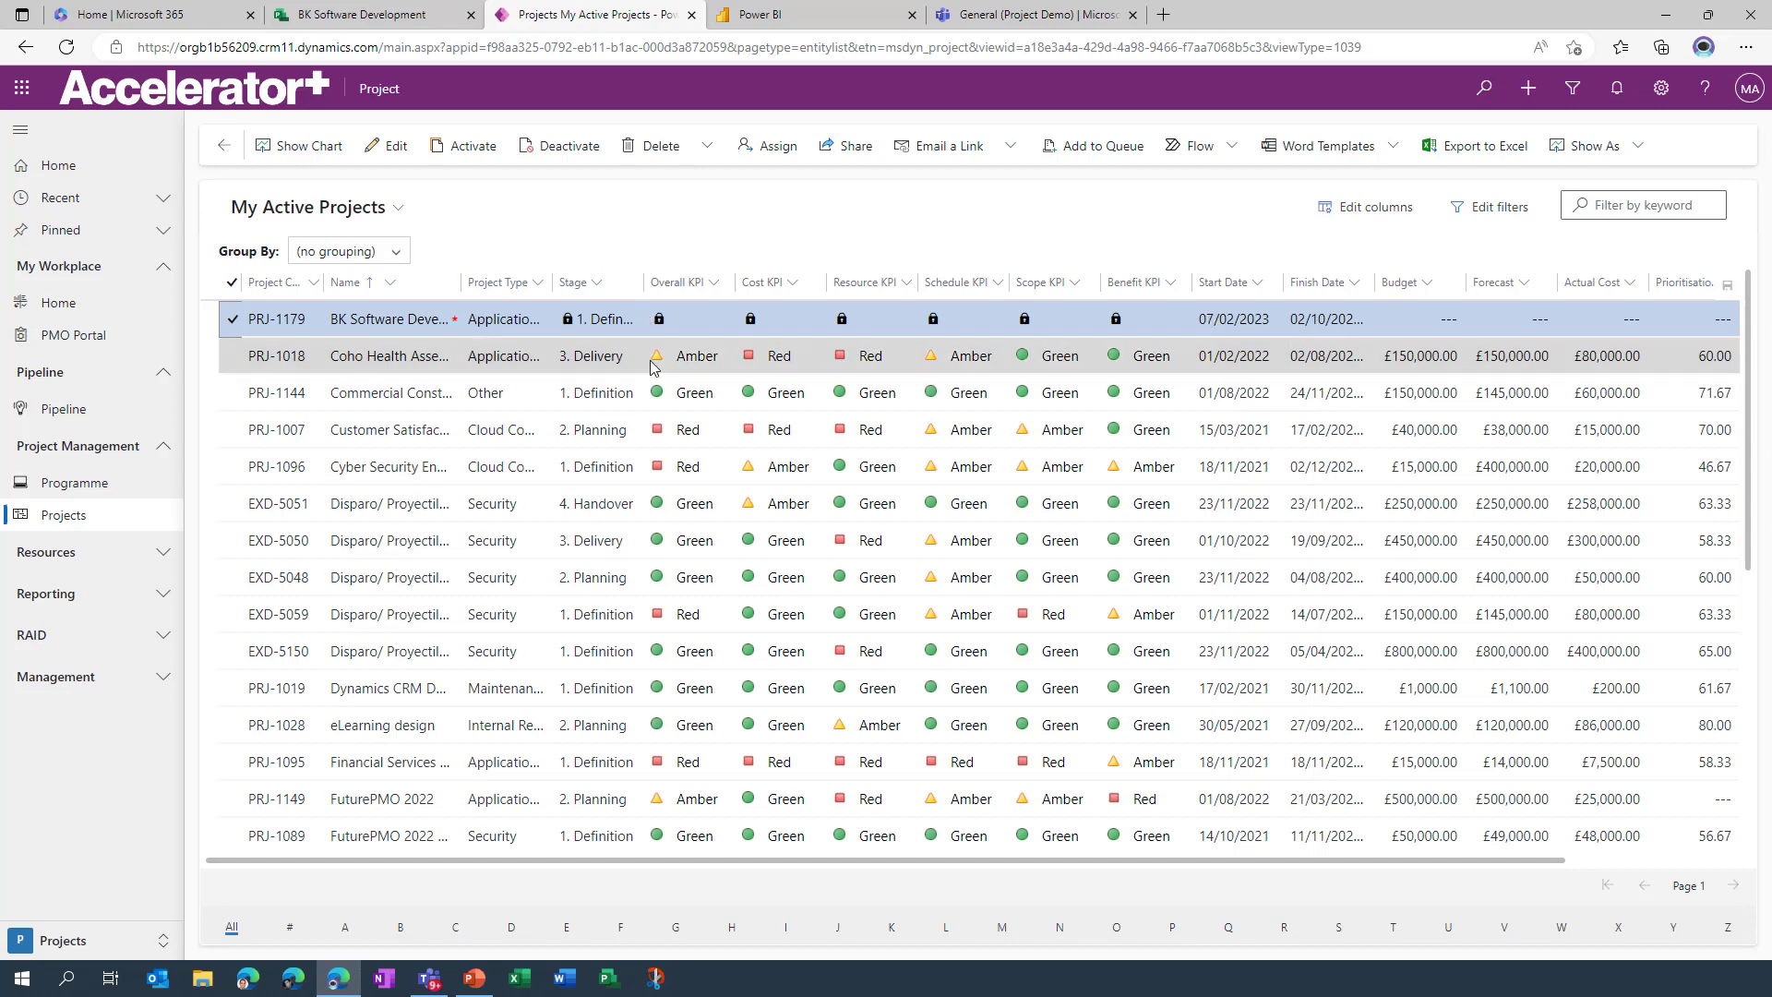
left_click(396, 149)
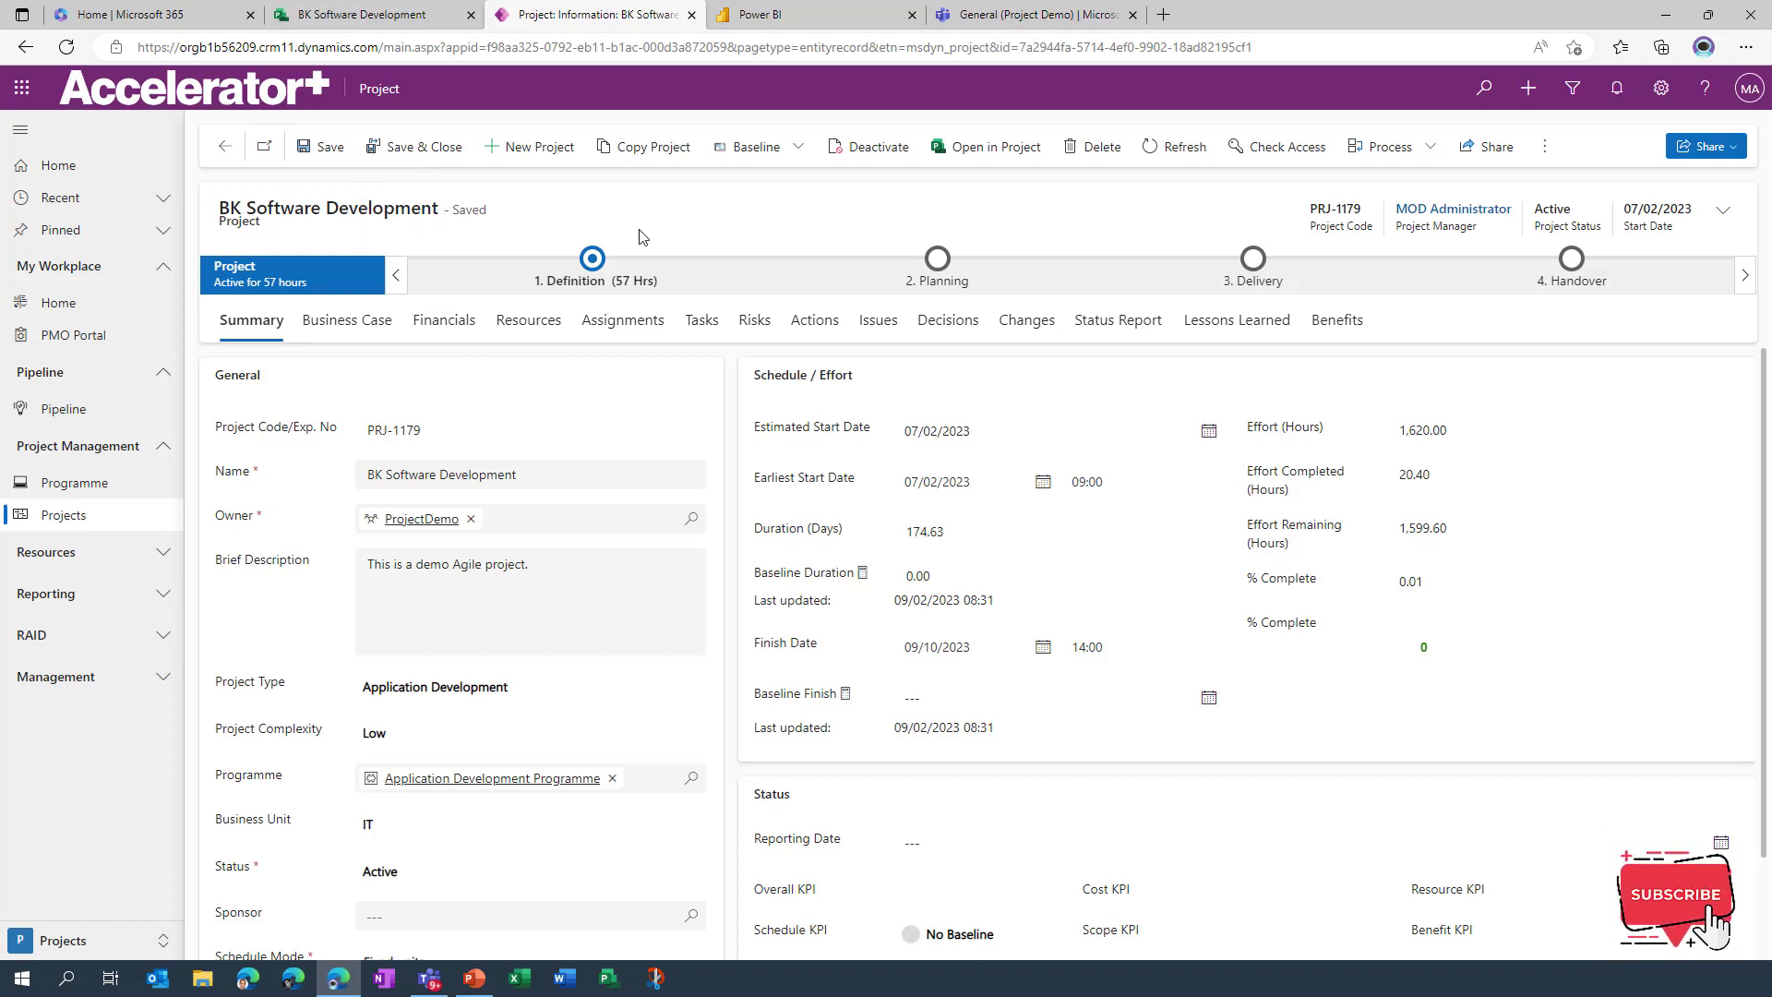
Step: Expand and collapse the header details, view the Definition stage flyout, then go to Tasks
left_click(1724, 213)
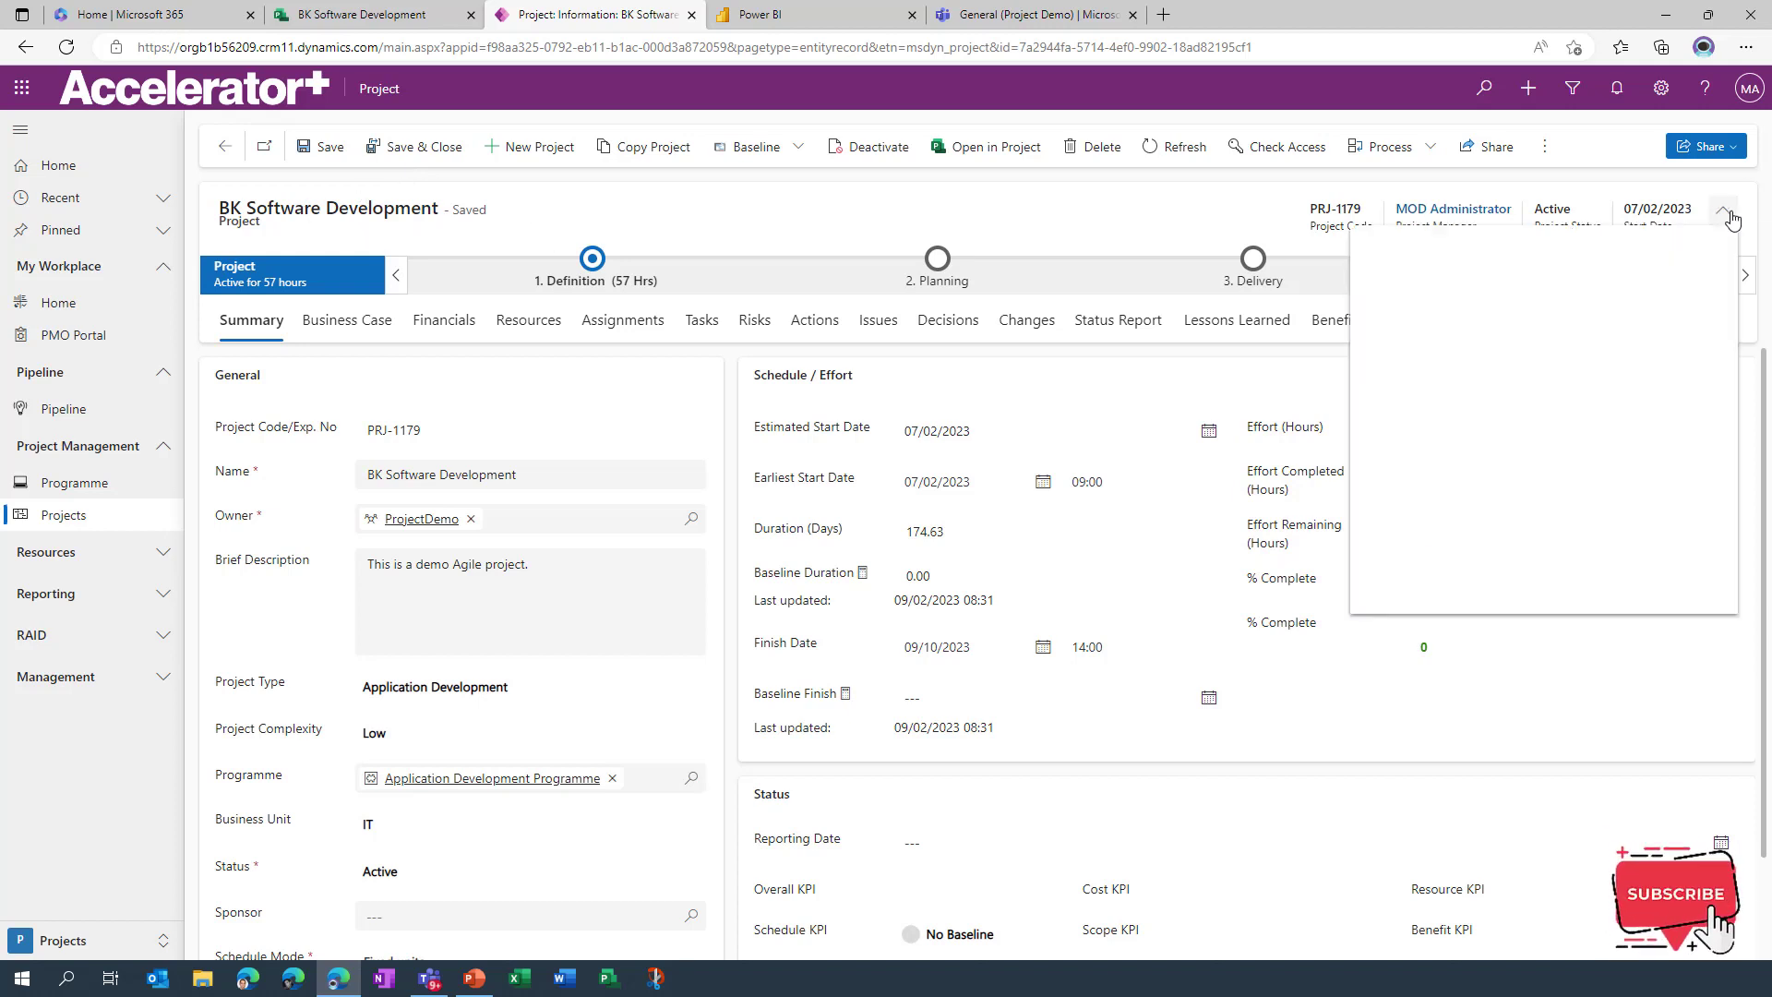
left_click(1725, 212)
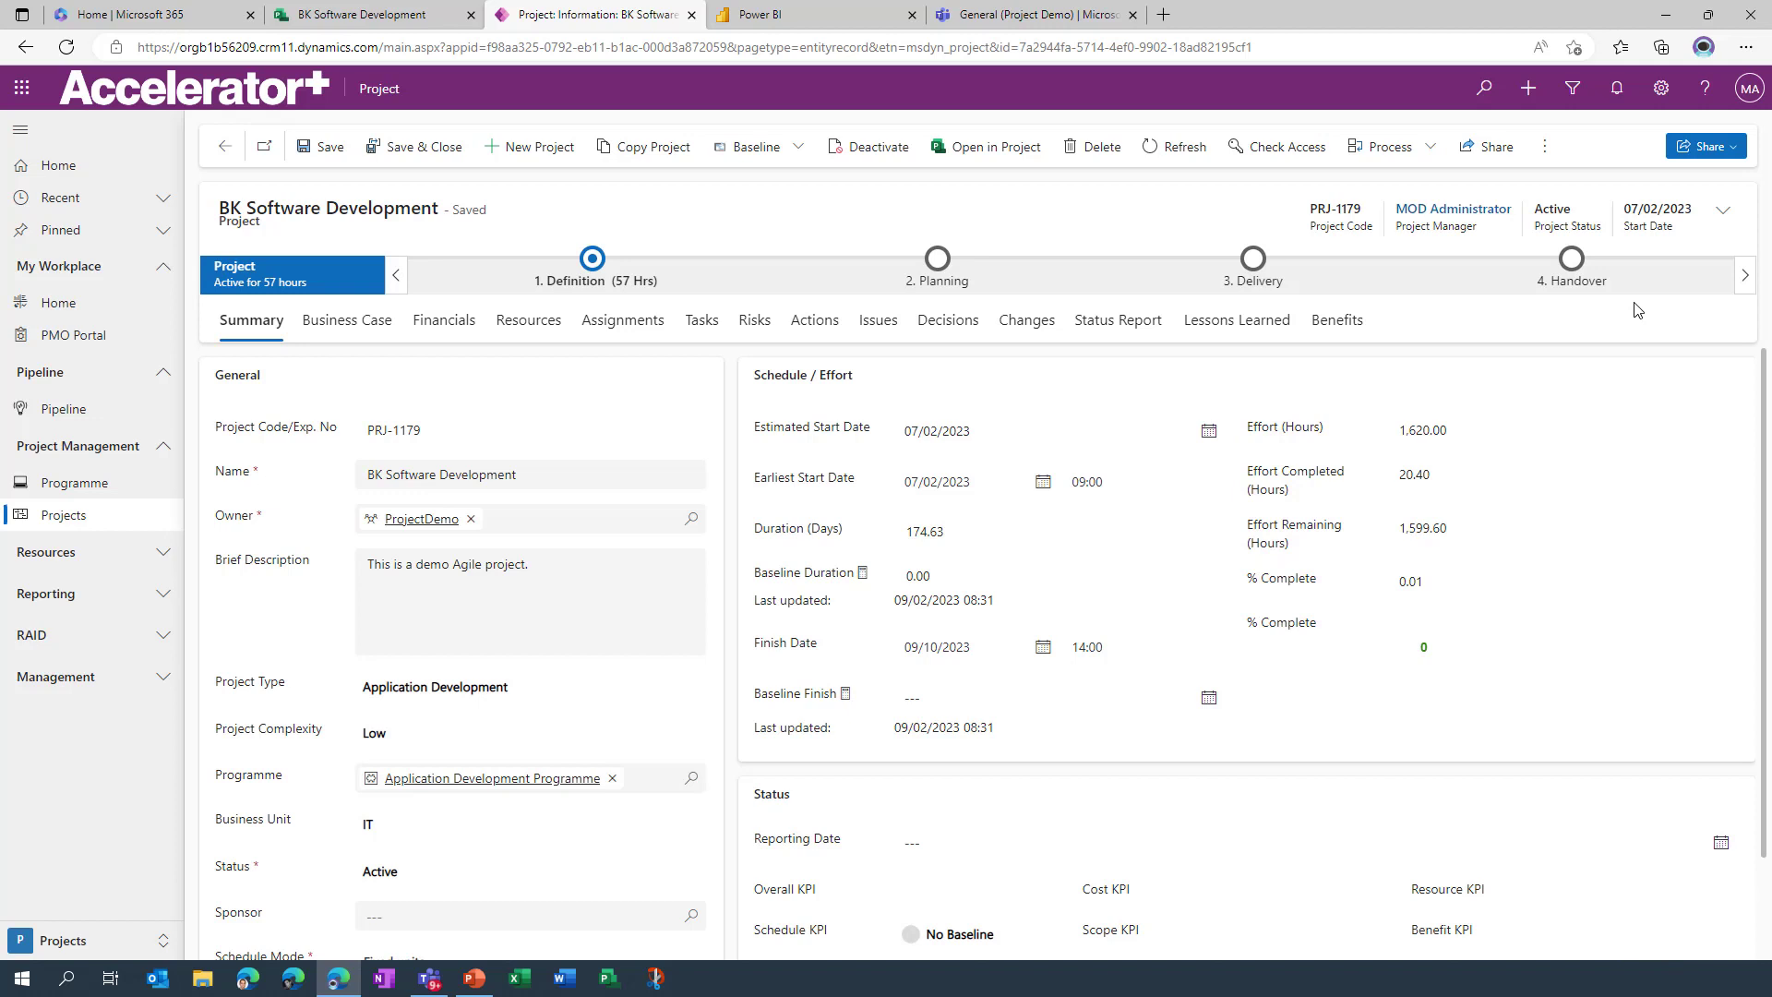
left_click(595, 265)
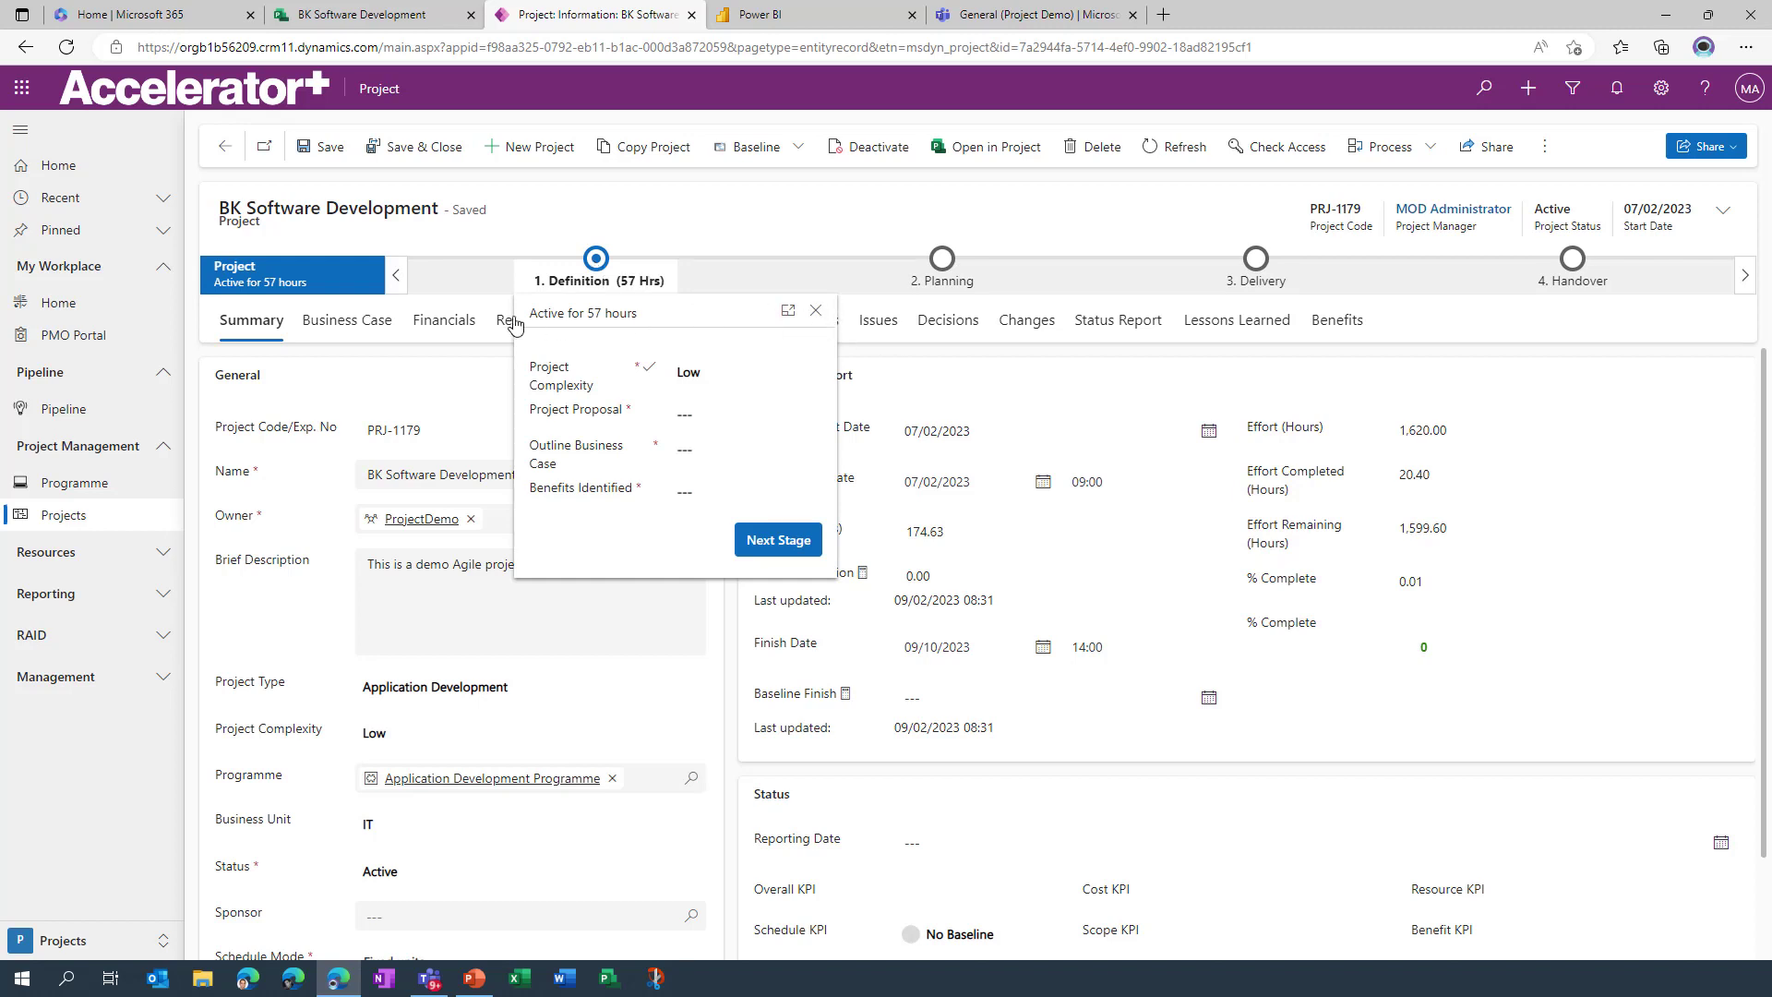
left_click(465, 323)
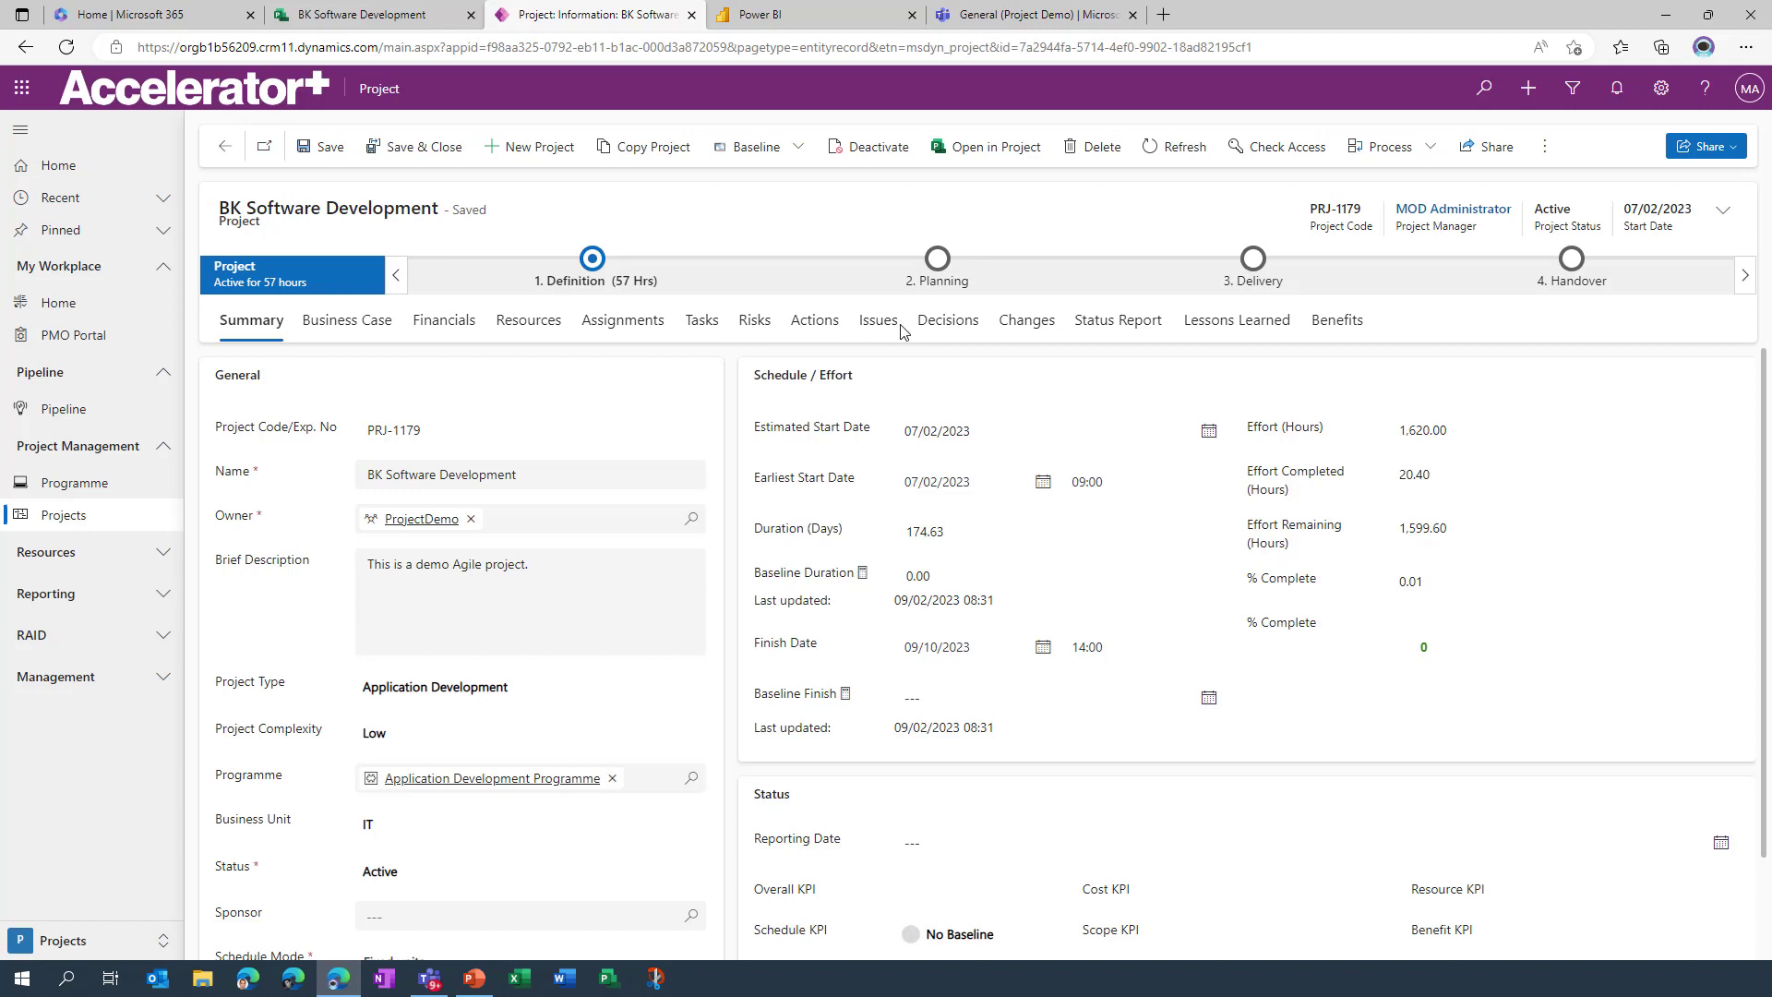
left_click(699, 323)
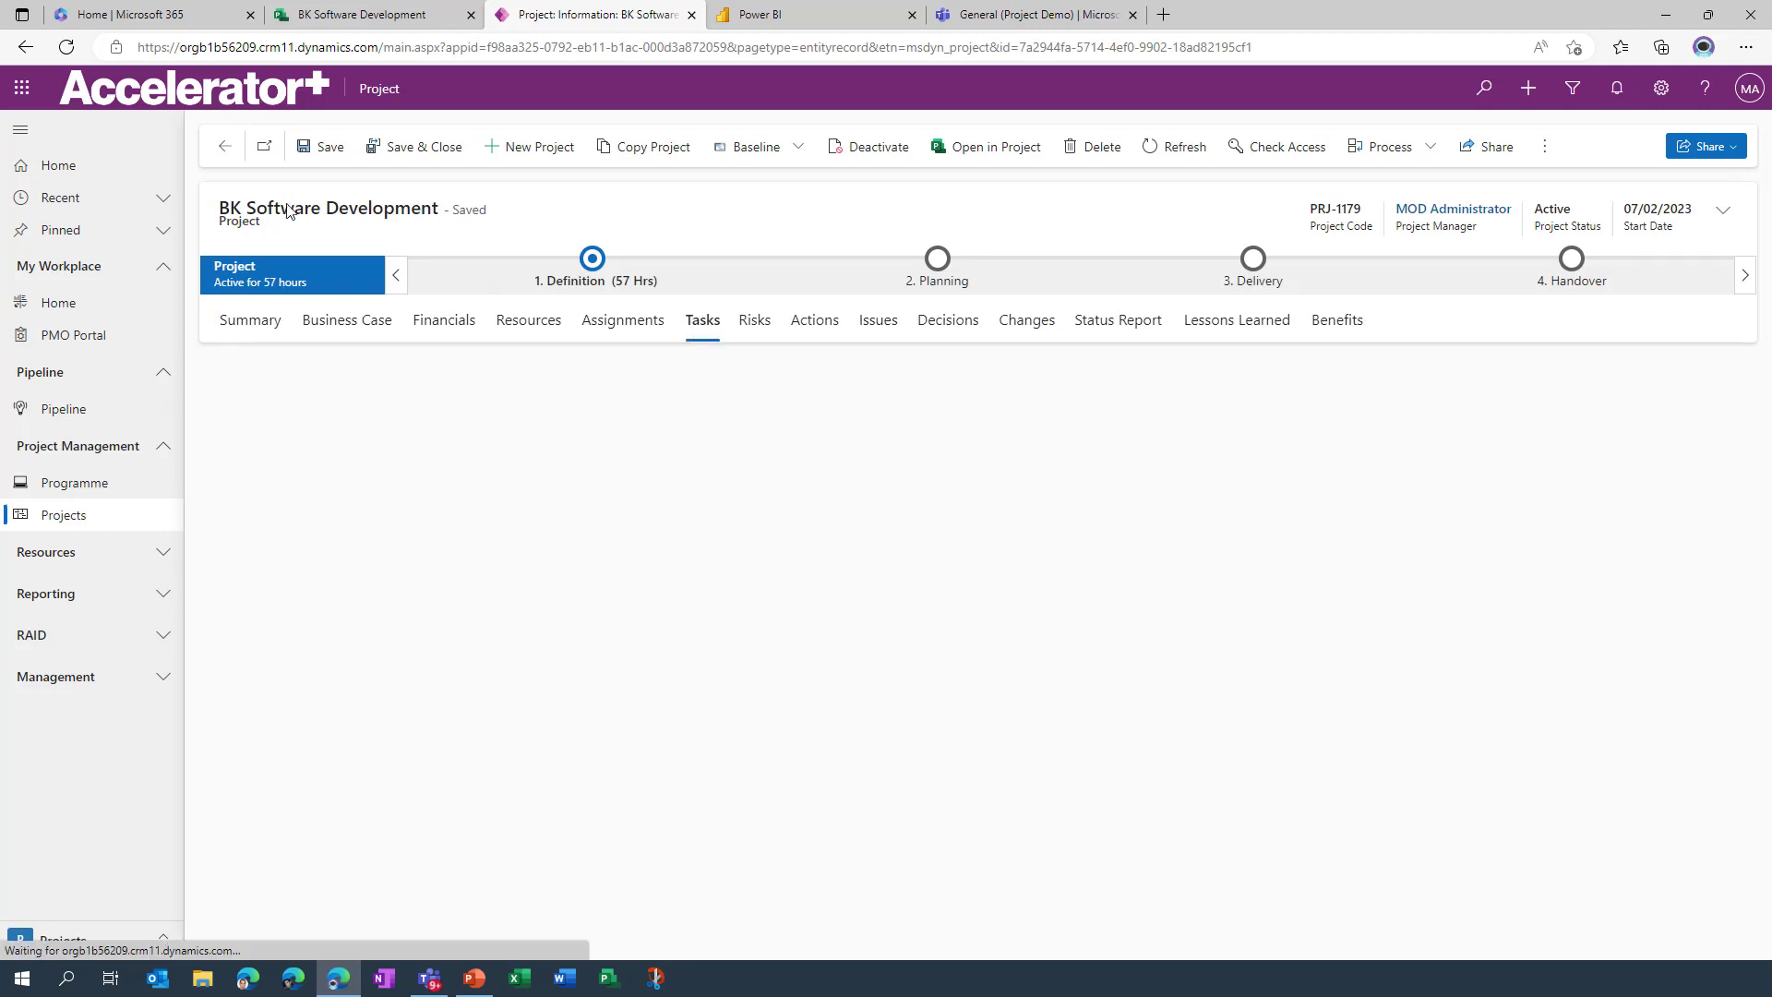
Step: Collapse the left navigation so the embedded Project task grid has more room
left_click(21, 131)
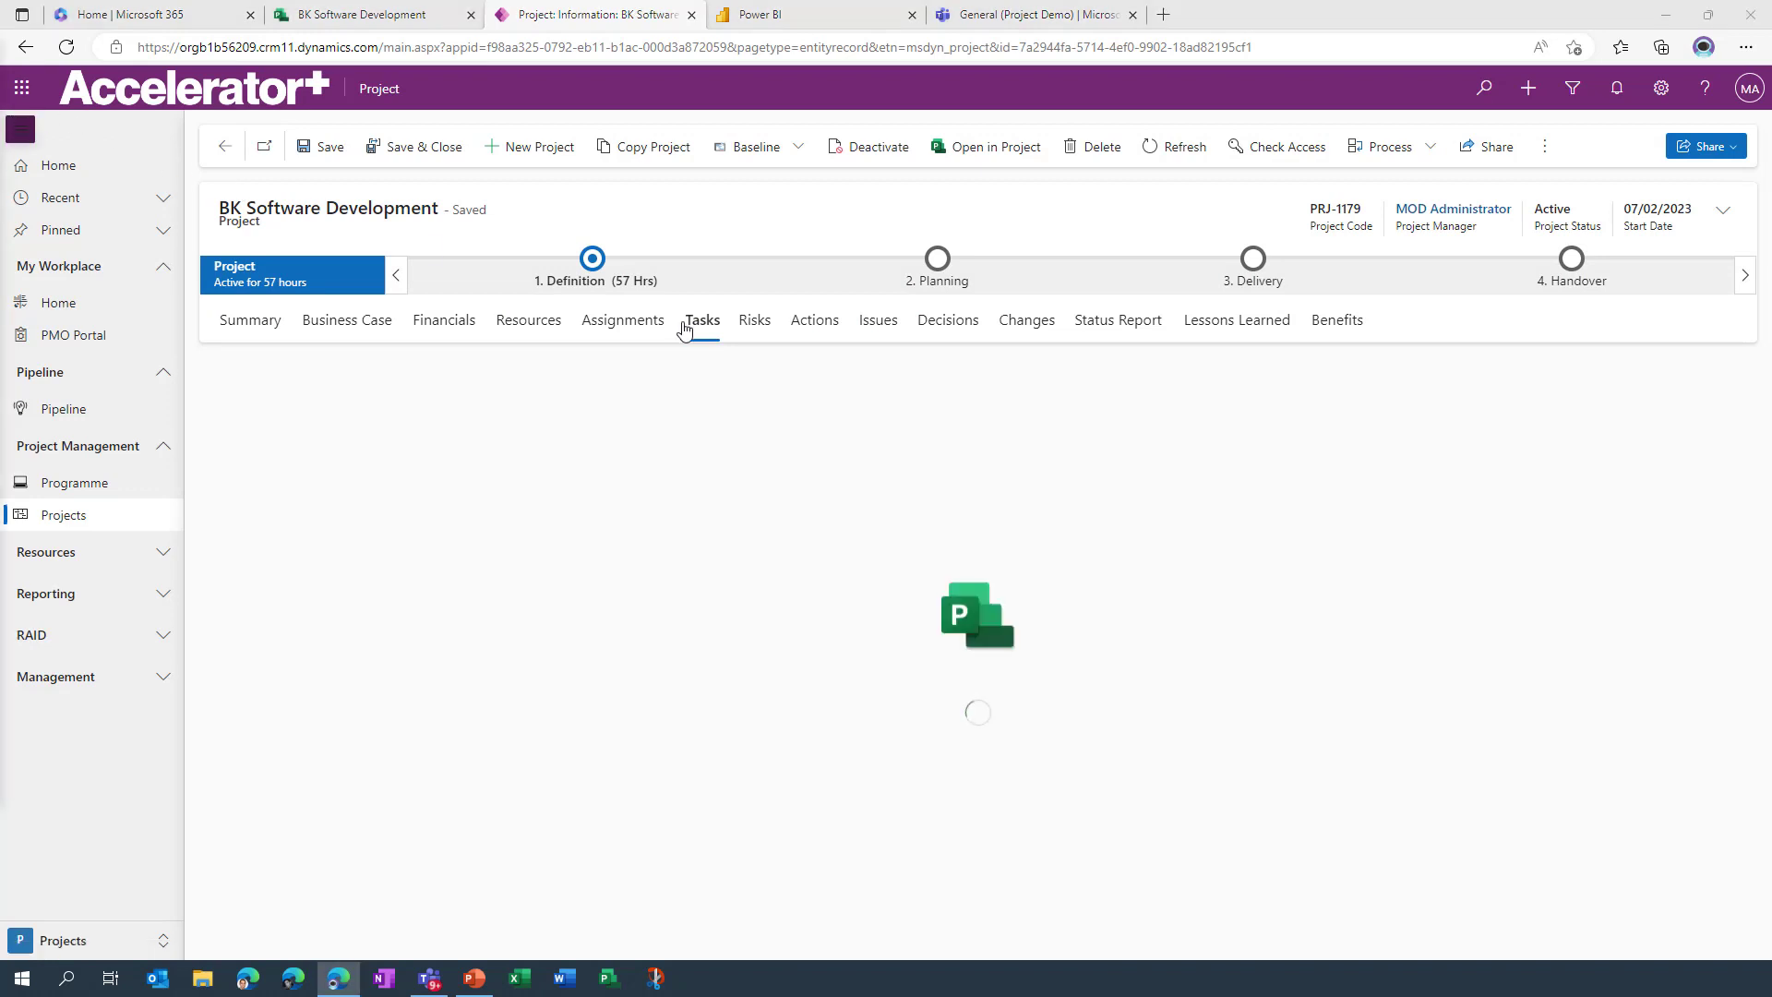